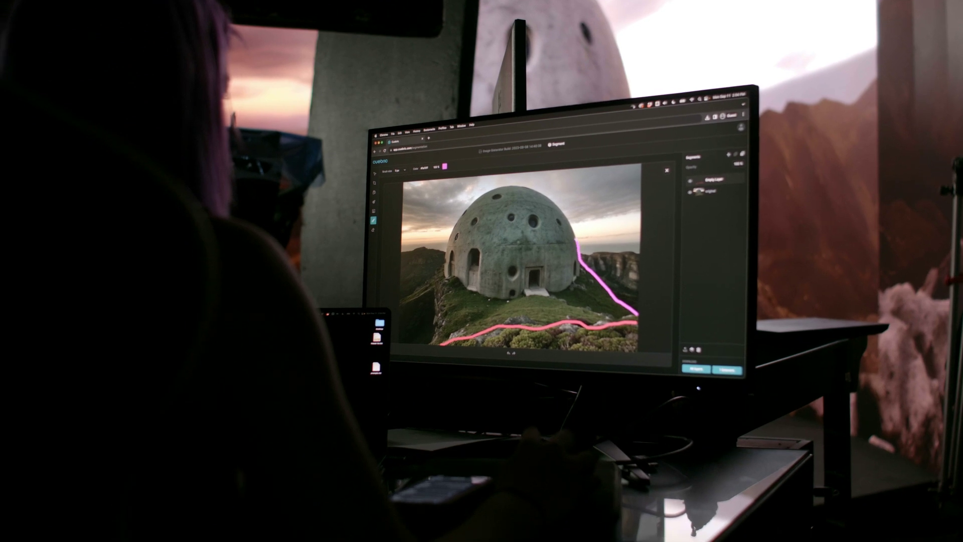
pyautogui.moveTo(577, 239)
pyautogui.mouseDown()
pyautogui.moveTo(565, 207)
pyautogui.moveTo(527, 186)
pyautogui.moveTo(462, 211)
pyautogui.moveTo(445, 281)
pyautogui.mouseUp()
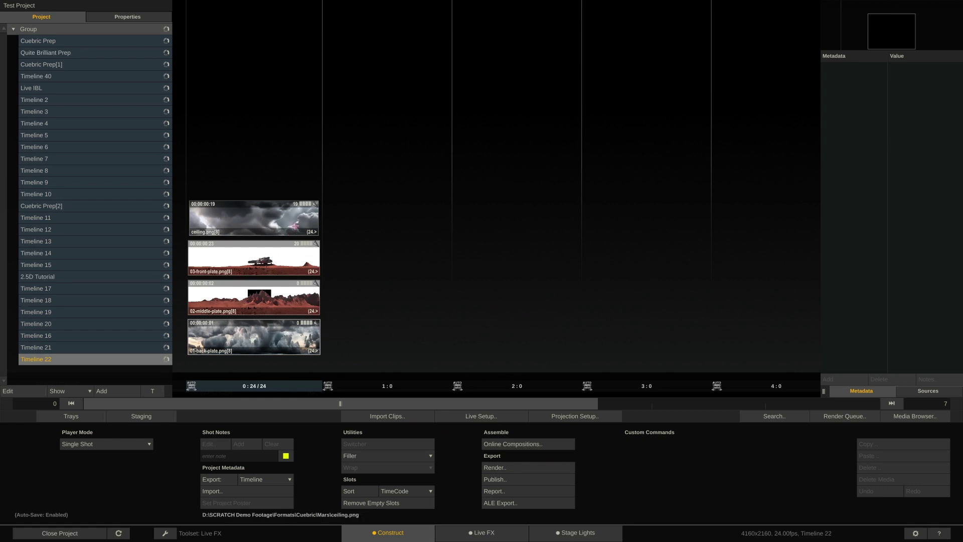
# Add a Color Bar 100% filler beneath the 01-back-plate clip in the first timeline slot.
pyautogui.doubleClick(279, 343)
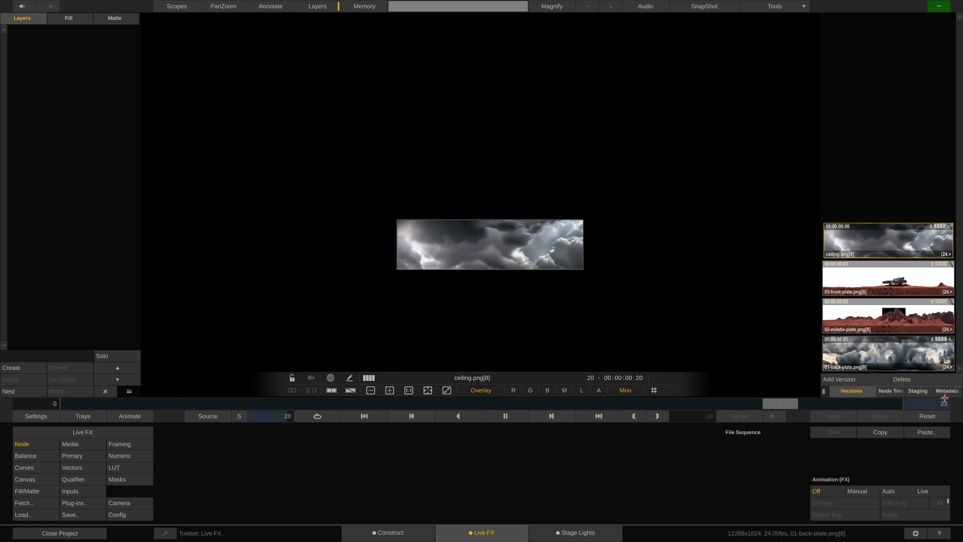
pyautogui.click(415, 525)
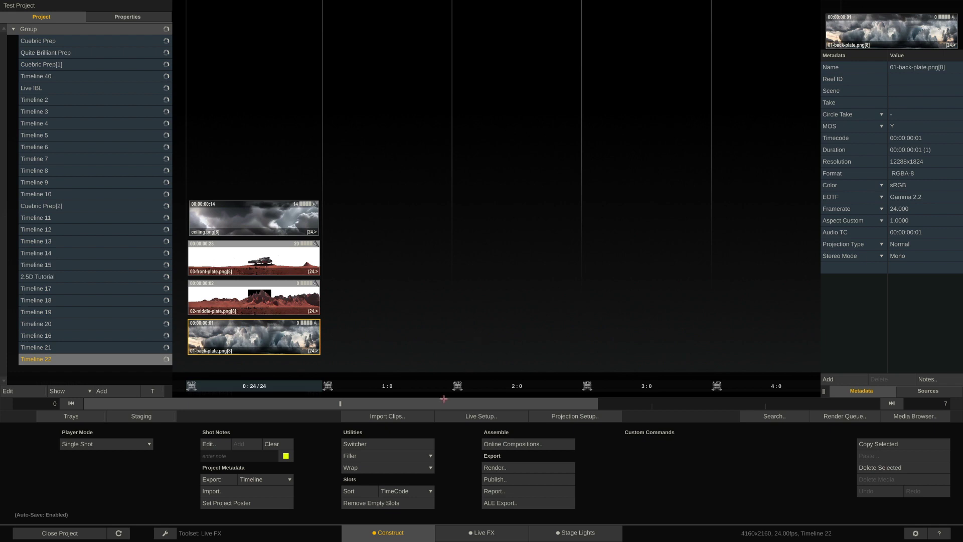
pyautogui.click(419, 462)
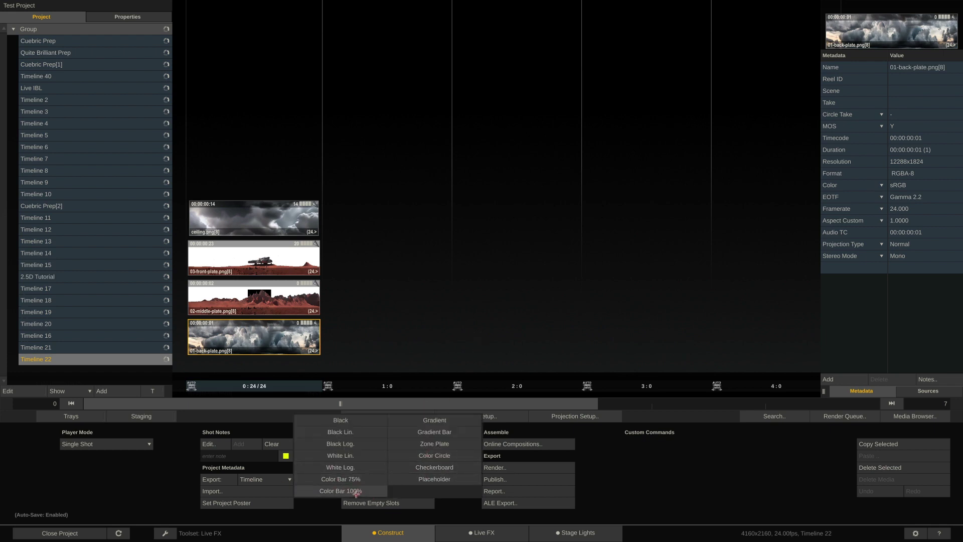
pyautogui.moveTo(368, 491); pyautogui.dragTo(244, 361)
pyautogui.click(249, 345)
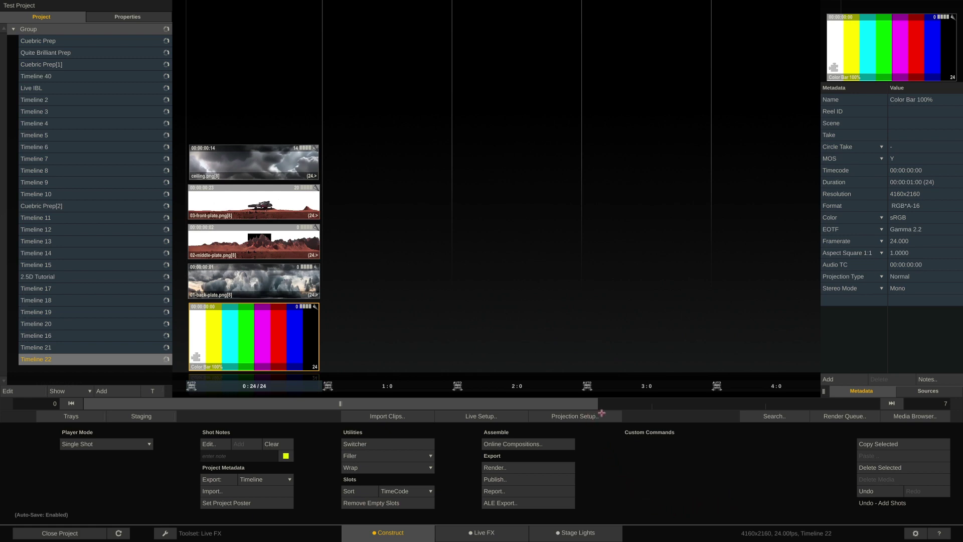
# Open the Color Bar 100% clip in the Live FX player and bring up the Stage Manager showing the PRG wall.
pyautogui.doubleClick(250, 337)
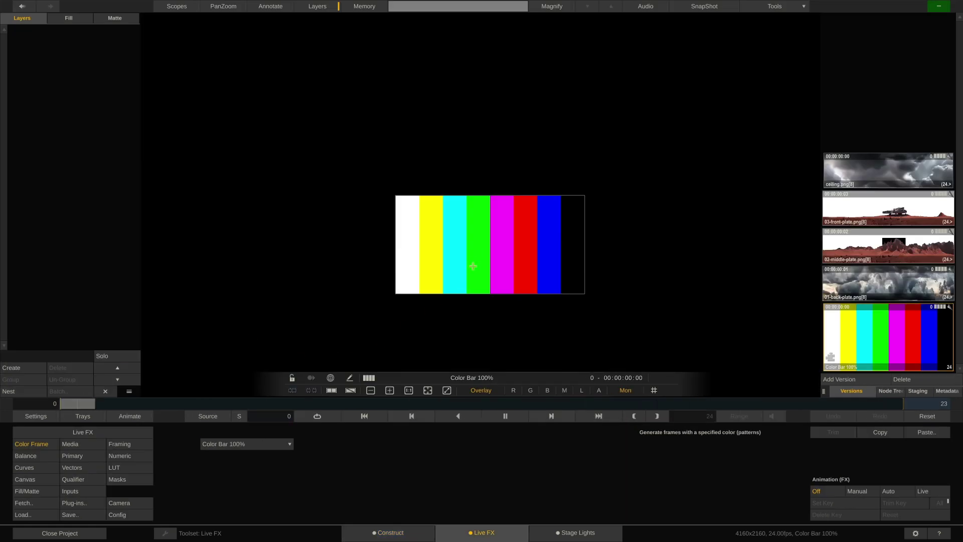
pyautogui.scroll(1, 479, 271)
pyautogui.moveTo(500, 270); pyautogui.dragTo(451, 278)
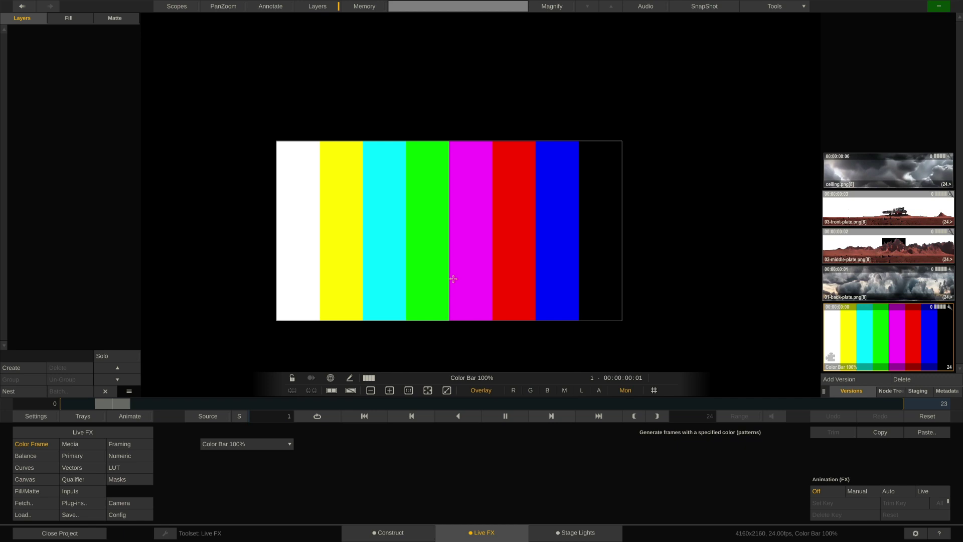
pyautogui.click(87, 444)
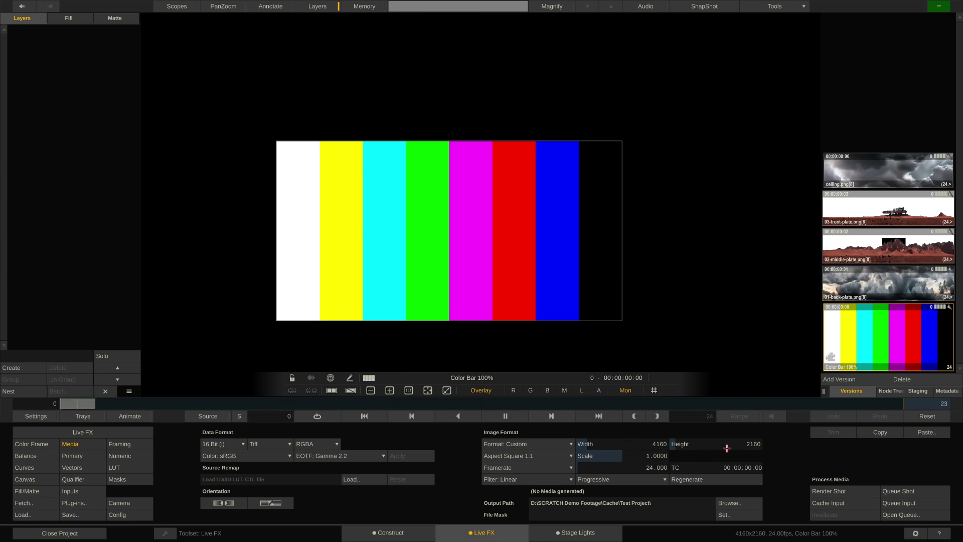
pyautogui.click(83, 432)
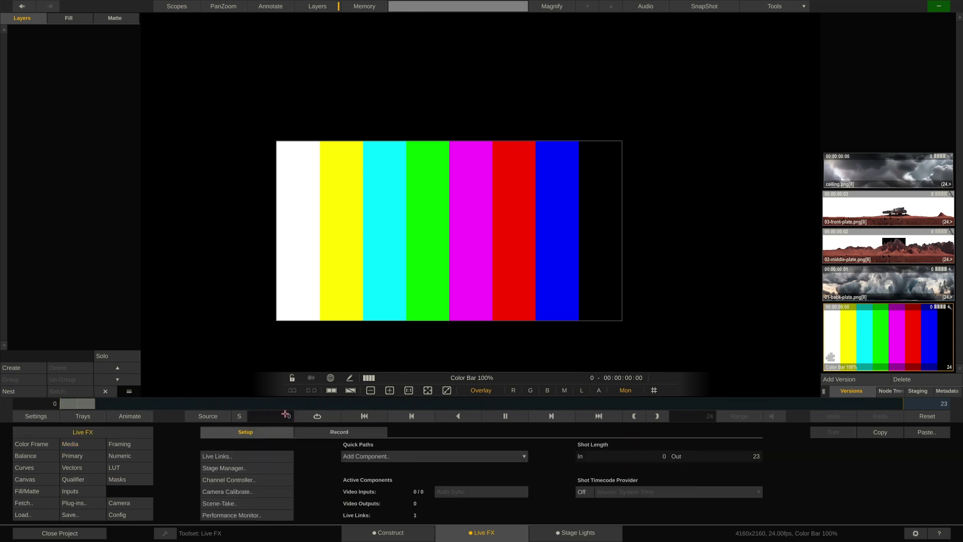
pyautogui.click(225, 468)
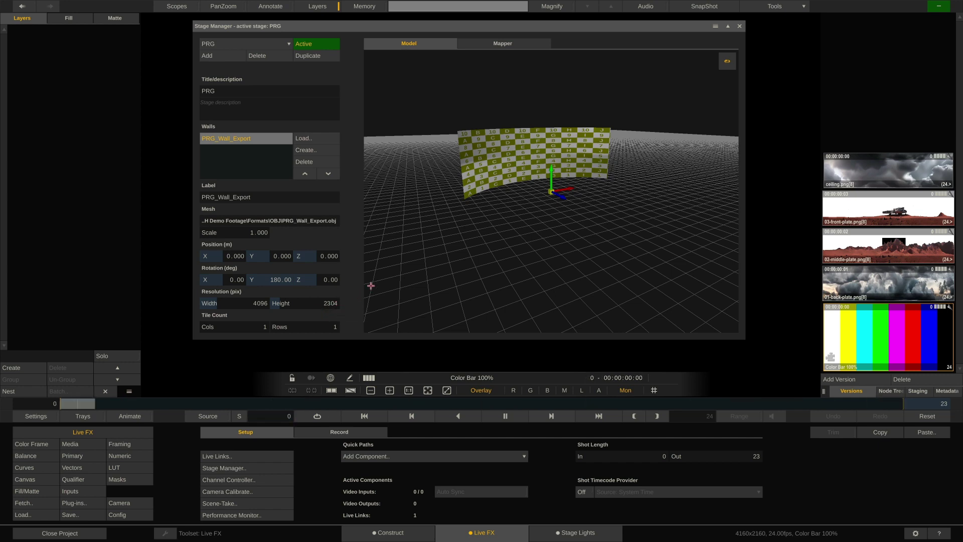
# Set the color bar clip's image format to 4096 pixels wide and 2304 pixels high to match the PRG wall.
pyautogui.click(92, 446)
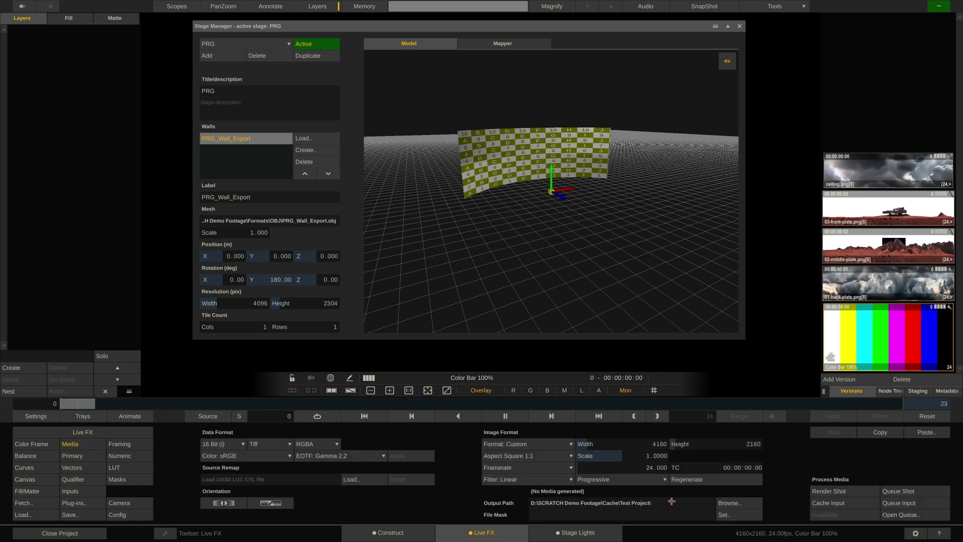
pyautogui.click(651, 443)
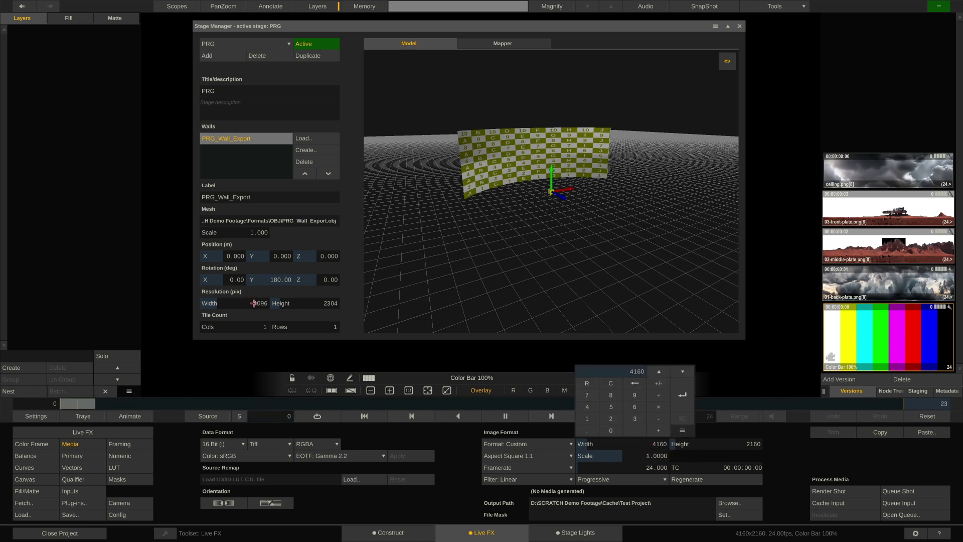
pyautogui.write('4096')
pyautogui.press('Return')
pyautogui.click(740, 443)
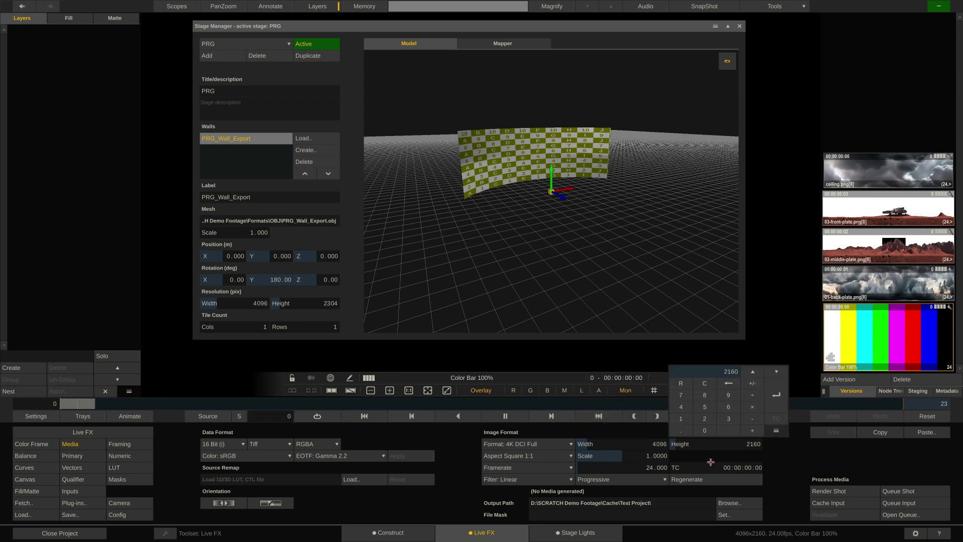
pyautogui.write('2304')
pyautogui.press('Return')
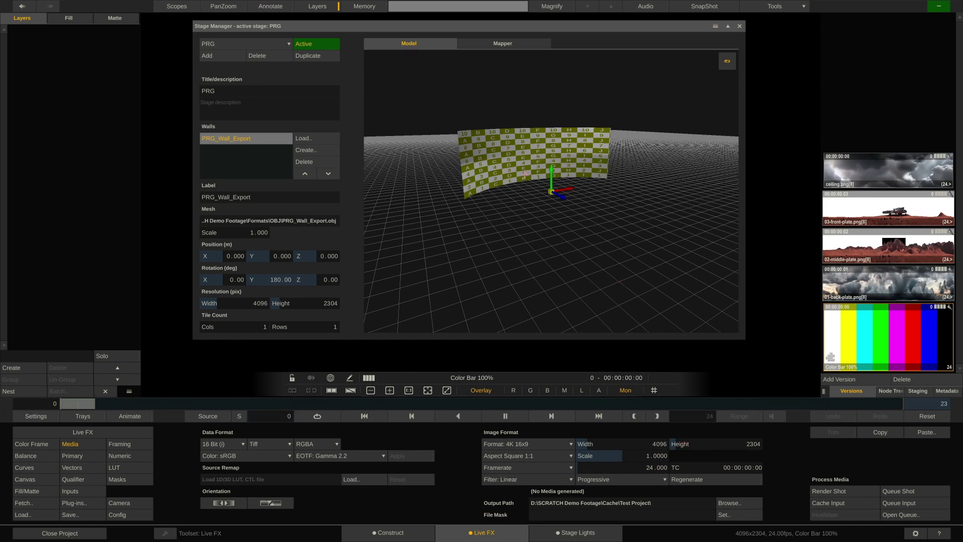
# Collapse the Stage Manager and add the back, middle and front plates as layers over the color bar, in that order.
pyautogui.moveTo(590, 240); pyautogui.dragTo(594, 265)
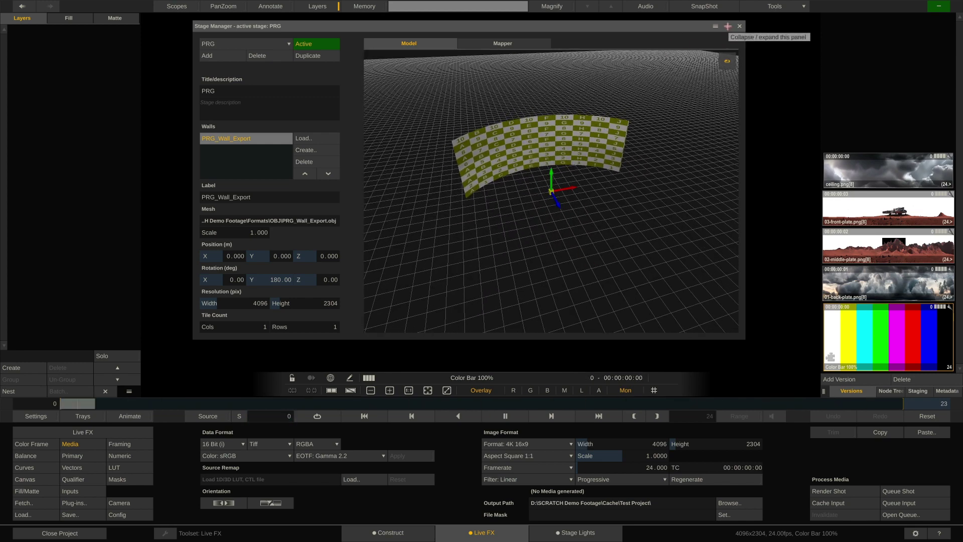
pyautogui.click(728, 26)
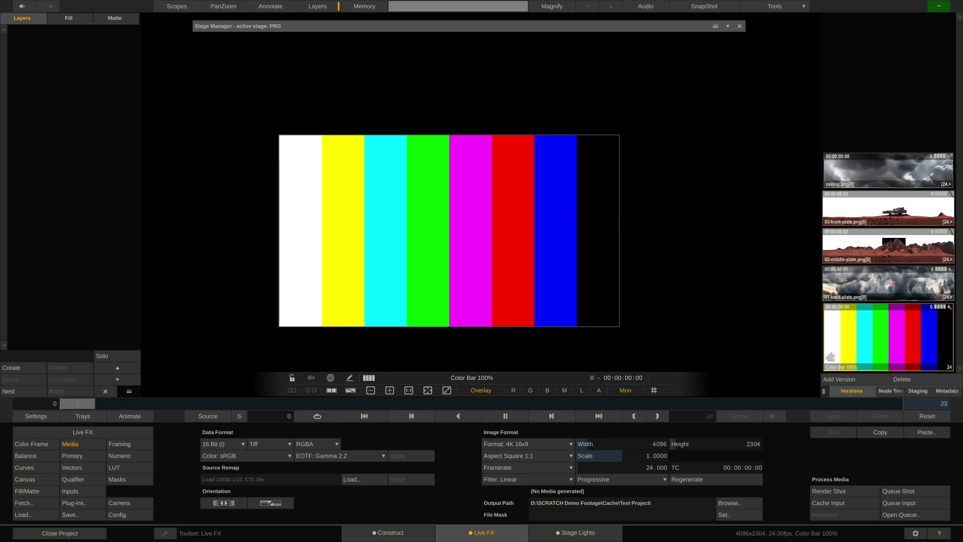
pyautogui.moveTo(890, 283); pyautogui.dragTo(422, 248)
pyautogui.moveTo(888, 248); pyautogui.dragTo(421, 229)
pyautogui.moveTo(888, 208); pyautogui.dragTo(431, 229)
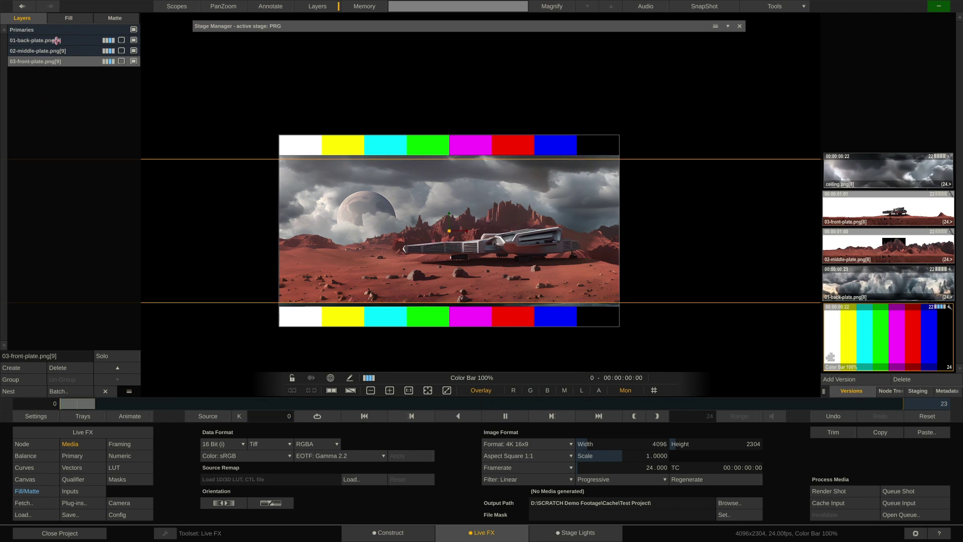
# Examine the virtual camera's placement relative to the LED wall in the stage model and open the composite's camera settings.
pyautogui.click(729, 26)
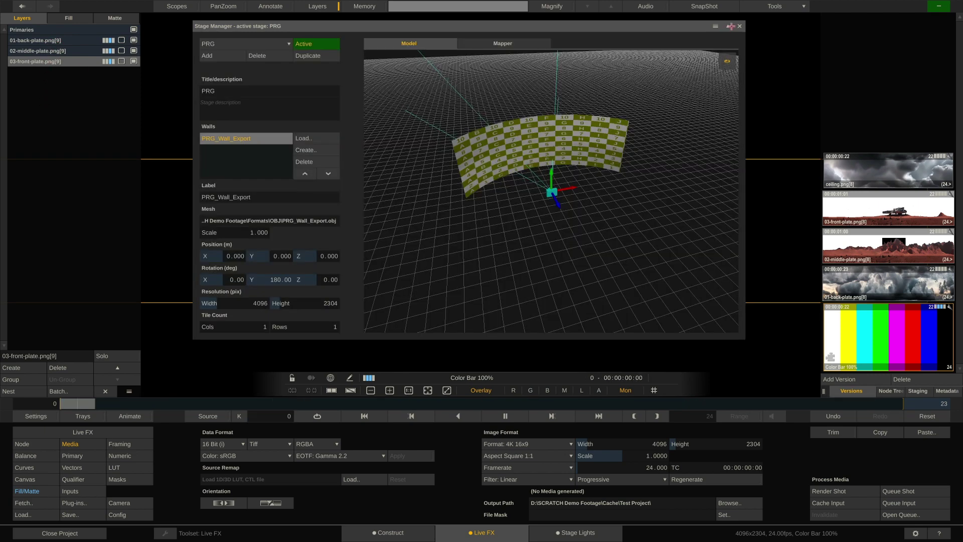
pyautogui.moveTo(413, 202); pyautogui.dragTo(501, 99)
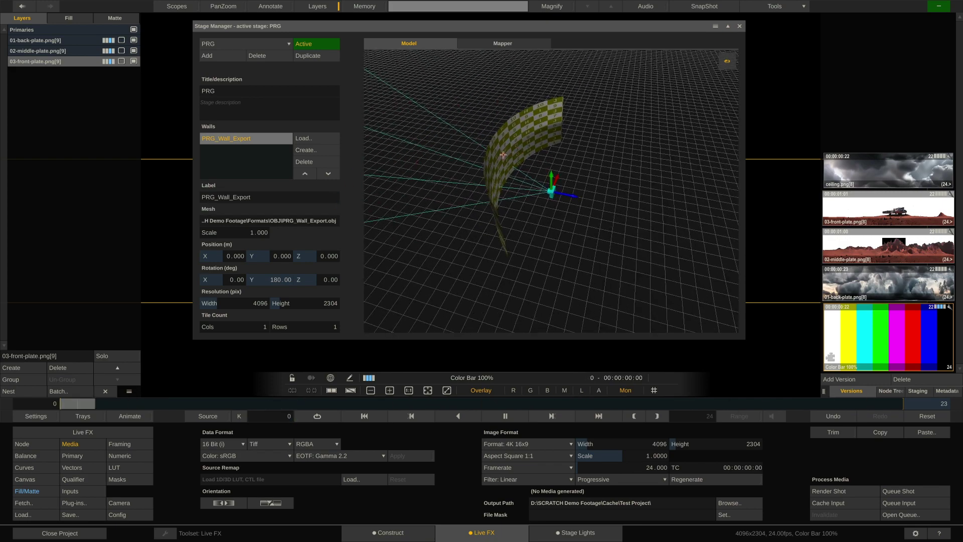
pyautogui.moveTo(480, 158); pyautogui.dragTo(537, 164)
pyautogui.moveTo(536, 215); pyautogui.dragTo(563, 202)
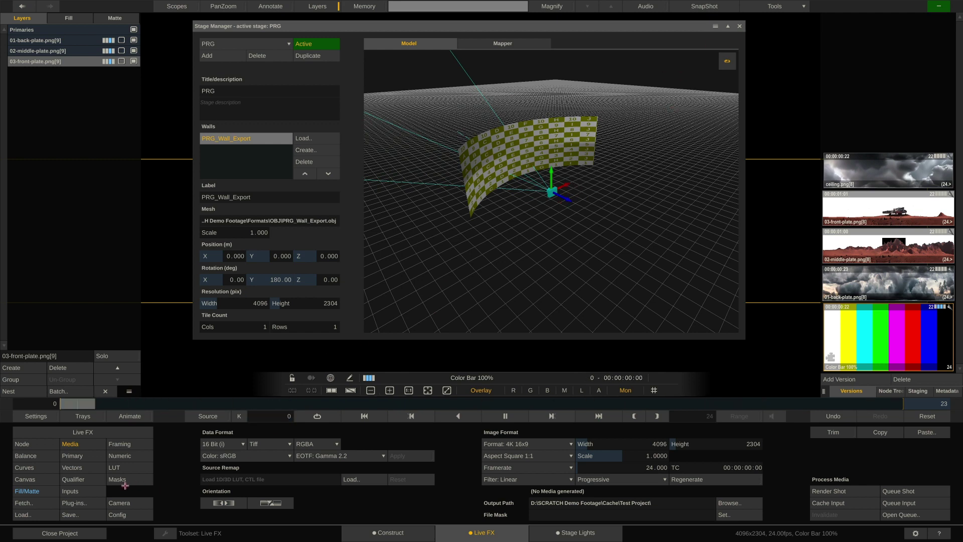
pyautogui.click(139, 502)
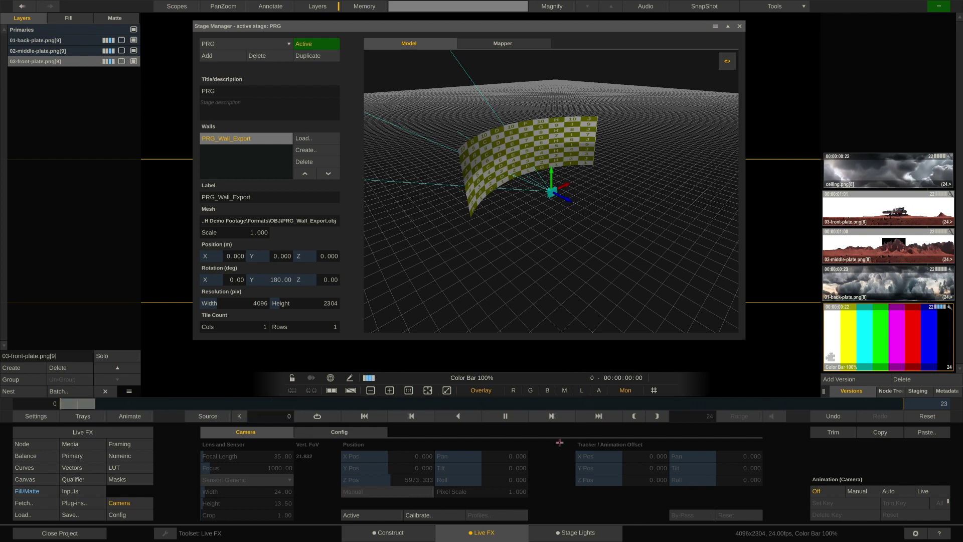
# Apply the active RealSense Tracker live link to the composite's camera and close the Live Links window.
pyautogui.click(730, 28)
pyautogui.click(799, 7)
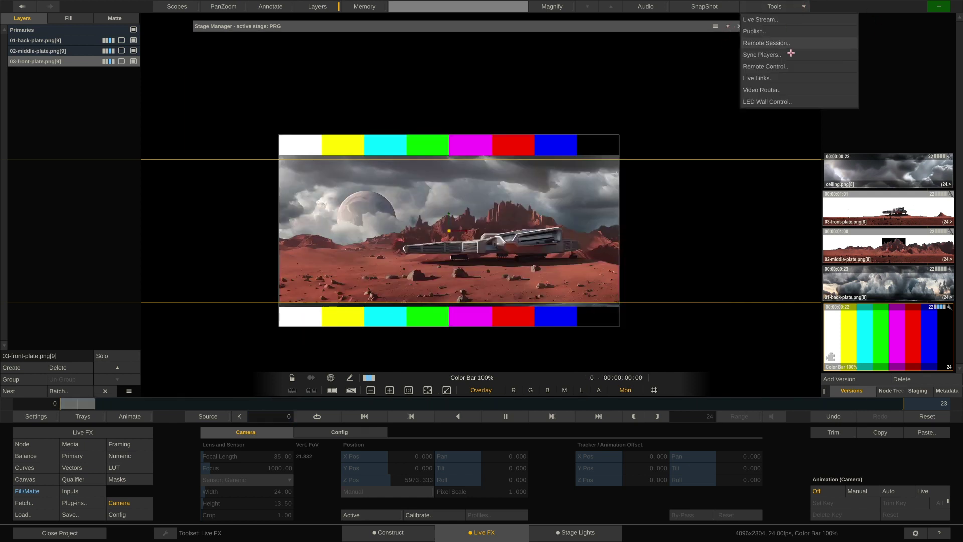
pyautogui.click(794, 79)
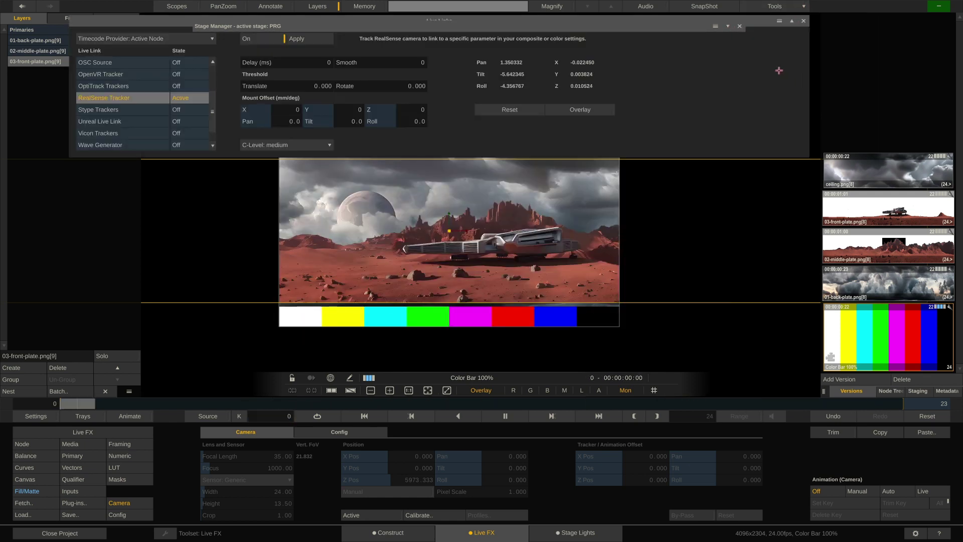
pyautogui.moveTo(766, 24); pyautogui.dragTo(798, 89)
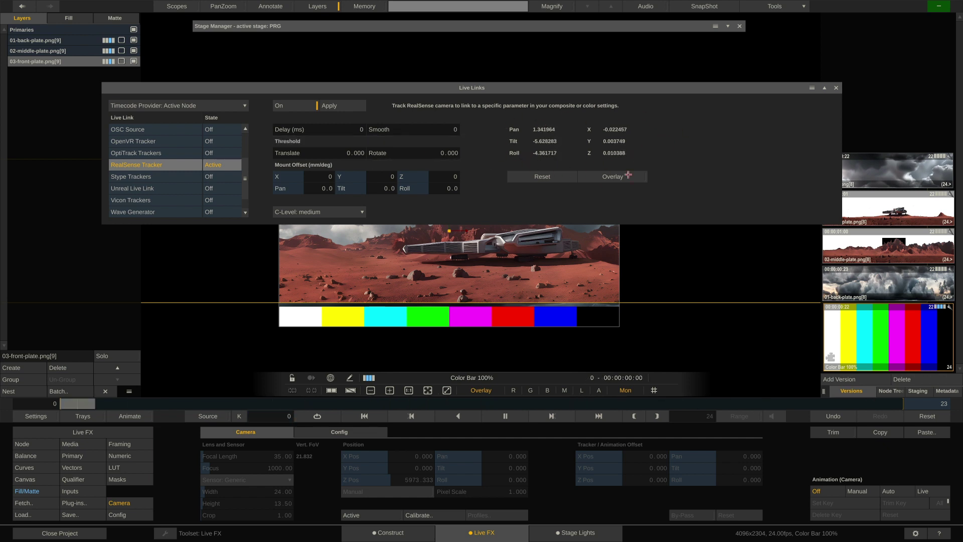
pyautogui.click(346, 106)
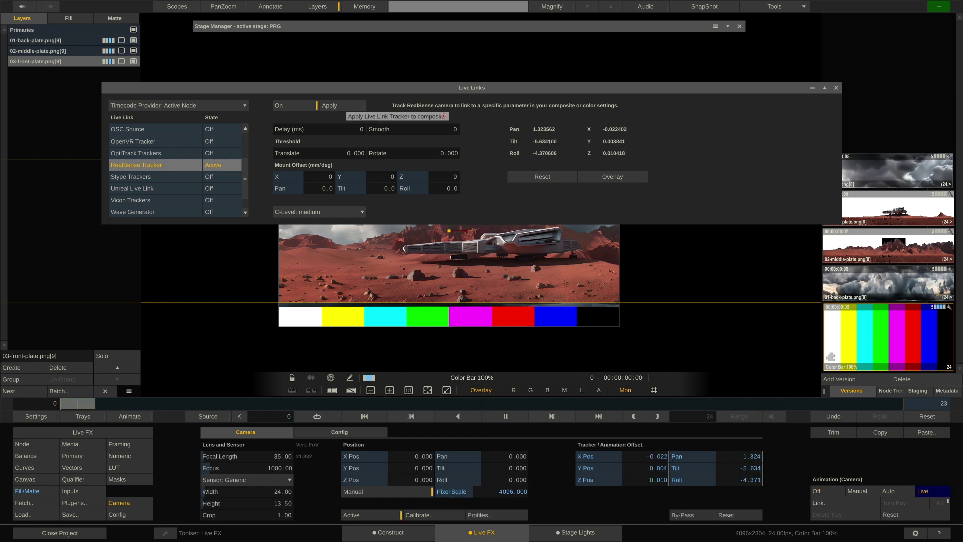
pyautogui.click(836, 89)
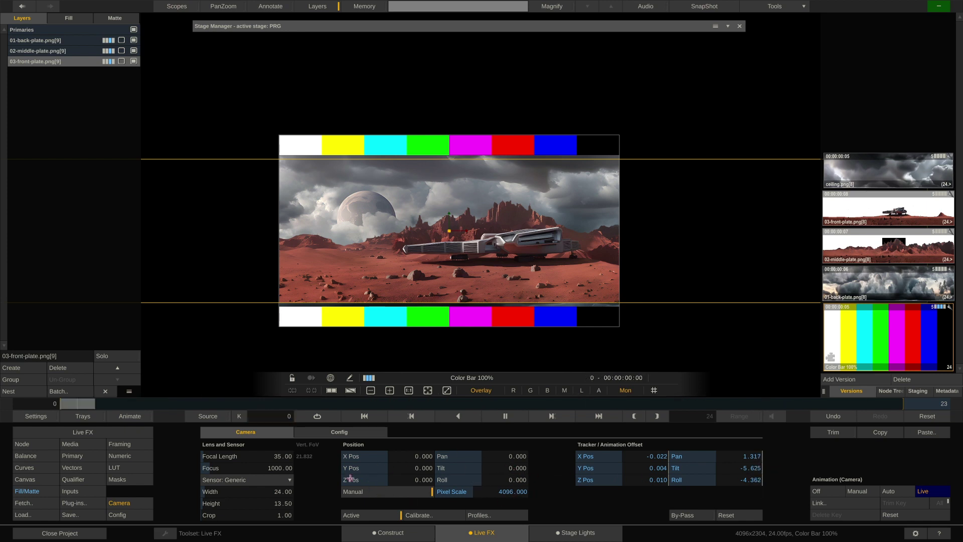
# Copy the tracker's tilt value into the camera's Tilt and invert its sign to 5.634 to level the camera.
pyautogui.click(516, 467)
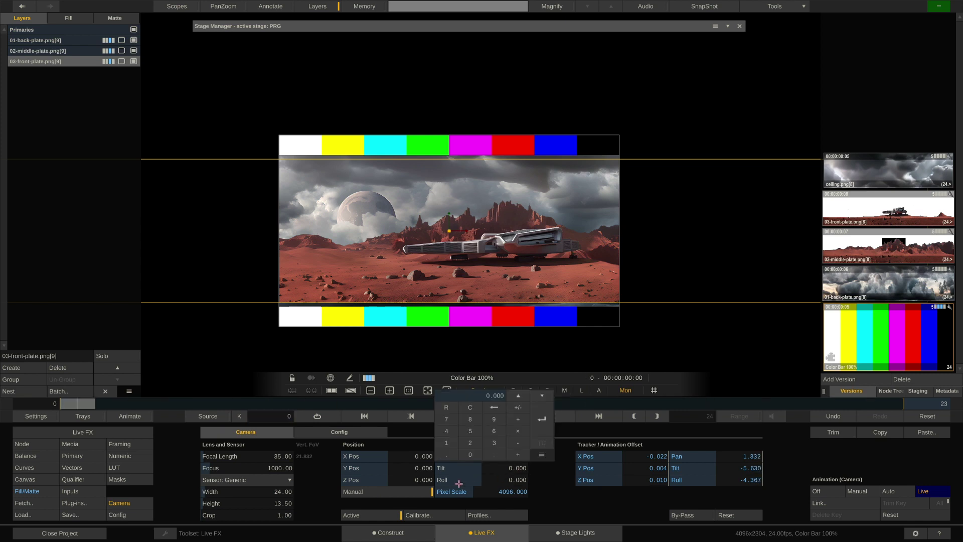
pyautogui.click(743, 468)
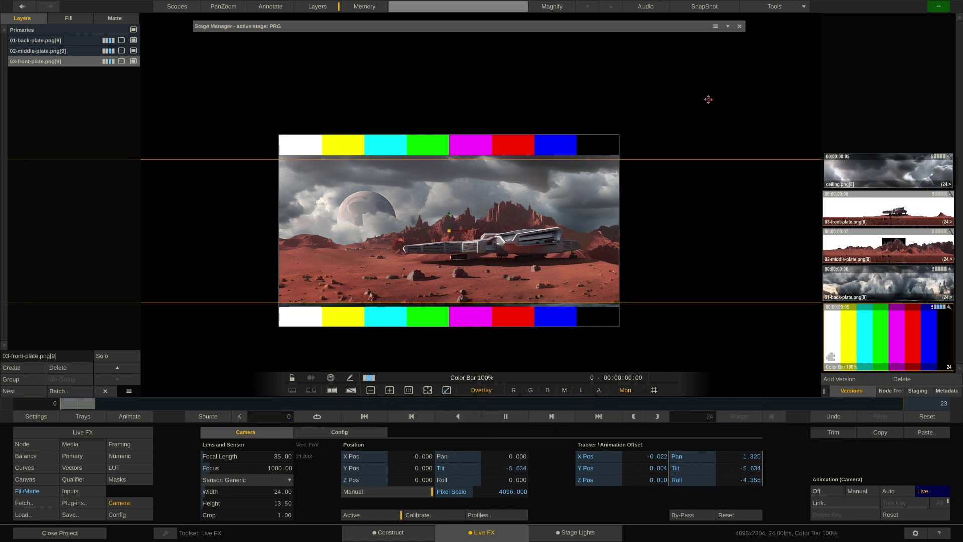
pyautogui.click(729, 26)
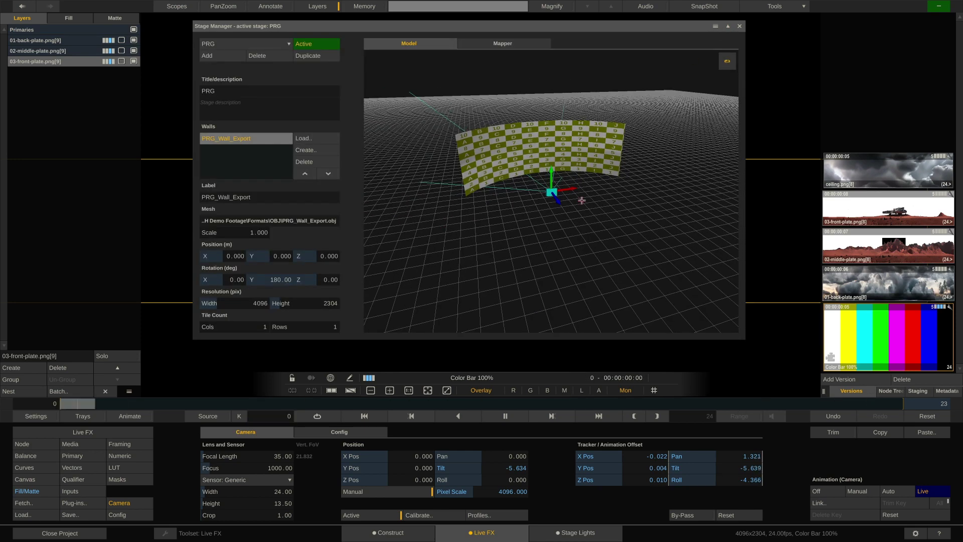
pyautogui.moveTo(537, 184); pyautogui.dragTo(489, 202, button='middle')
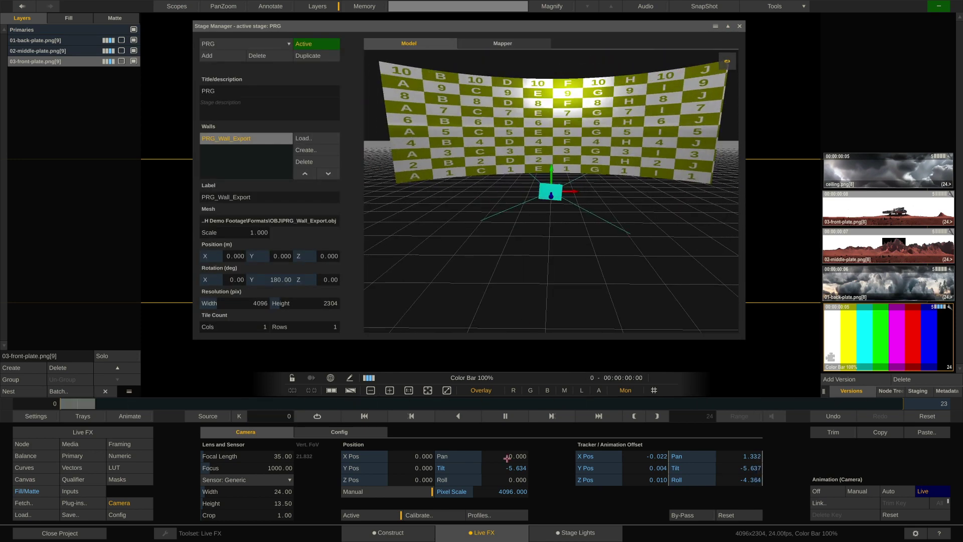
pyautogui.click(512, 468)
pyautogui.click(516, 408)
pyautogui.click(538, 420)
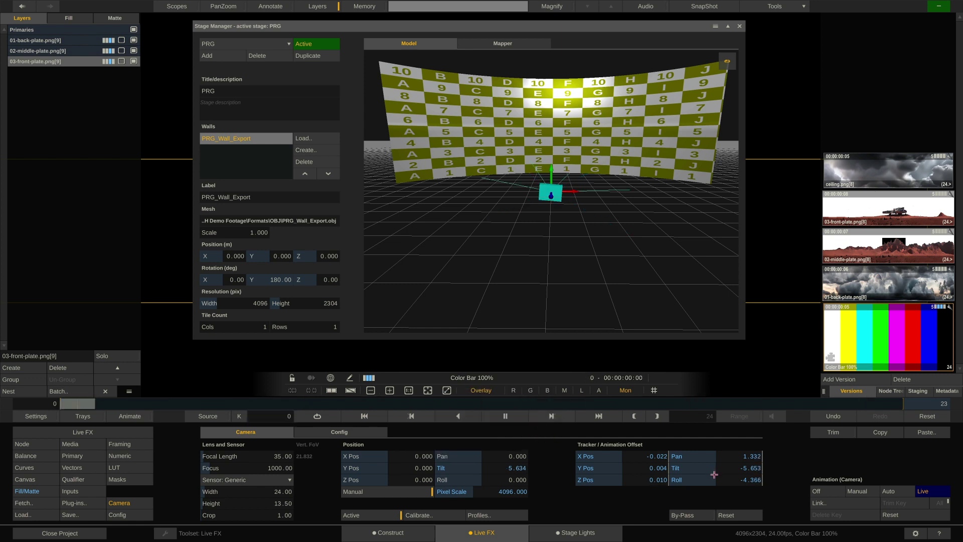
# Copy the tracker's roll value into the camera's Roll and invert its sign to 4.365 to straighten the camera.
pyautogui.click(754, 480)
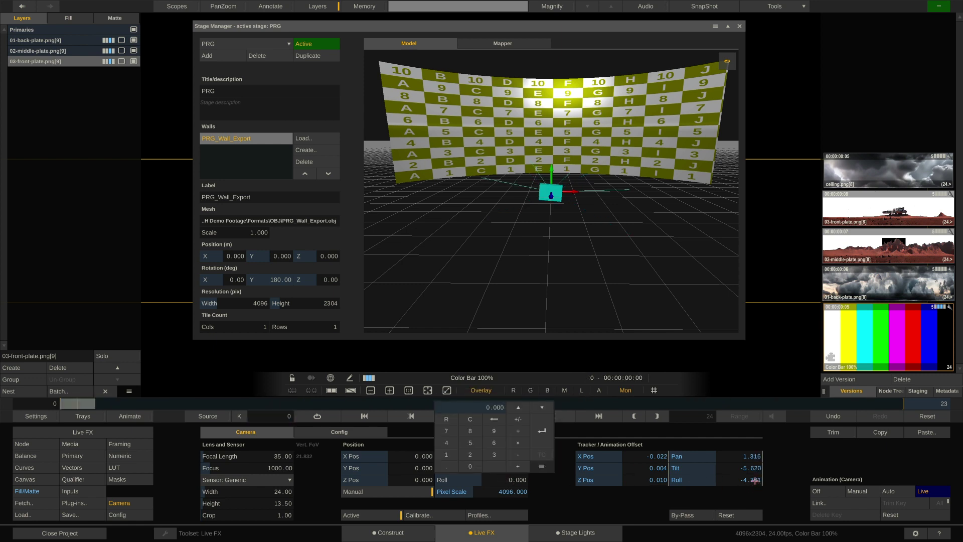
pyautogui.click(750, 481)
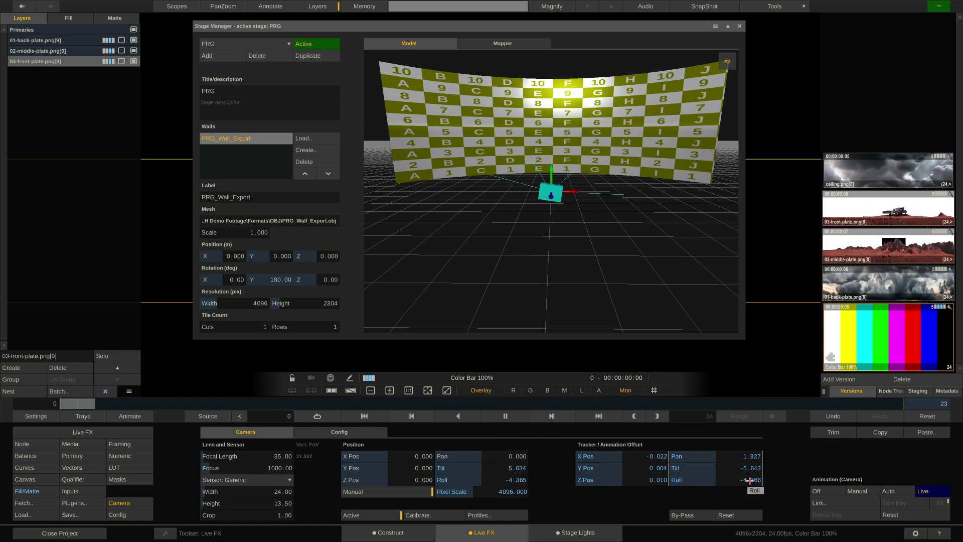
pyautogui.click(518, 479)
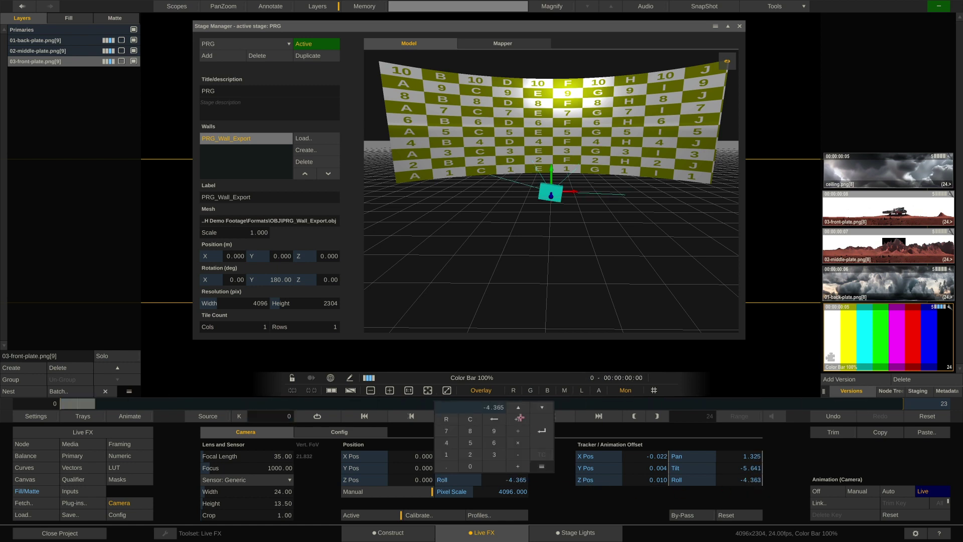
pyautogui.click(520, 418)
pyautogui.click(542, 430)
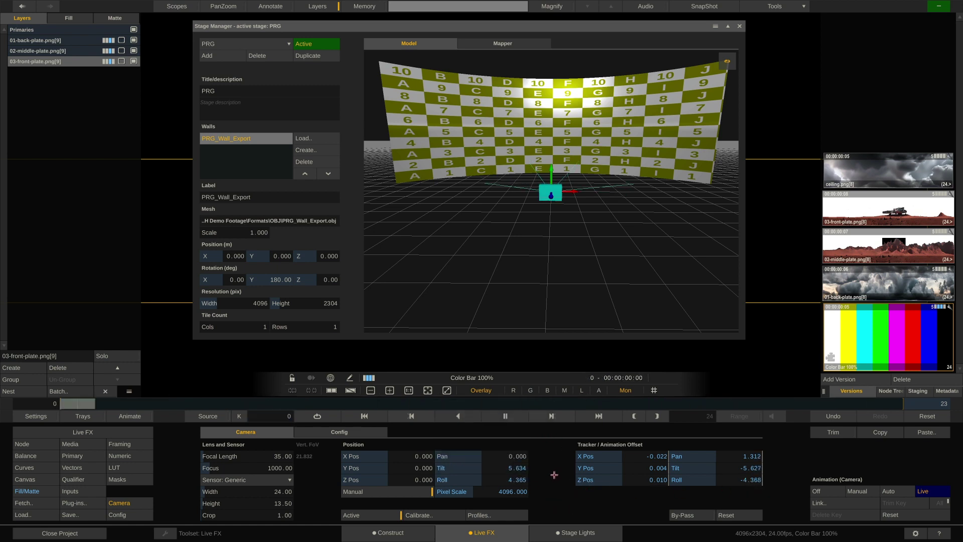
# Set the camera's Z Pos to 6 to move it back from the LED wall.
pyautogui.moveTo(493, 234); pyautogui.dragTo(547, 224)
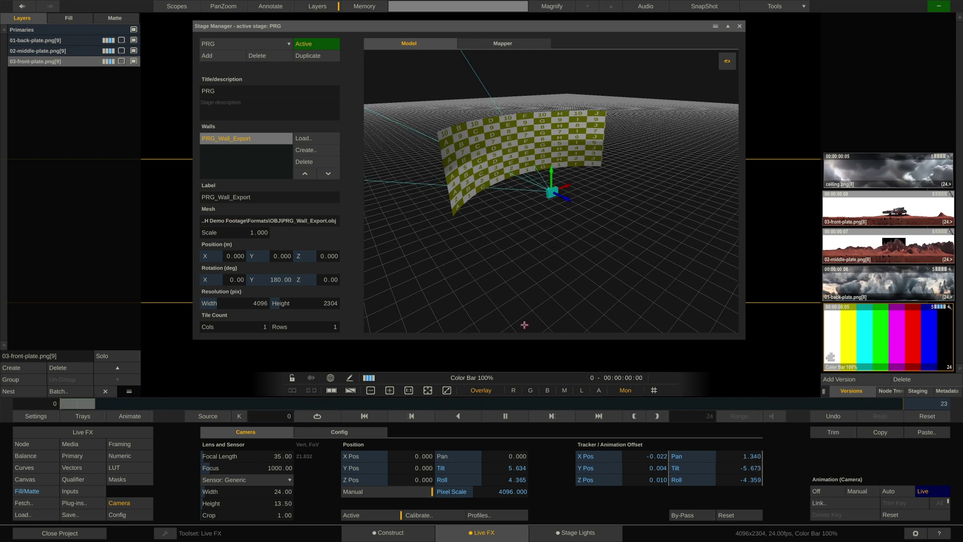
pyautogui.click(409, 456)
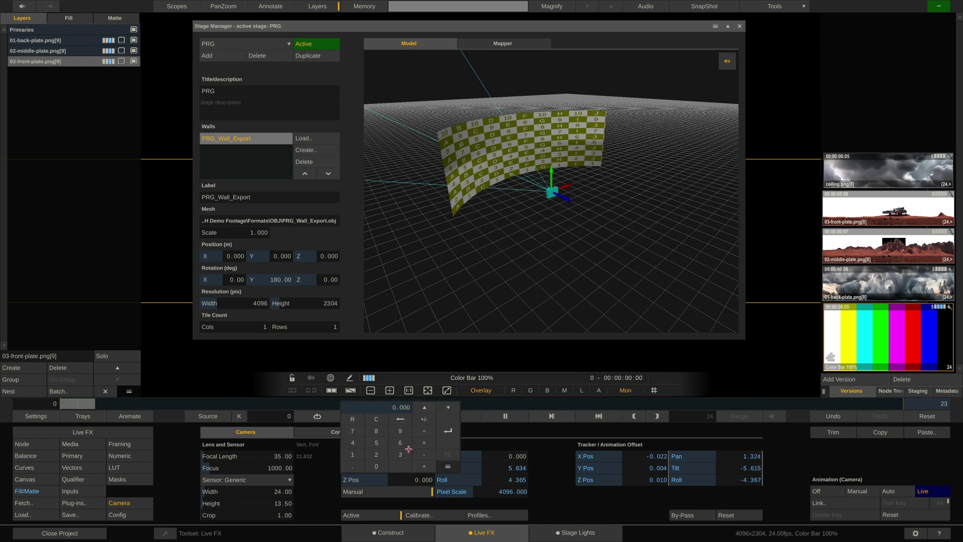
pyautogui.click(408, 447)
pyautogui.click(447, 432)
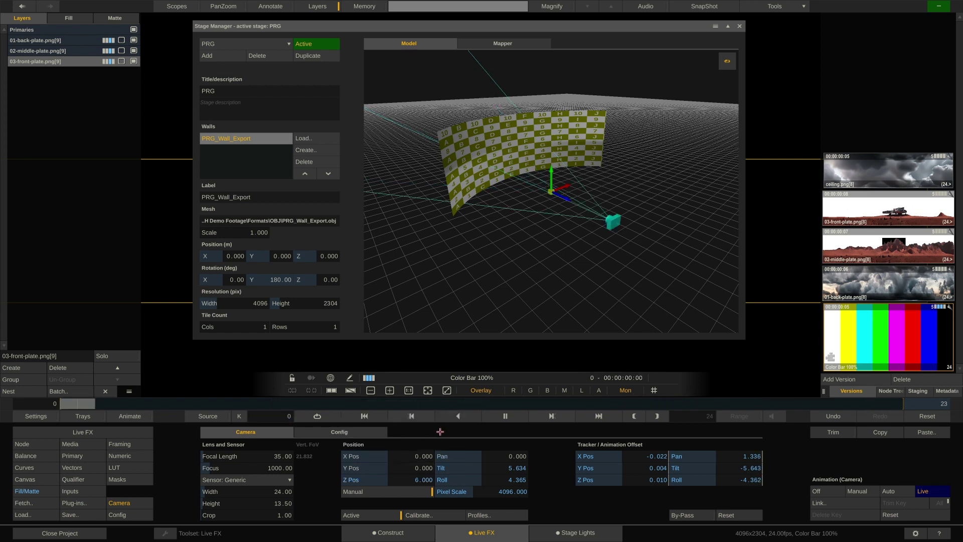
# Set the camera's Y Pos to 1.5 to raise it above the stage floor.
pyautogui.click(409, 456)
pyautogui.click(352, 442)
pyautogui.click(352, 454)
pyautogui.click(381, 434)
pyautogui.click(448, 419)
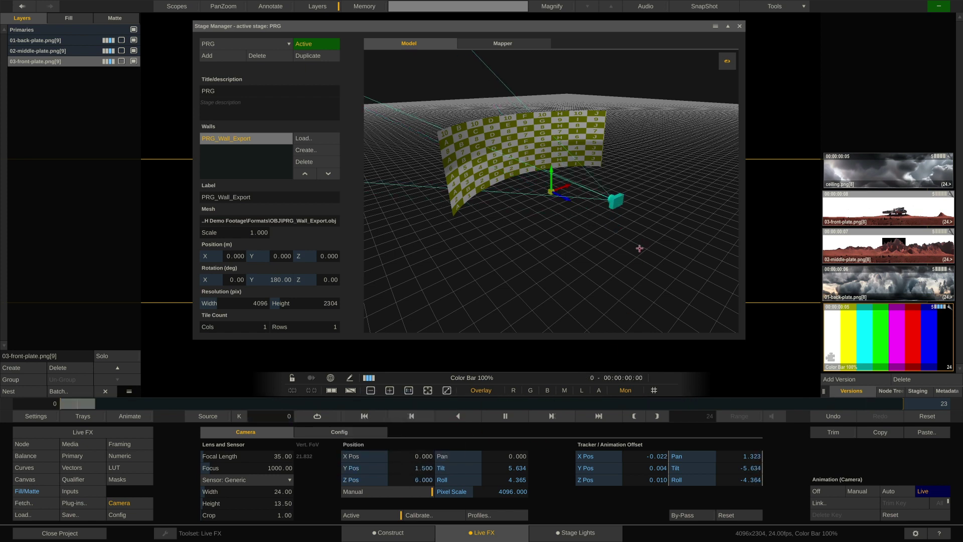
pyautogui.moveTo(633, 253); pyautogui.dragTo(643, 234)
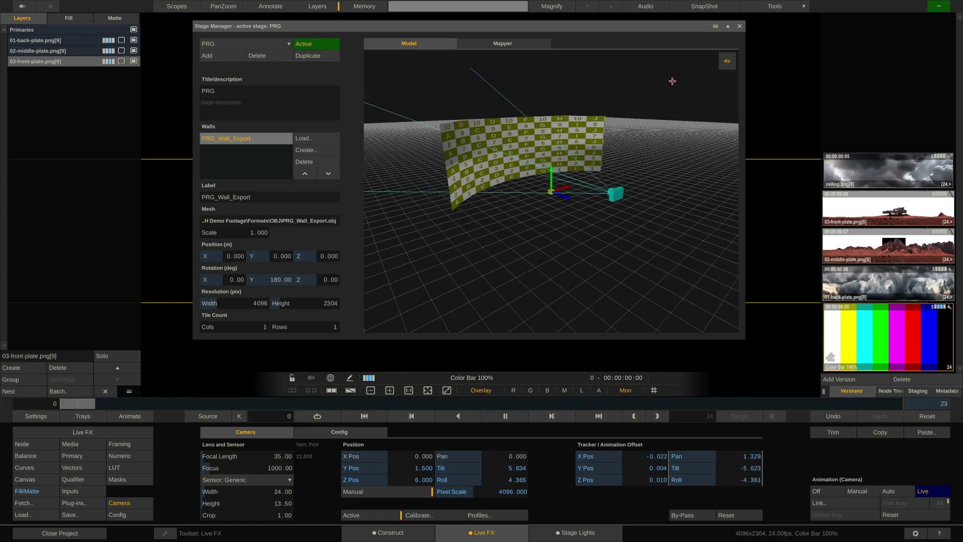
# Collapse the Stage Manager, select the 01-back-plate layer and hide the middle and front plate layers.
pyautogui.click(729, 26)
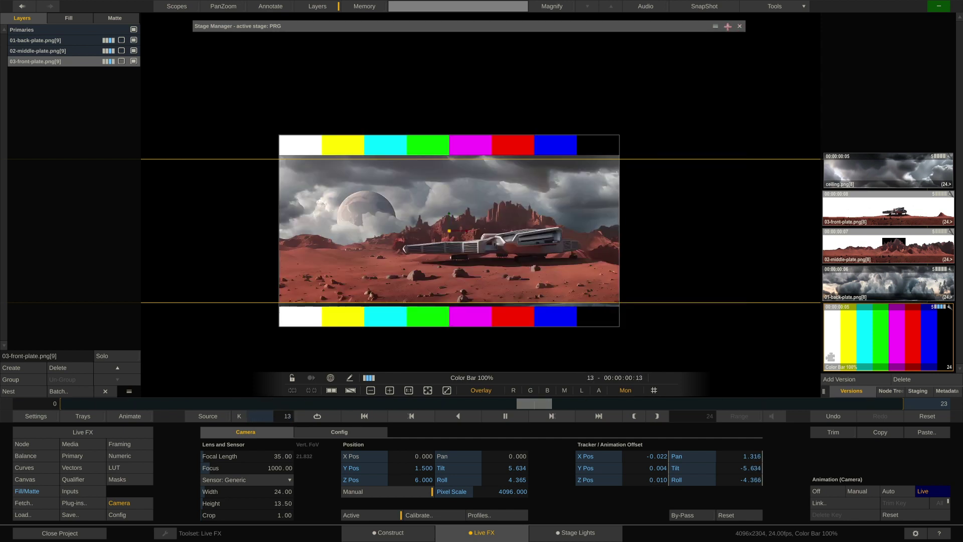
pyautogui.click(83, 42)
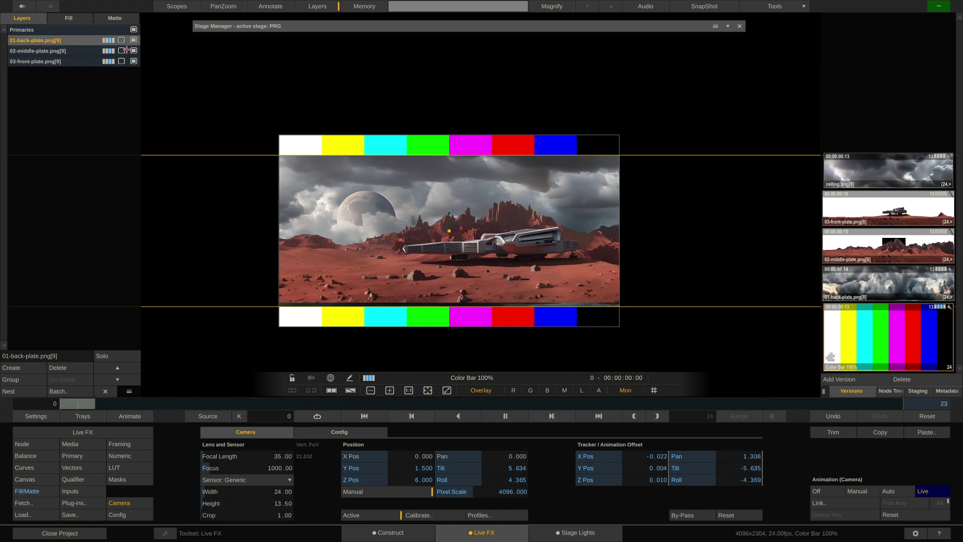
pyautogui.click(133, 51)
pyautogui.click(133, 61)
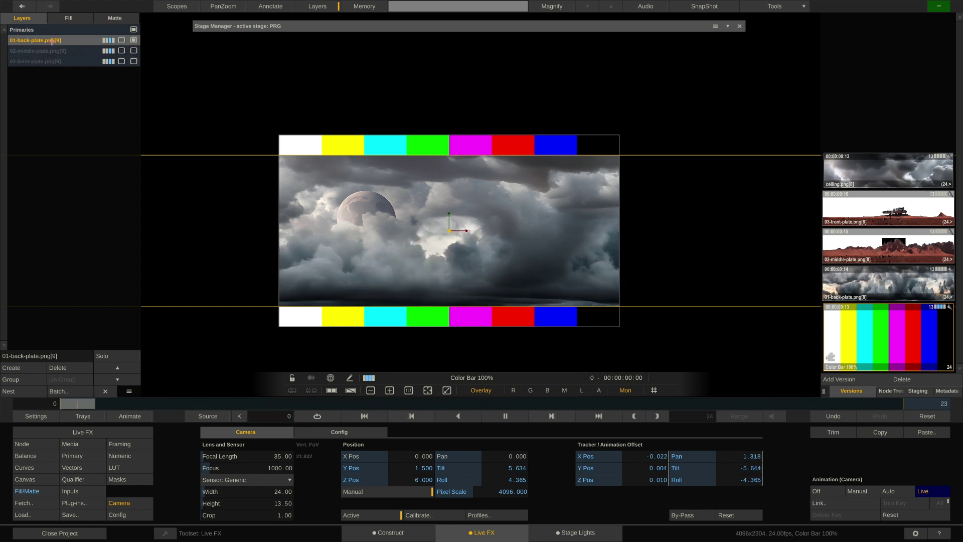
# Apply the Plane->Wall plug-in to the back plate layer and link its wall to PRG_Wall_Export from the Stage Manager.
pyautogui.click(73, 503)
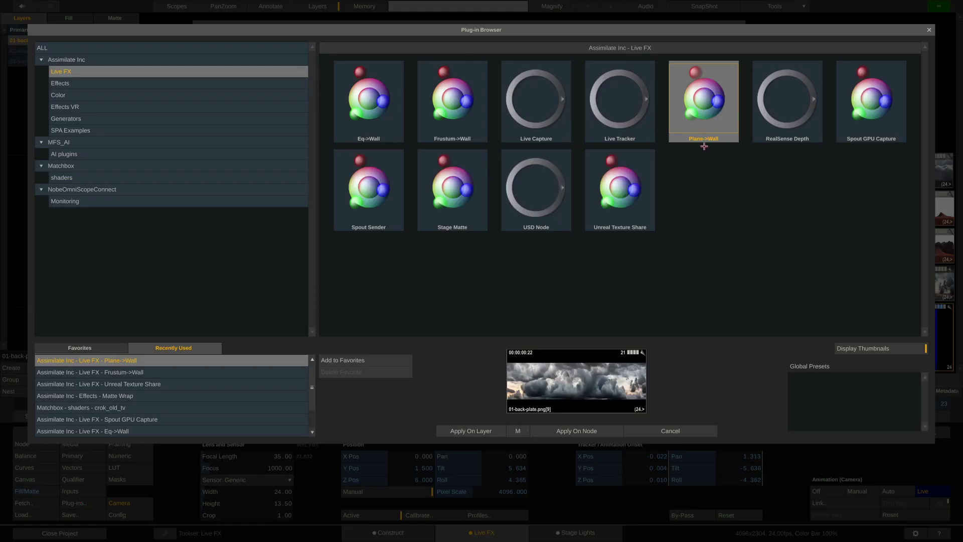
pyautogui.click(467, 431)
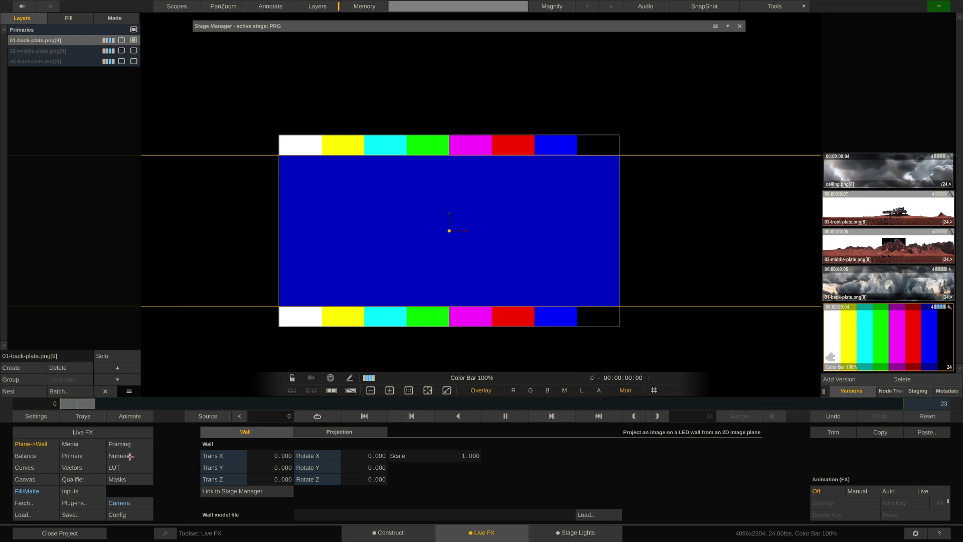
pyautogui.click(240, 492)
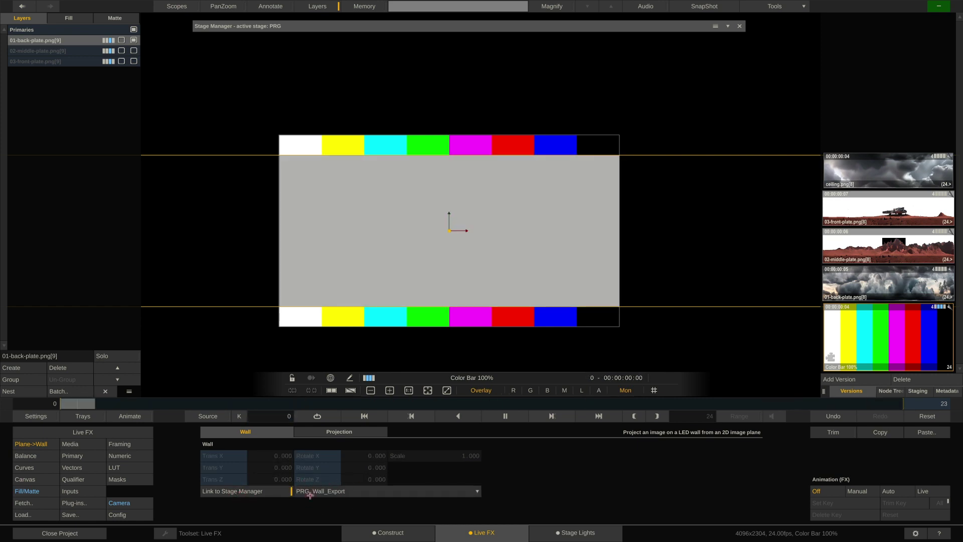
pyautogui.click(728, 26)
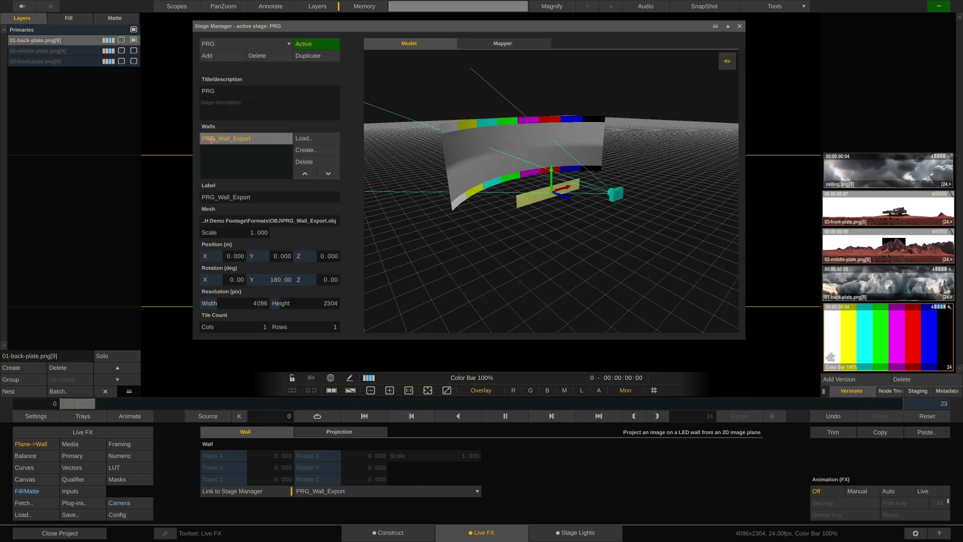
pyautogui.click(728, 27)
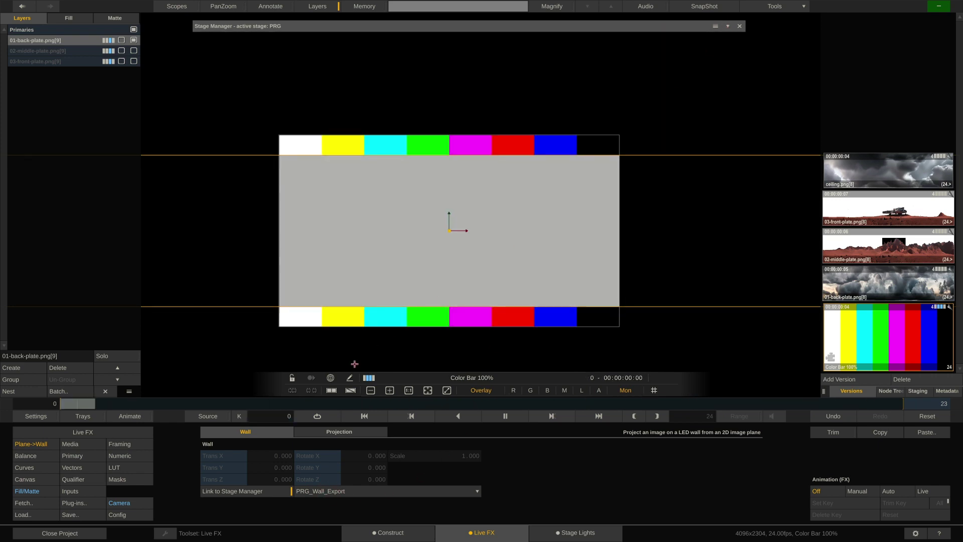
# Link the plug-in's projection to the shot camera and inspect the image plane against the camera in the stage model.
pyautogui.click(339, 432)
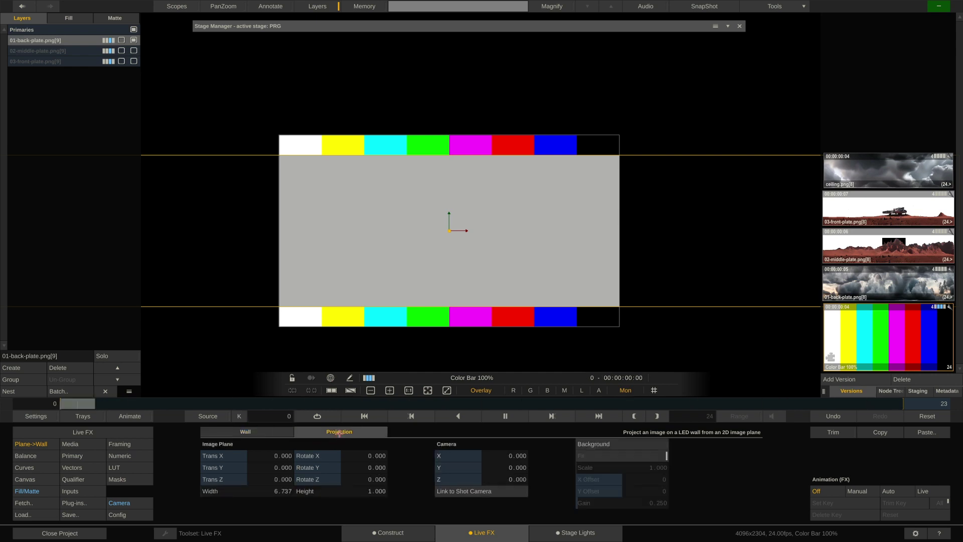
pyautogui.click(481, 491)
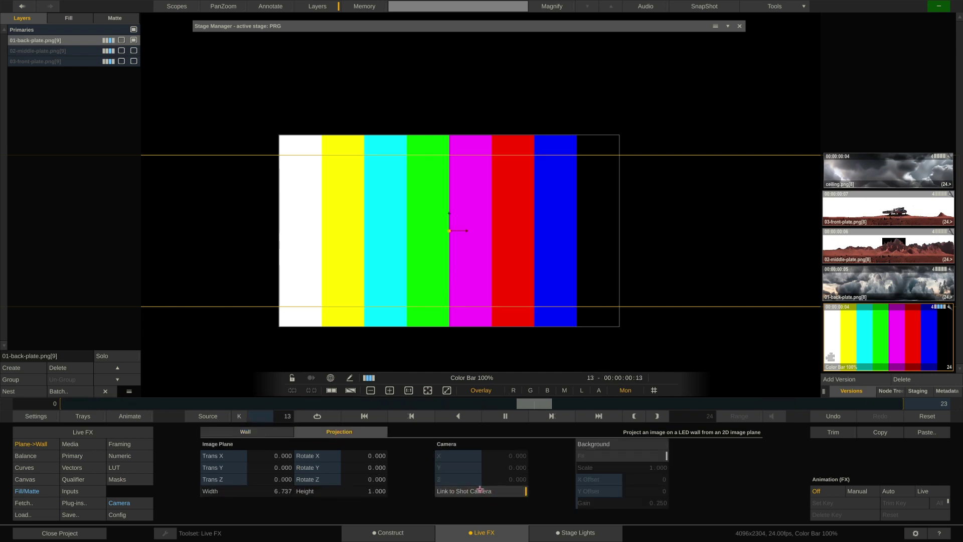
pyautogui.click(134, 503)
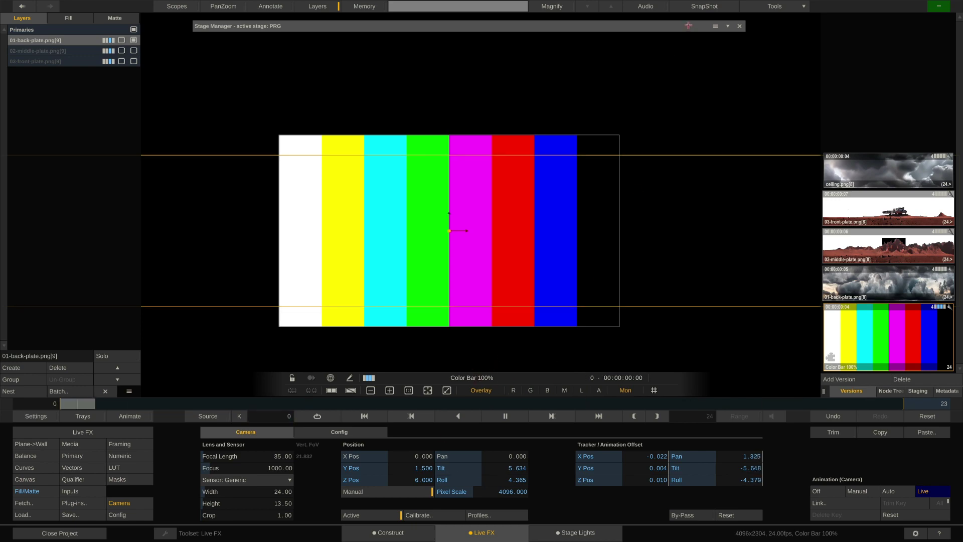
pyautogui.click(730, 27)
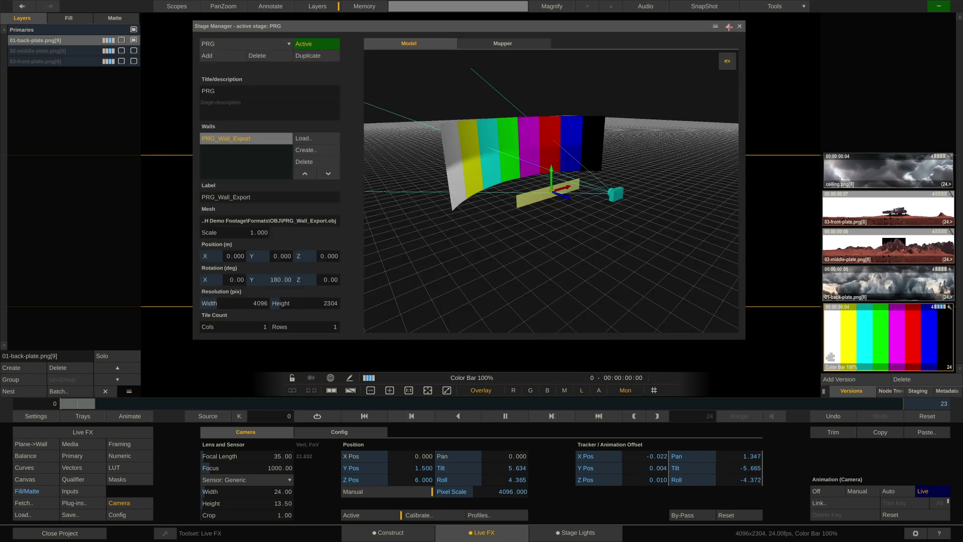
pyautogui.moveTo(469, 138); pyautogui.dragTo(489, 144, button='middle')
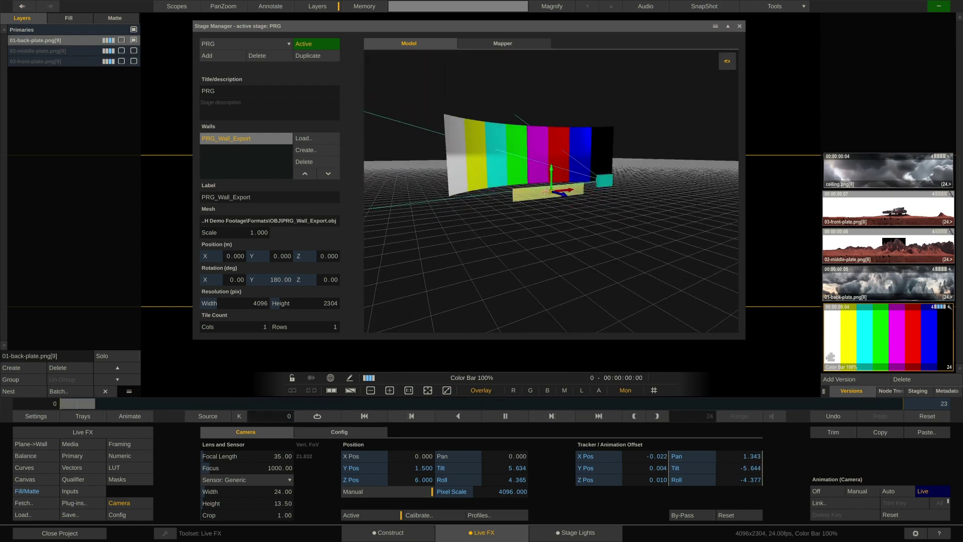
pyautogui.moveTo(545, 191); pyautogui.dragTo(535, 211)
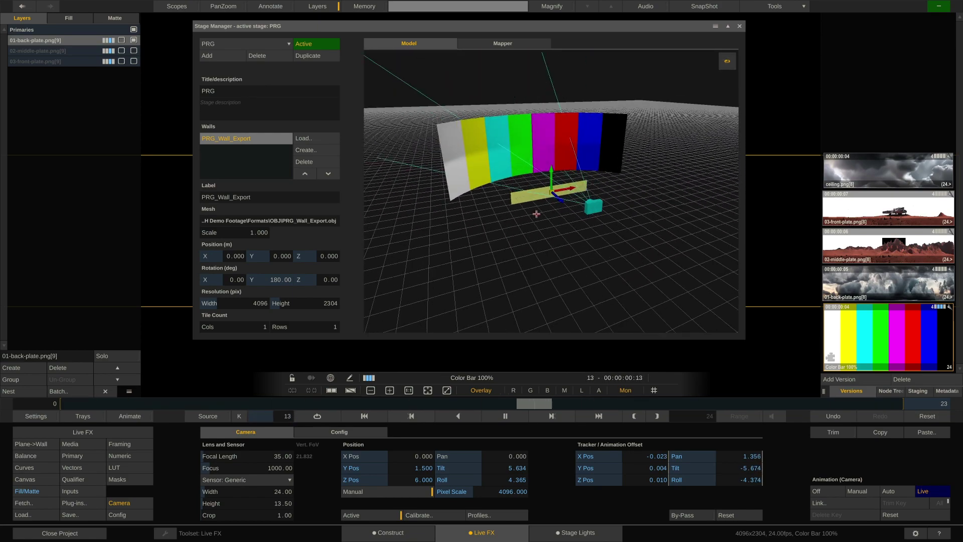
# Set the Plane->Wall image plane's Trans Z to -12 to place it behind the LED wall.
pyautogui.click(32, 444)
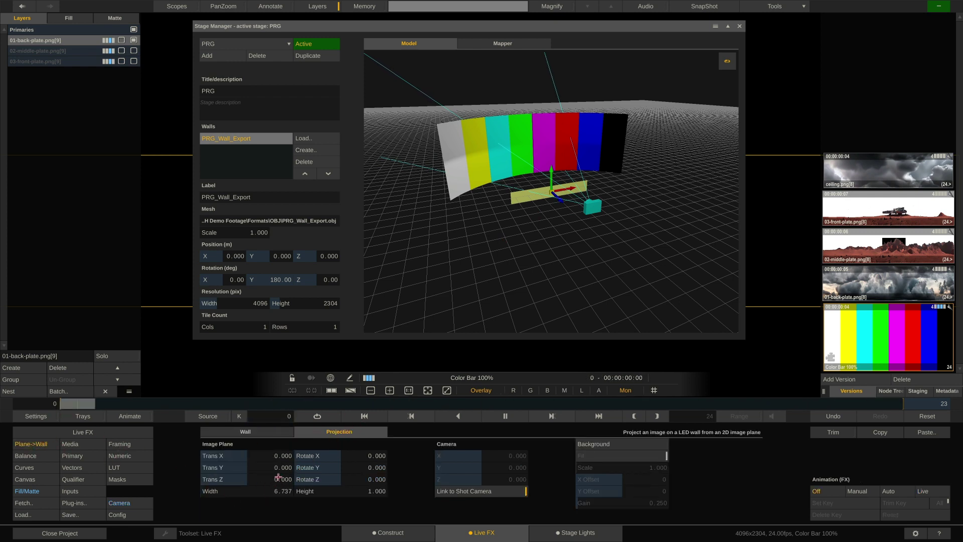
pyautogui.moveTo(276, 483); pyautogui.dragTo(283, 504)
pyautogui.moveTo(412, 276); pyautogui.dragTo(559, 236)
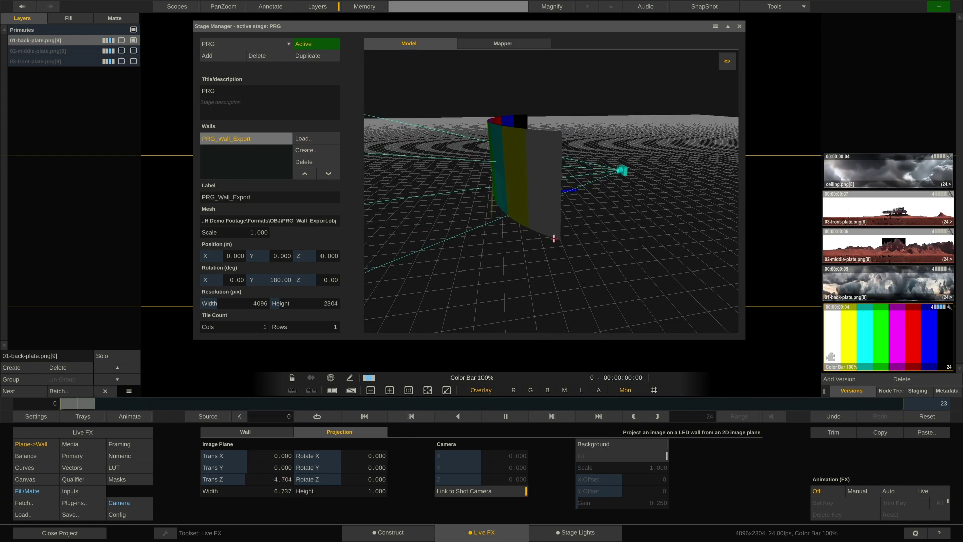
pyautogui.click(271, 480)
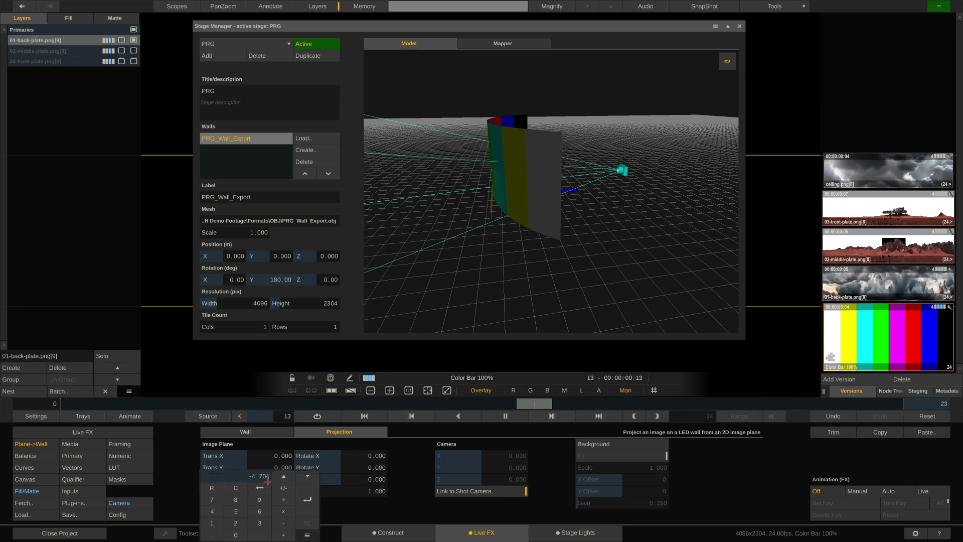
pyautogui.click(216, 524)
pyautogui.click(283, 488)
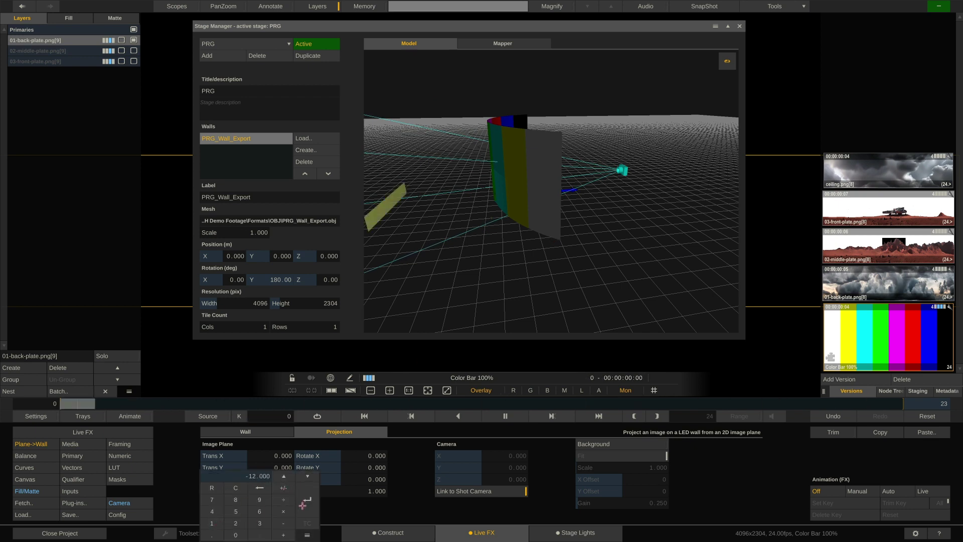
pyautogui.click(307, 500)
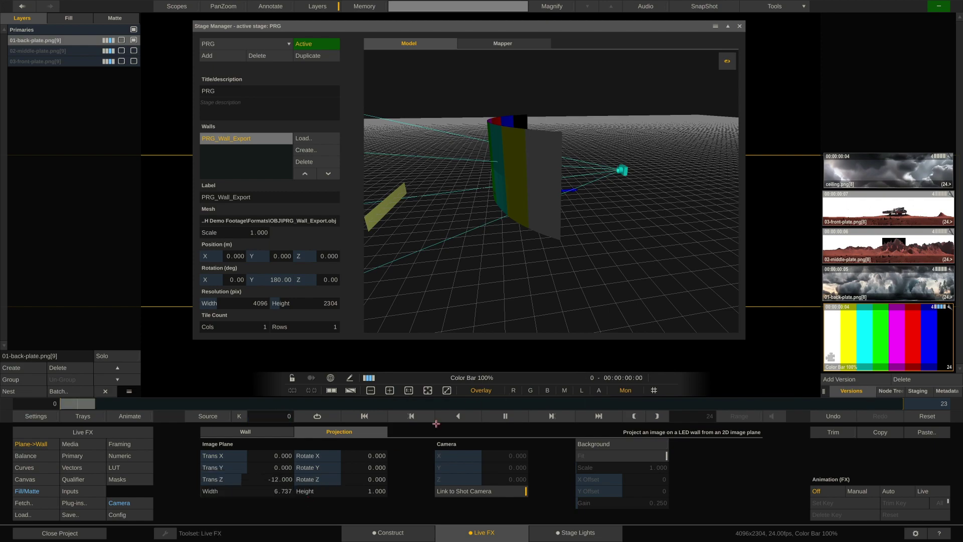
# Enlarge the image plane to about 61.458 wide by 9.123 high and raise its Trans Y to about 4.848.
pyautogui.moveTo(579, 256); pyautogui.dragTo(434, 255, button='middle')
pyautogui.scroll(4, 541, 154)
pyautogui.scroll(3, 542, 153)
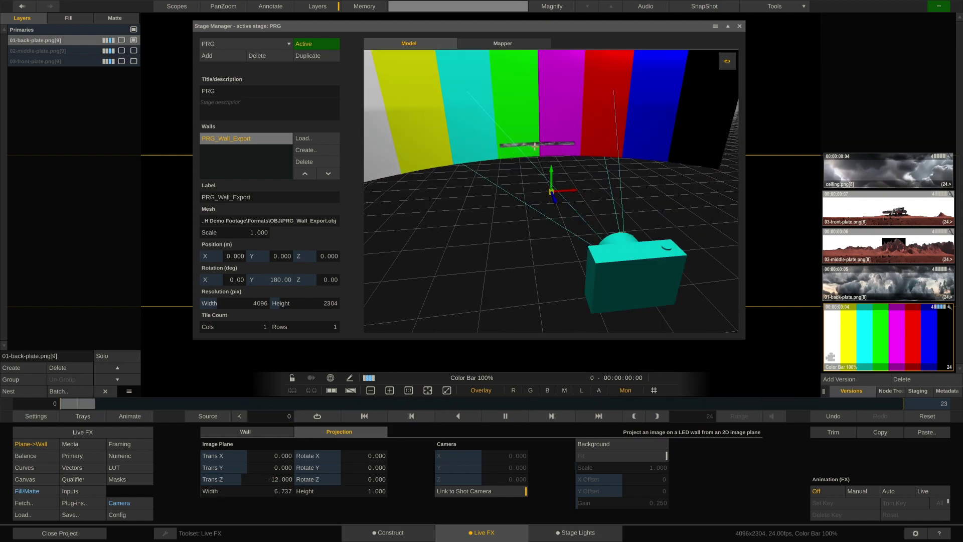
pyautogui.scroll(-6, 527, 147)
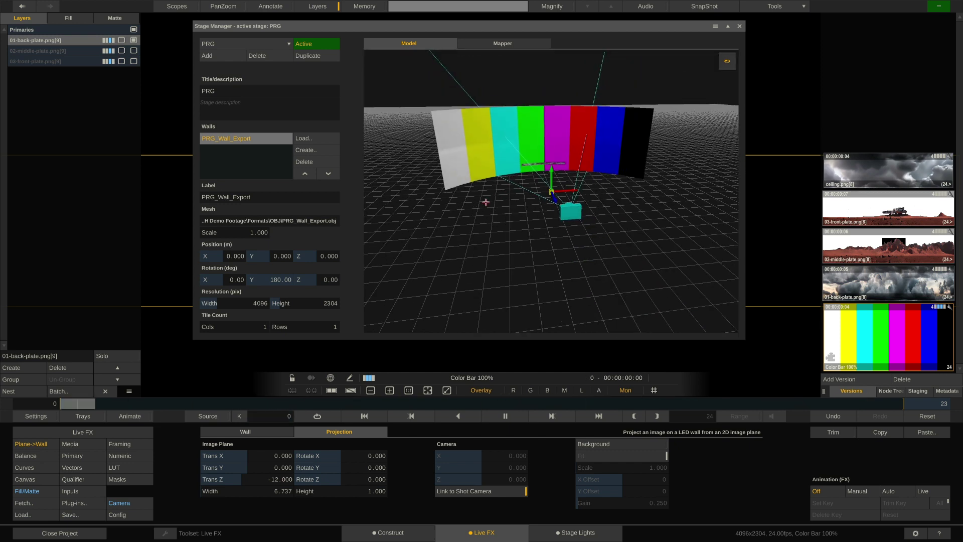
pyautogui.moveTo(280, 494); pyautogui.dragTo(303, 436)
pyautogui.moveTo(282, 468); pyautogui.dragTo(291, 441)
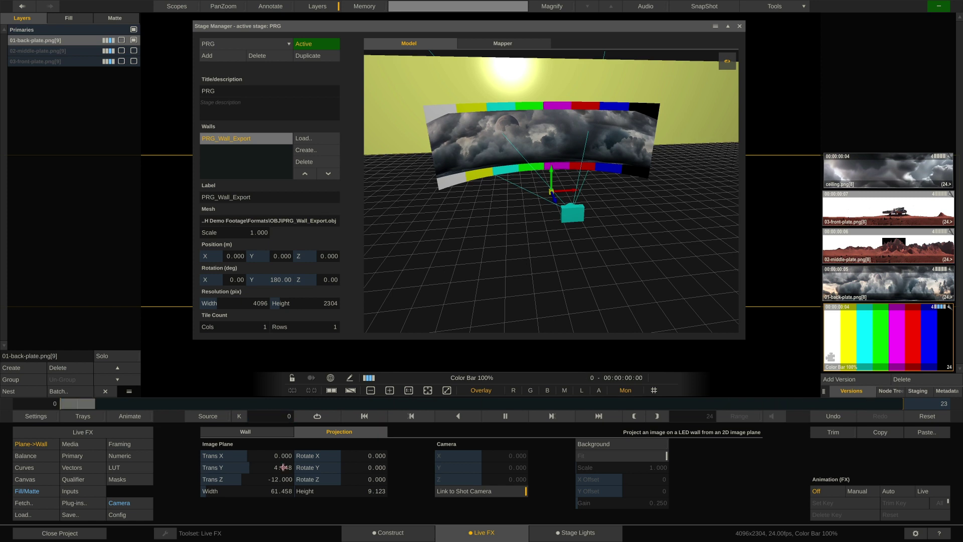
pyautogui.moveTo(481, 209); pyautogui.dragTo(519, 190)
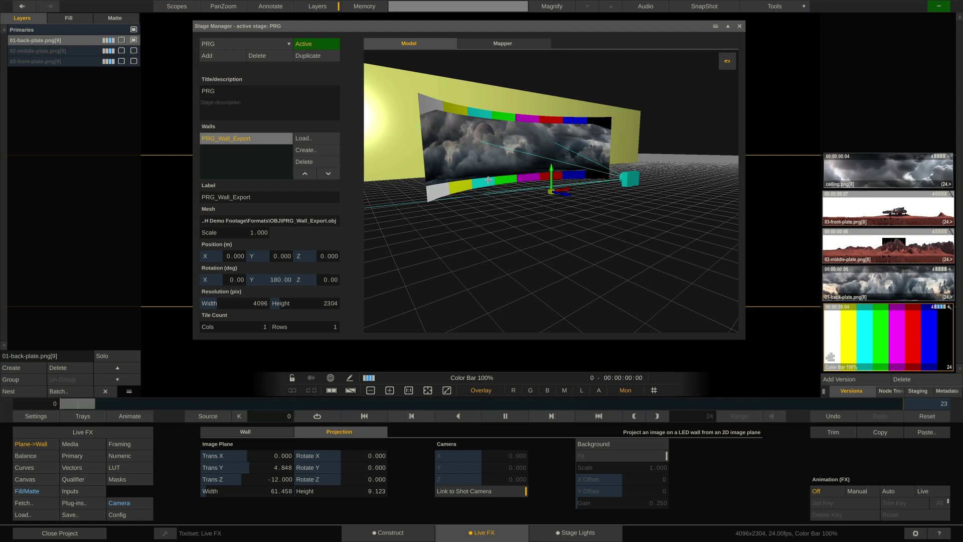
pyautogui.moveTo(539, 180); pyautogui.dragTo(518, 197)
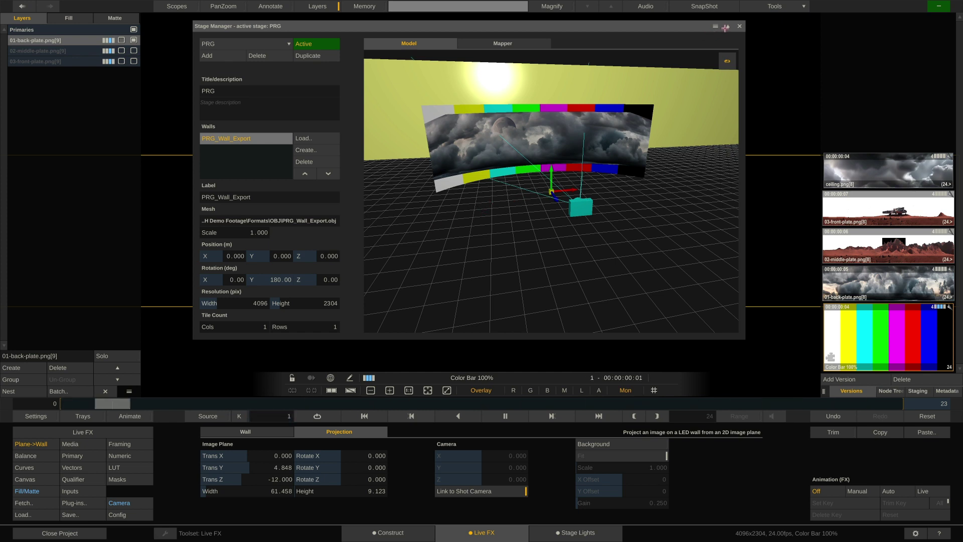
# Scale the back plate layer's canvas to about 142 in X and Y to cover the whole wall, and check it in the stage model.
pyautogui.click(728, 26)
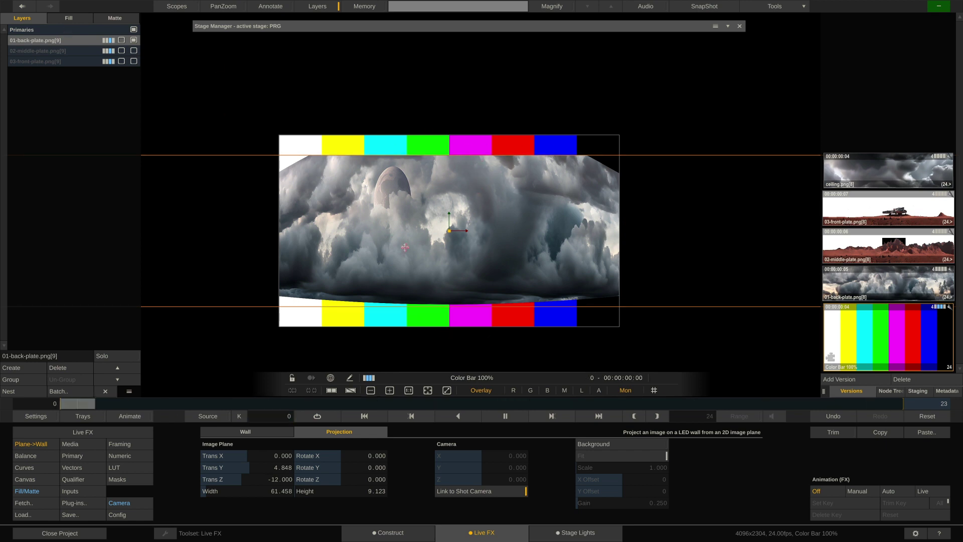
pyautogui.click(26, 480)
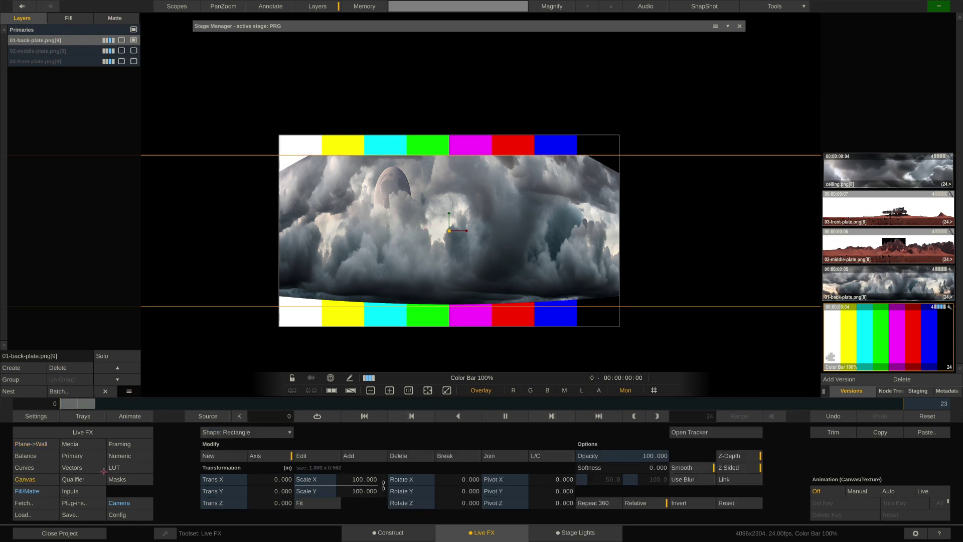
pyautogui.moveTo(367, 479)
pyautogui.mouseDown()
pyautogui.moveTo(371, 469)
pyautogui.moveTo(356, 475)
pyautogui.mouseUp()
pyautogui.click(728, 25)
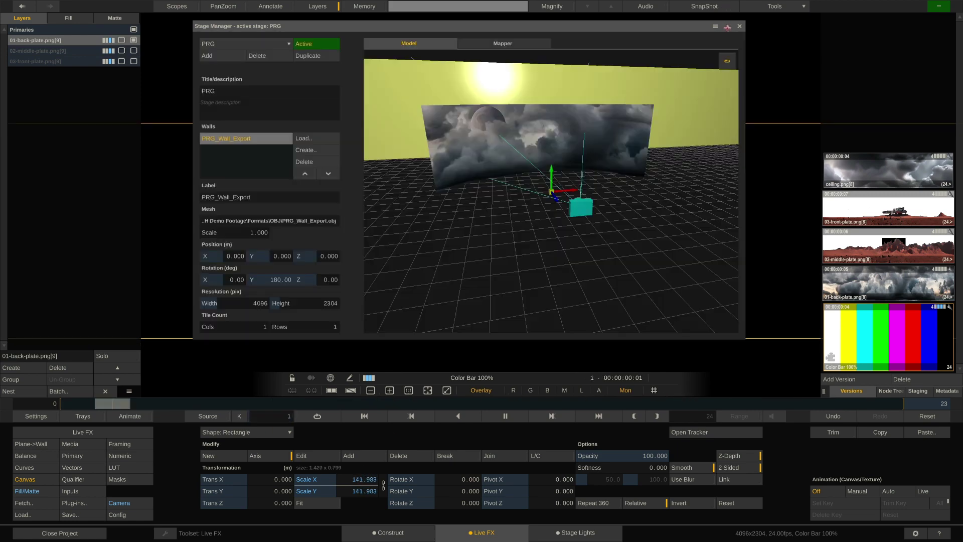
pyautogui.moveTo(503, 241); pyautogui.dragTo(523, 216)
# Try shifting the back plate's canvas vertically and reset its Trans Y to 0.
pyautogui.moveTo(281, 492); pyautogui.dragTo(283, 494)
pyautogui.click(273, 502)
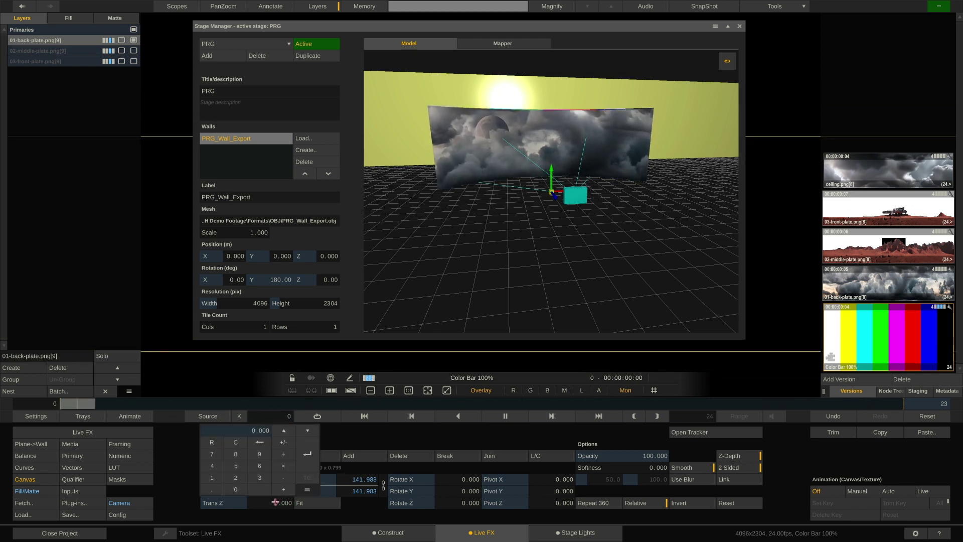
pyautogui.moveTo(274, 488); pyautogui.dragTo(275, 491)
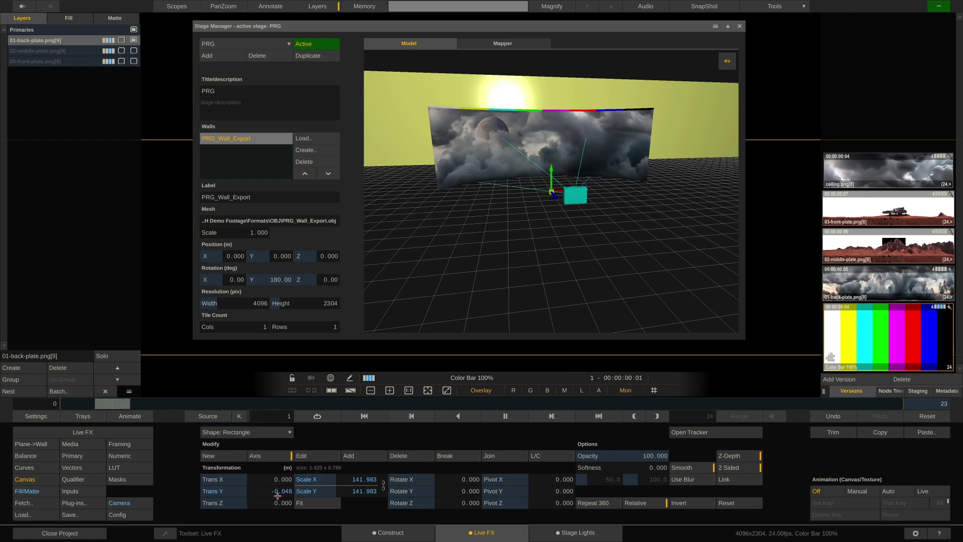
pyautogui.click(281, 493)
pyautogui.write('0')
pyautogui.press('Return')
# Lower the back plate's Plane->Wall image plane to a Trans Y of about 4.224.
pyautogui.click(31, 444)
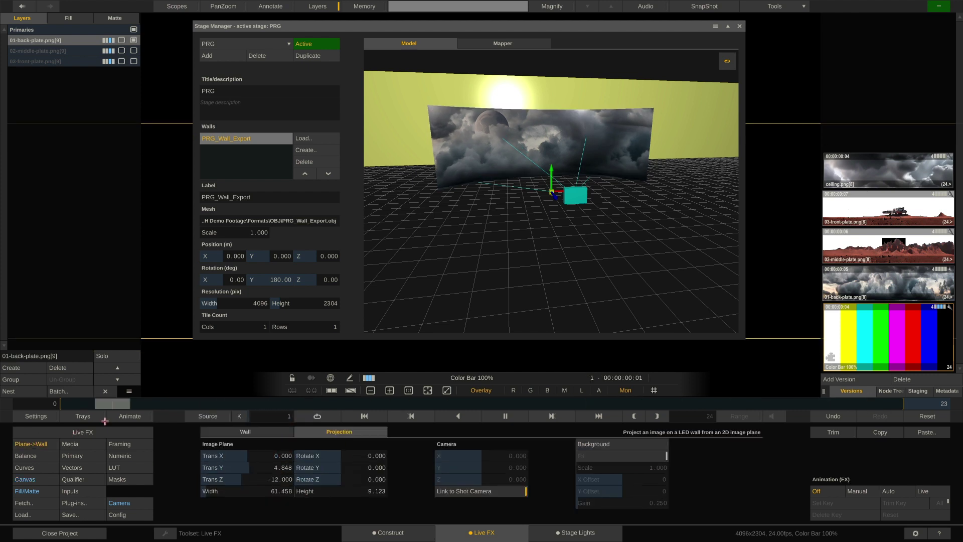
pyautogui.moveTo(281, 468)
pyautogui.mouseDown()
pyautogui.moveTo(282, 479)
pyautogui.moveTo(284, 471)
pyautogui.mouseUp()
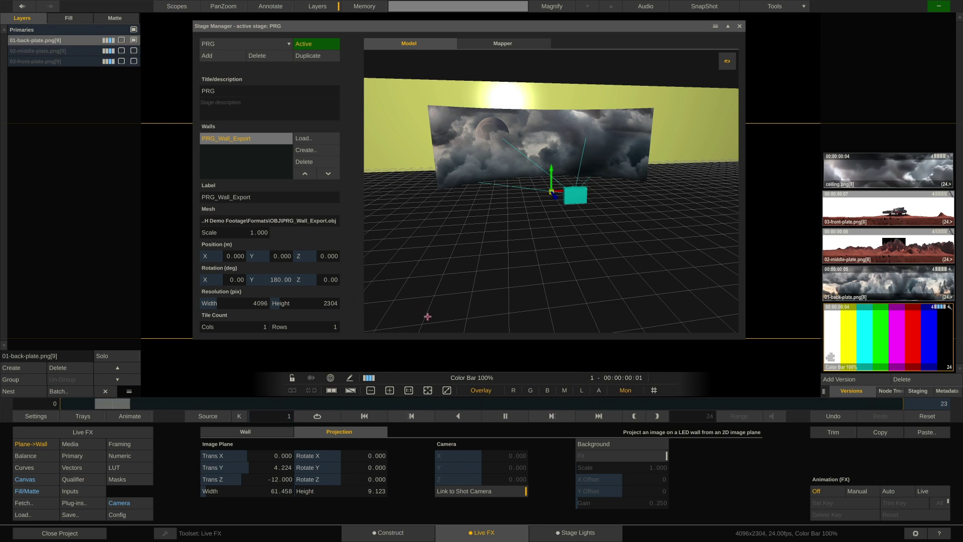
# Enable the 02-middle-plate layer and apply the Plane->Wall plug-in to it, linked to the Stage Manager wall and the shot camera.
pyautogui.click(122, 52)
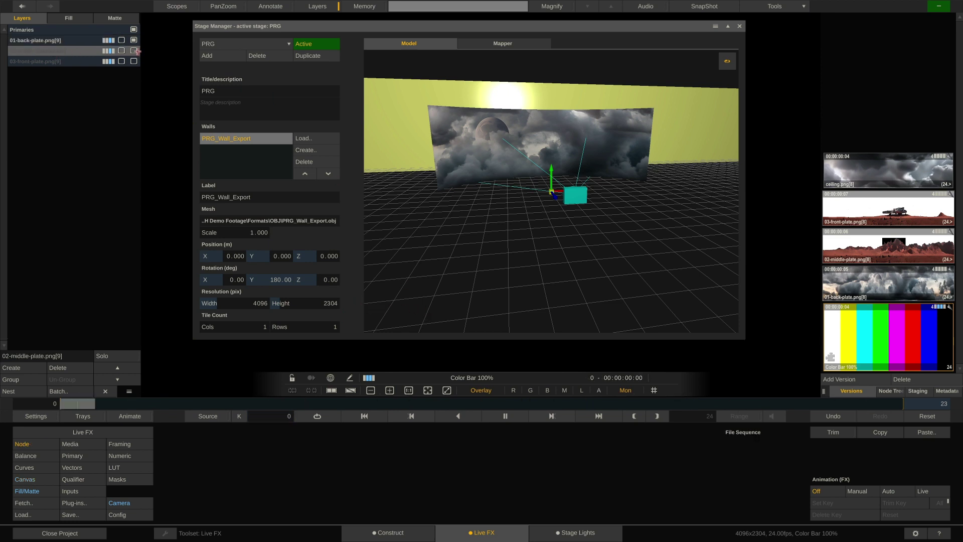
pyautogui.click(134, 51)
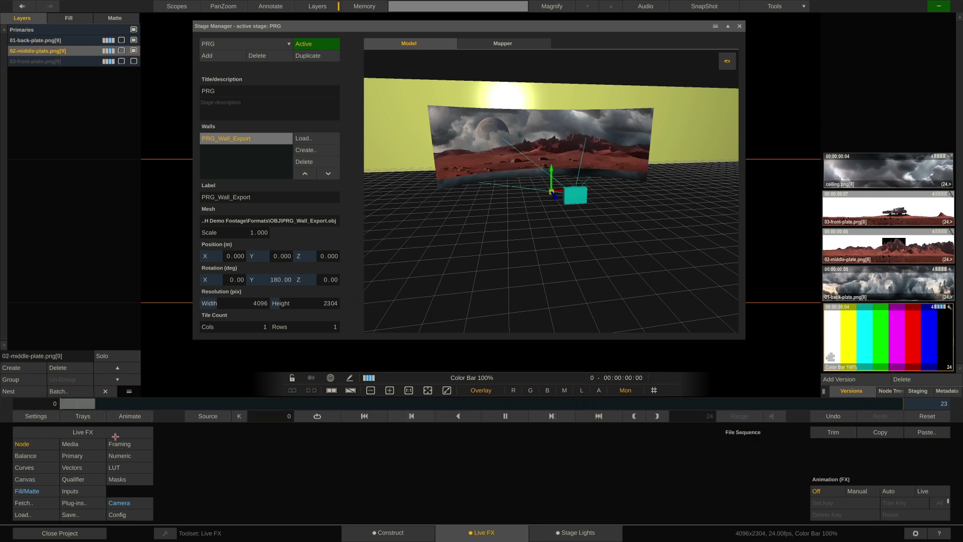
pyautogui.click(89, 504)
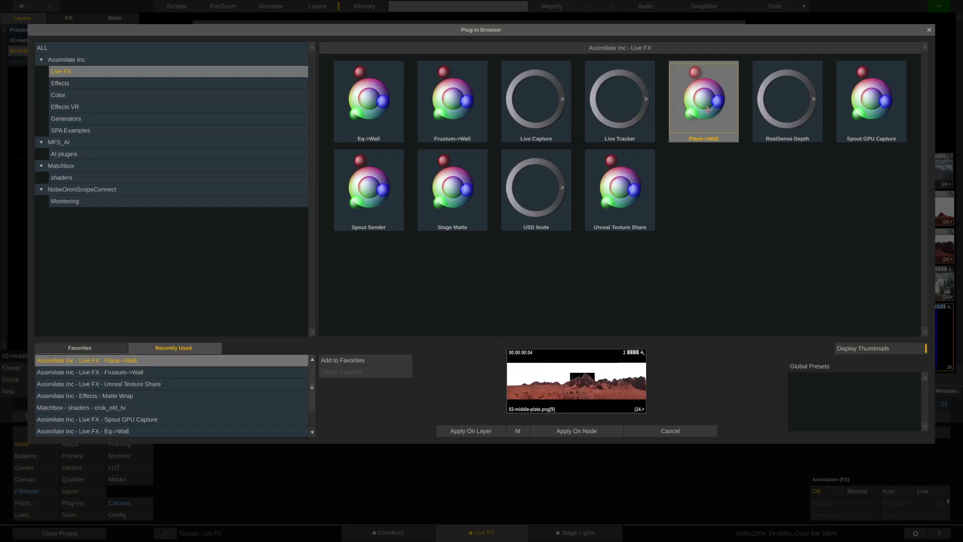
pyautogui.click(461, 431)
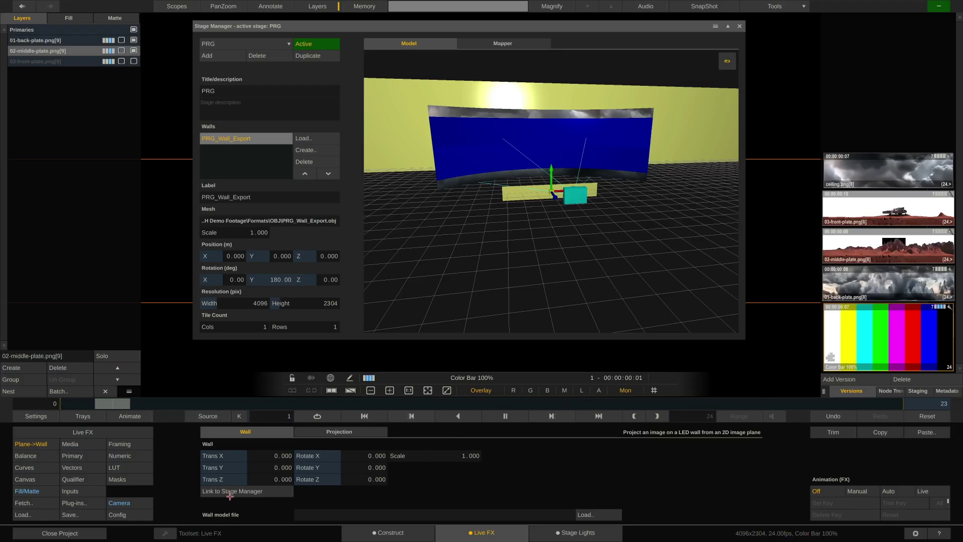
pyautogui.click(339, 431)
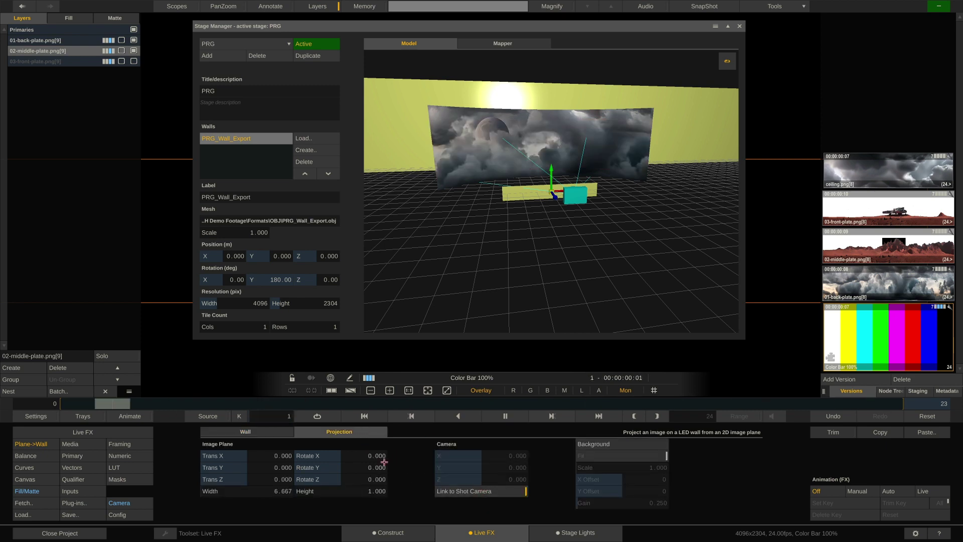
# Set the middle plate's image plane Trans Z to -8, enlarge it to about 29.943 by 4.492 and raise Trans Y to about 2.688.
pyautogui.moveTo(287, 479); pyautogui.dragTo(296, 508)
pyautogui.click(277, 481)
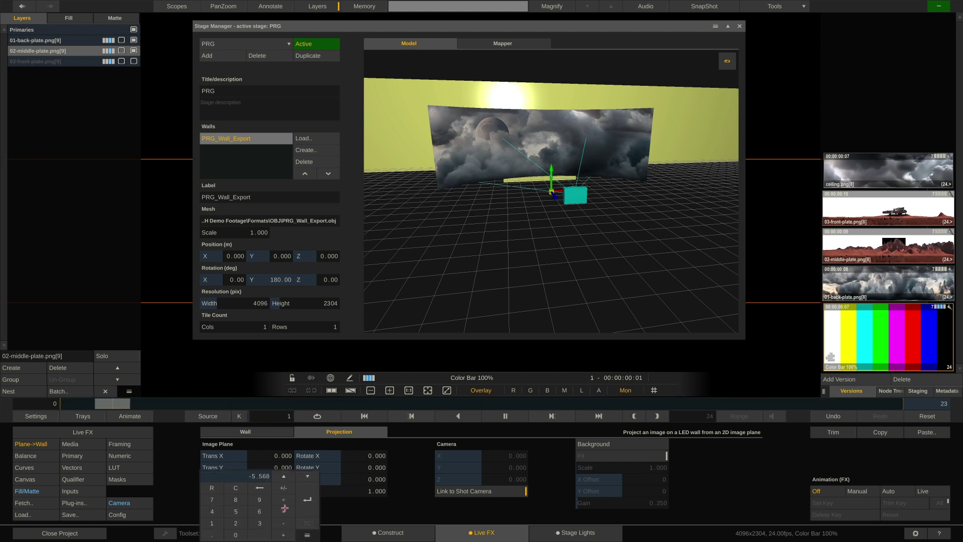
pyautogui.click(285, 489)
pyautogui.click(308, 499)
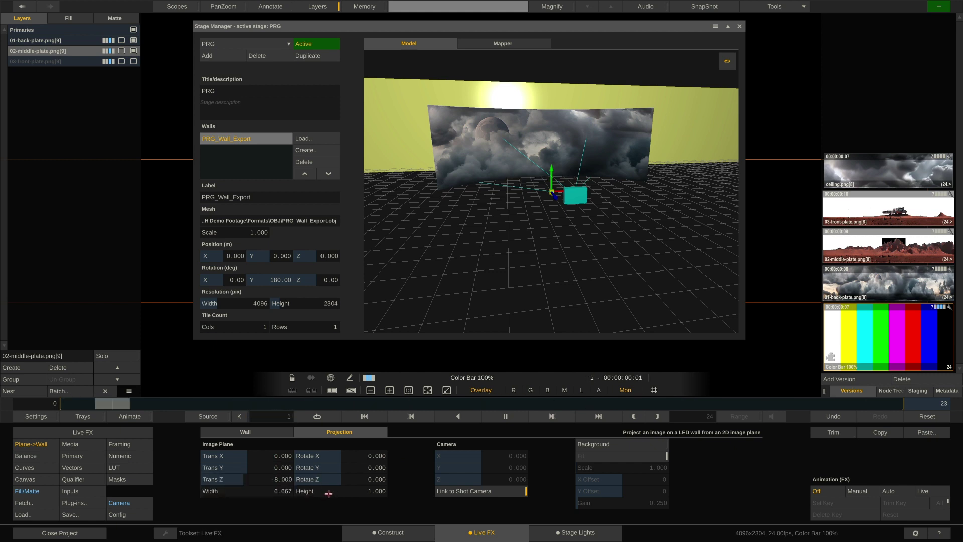
pyautogui.moveTo(280, 486); pyautogui.dragTo(290, 454)
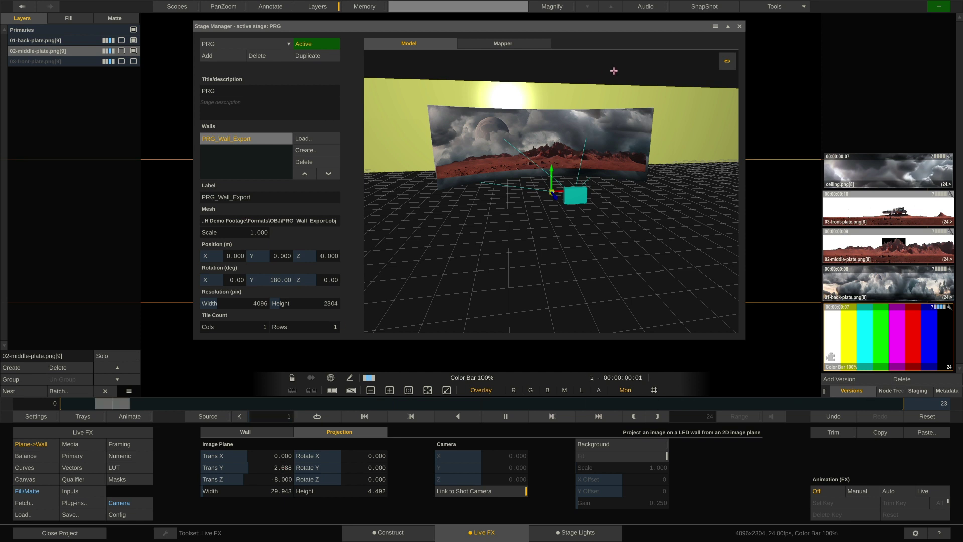
# Scale the middle plate's canvas to about 145.6 in X and Y and raise its image plane's Trans Y to about 2.881.
pyautogui.click(728, 26)
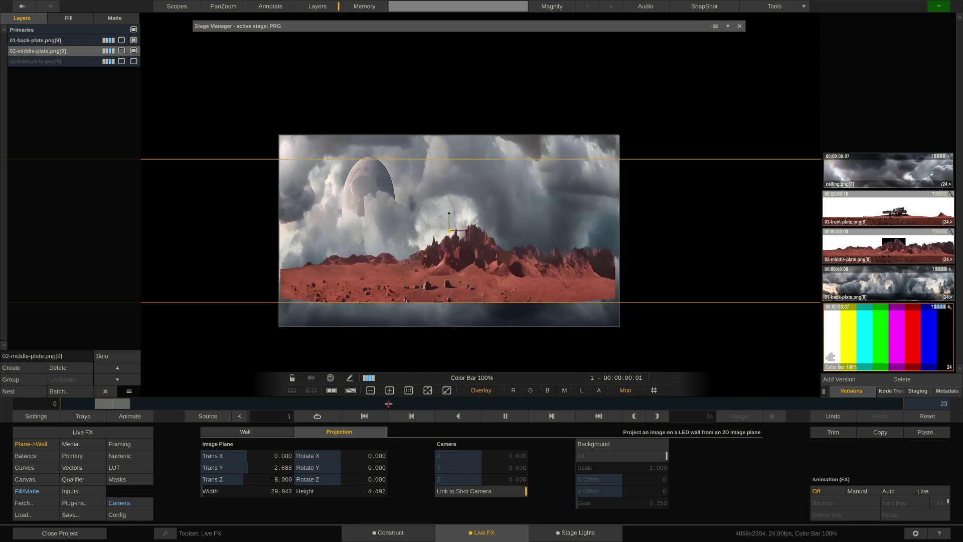
pyautogui.click(45, 477)
pyautogui.moveTo(369, 477); pyautogui.dragTo(374, 467)
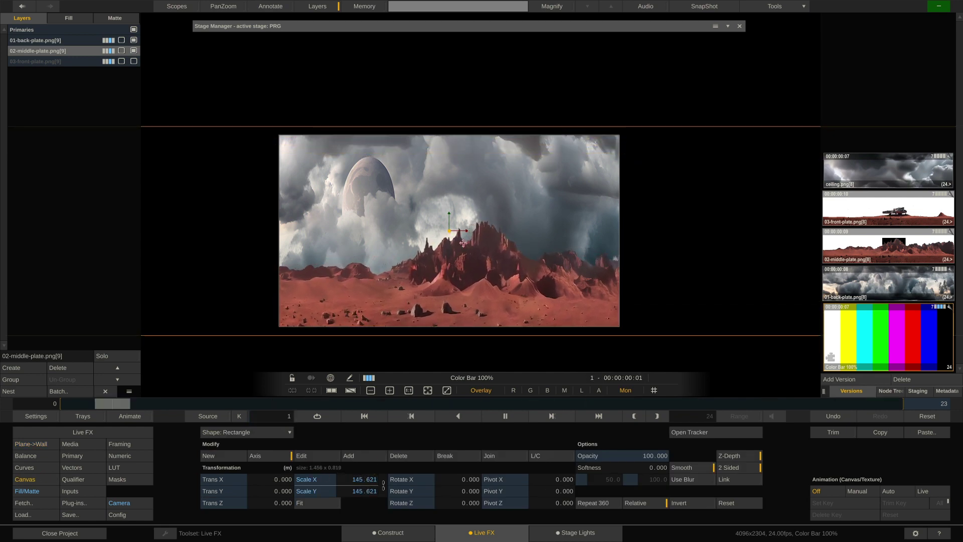
pyautogui.click(730, 26)
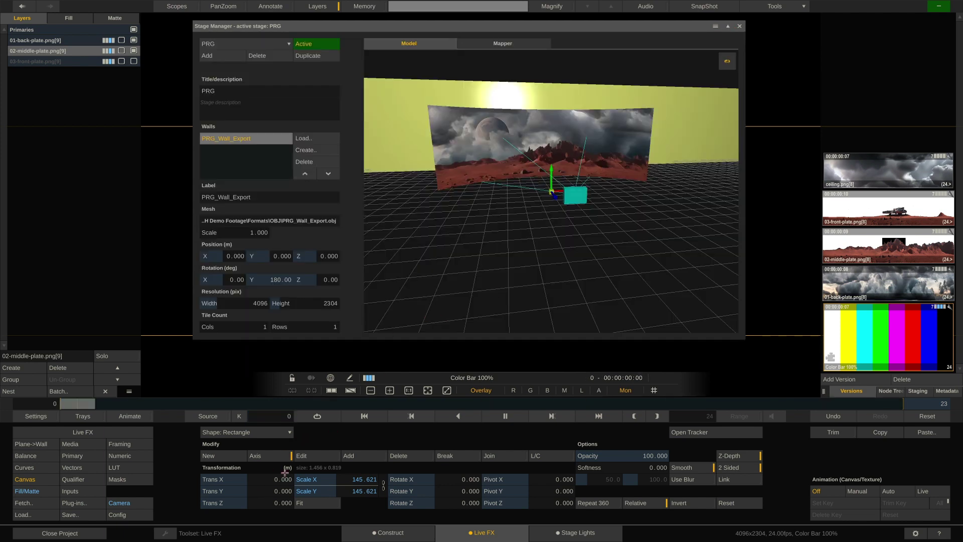
pyautogui.click(48, 447)
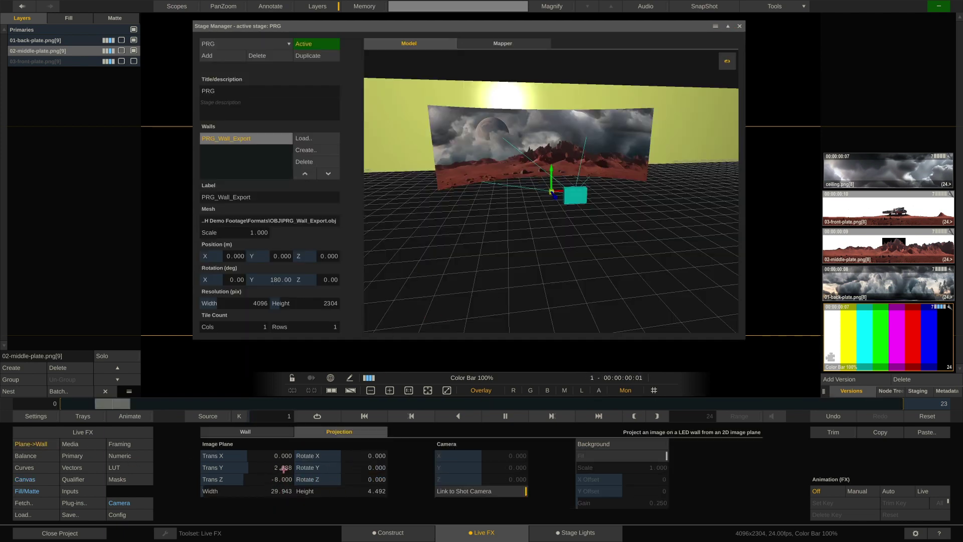
pyautogui.moveTo(282, 467); pyautogui.dragTo(287, 466)
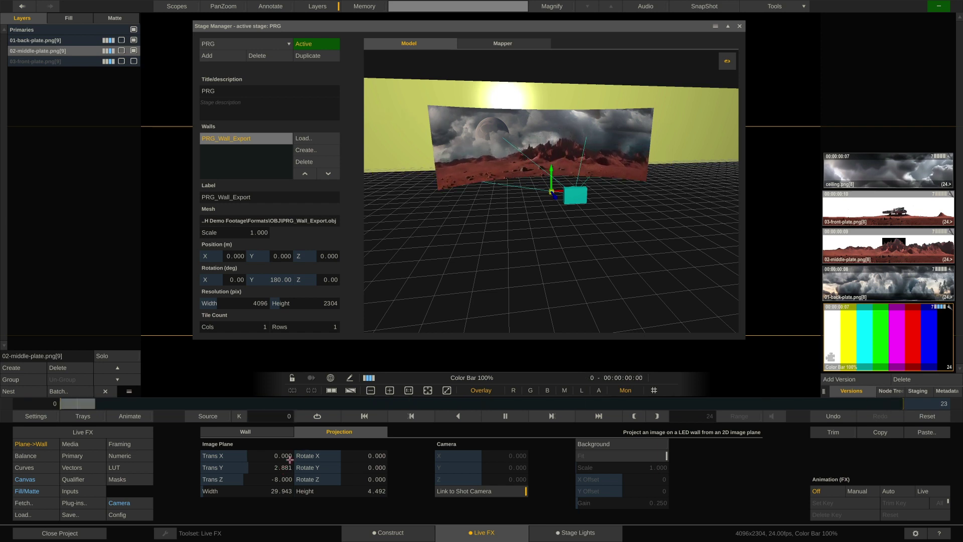
# Enable the 03-front-plate layer and apply the Plane->Wall plug-in to it, linked to the PRG_Wall_Export wall and the shot camera.
pyautogui.click(115, 64)
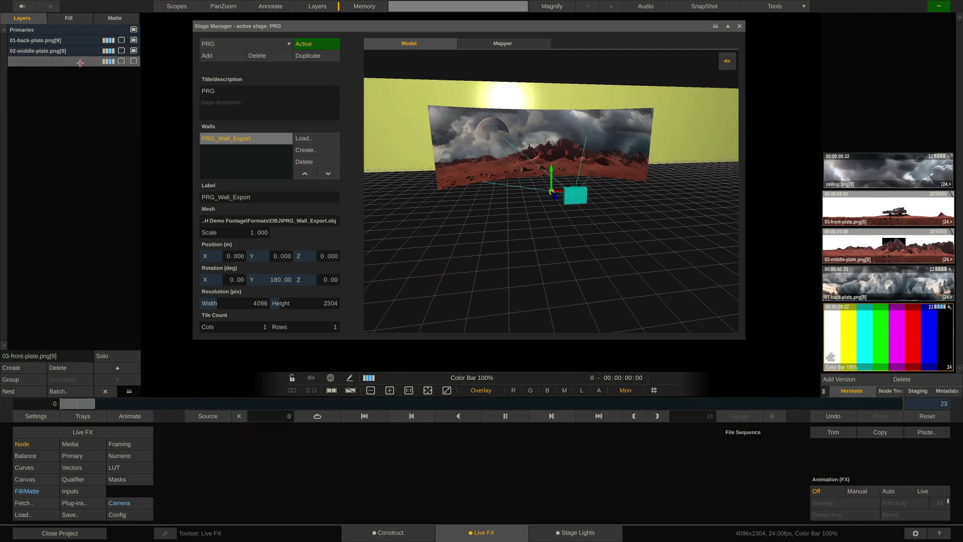
pyautogui.click(133, 61)
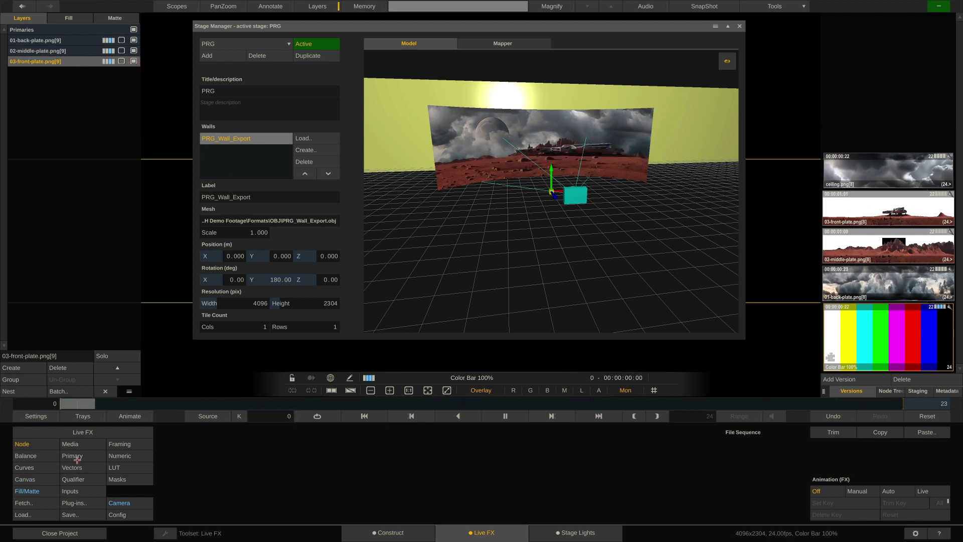
pyautogui.click(88, 502)
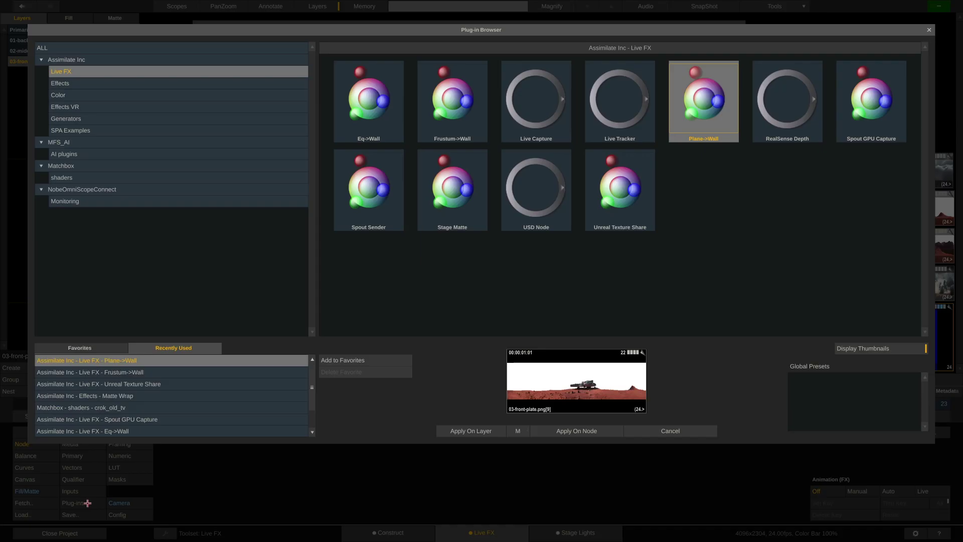
pyautogui.click(451, 432)
pyautogui.click(248, 492)
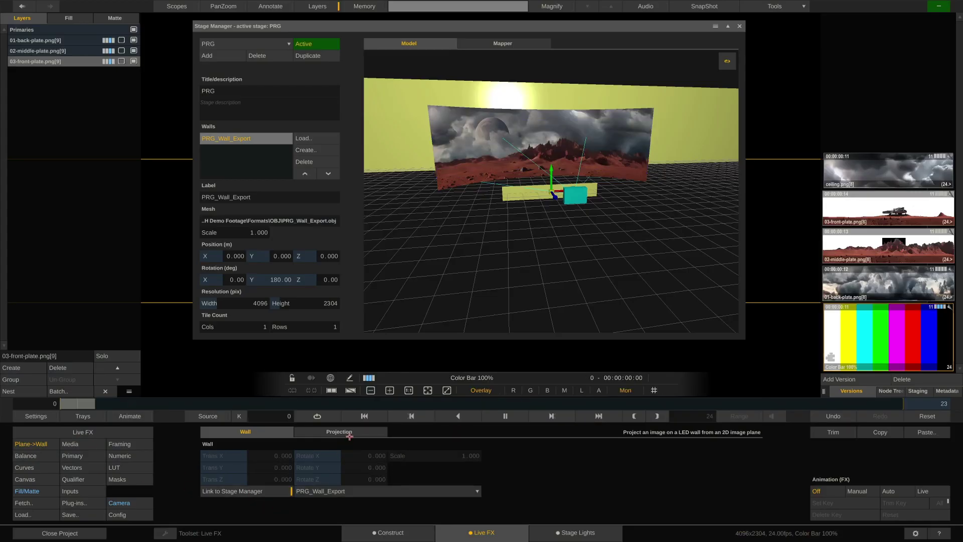
pyautogui.click(339, 432)
pyautogui.click(483, 492)
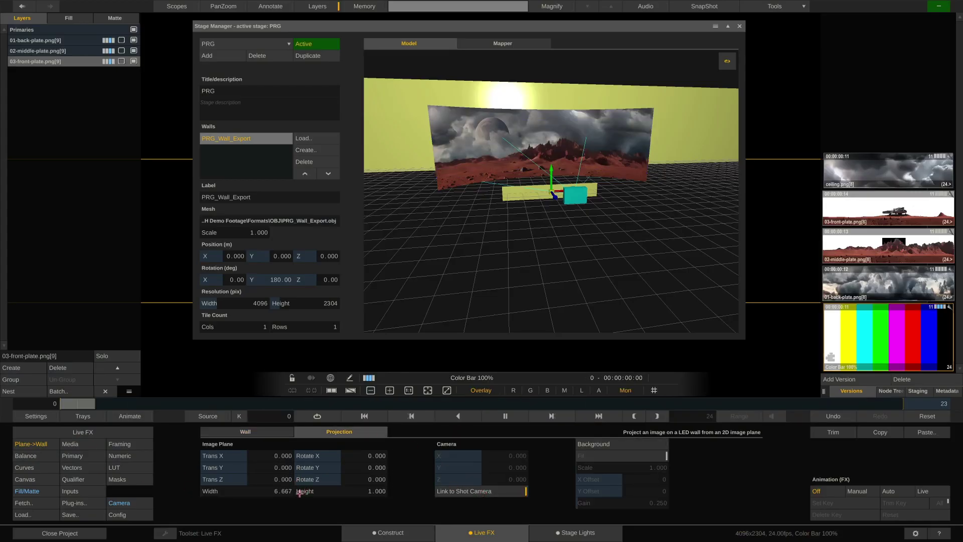
# Set the front plate's image plane Trans Z to -4, then push it behind the wall to about -4.719.
pyautogui.click(281, 480)
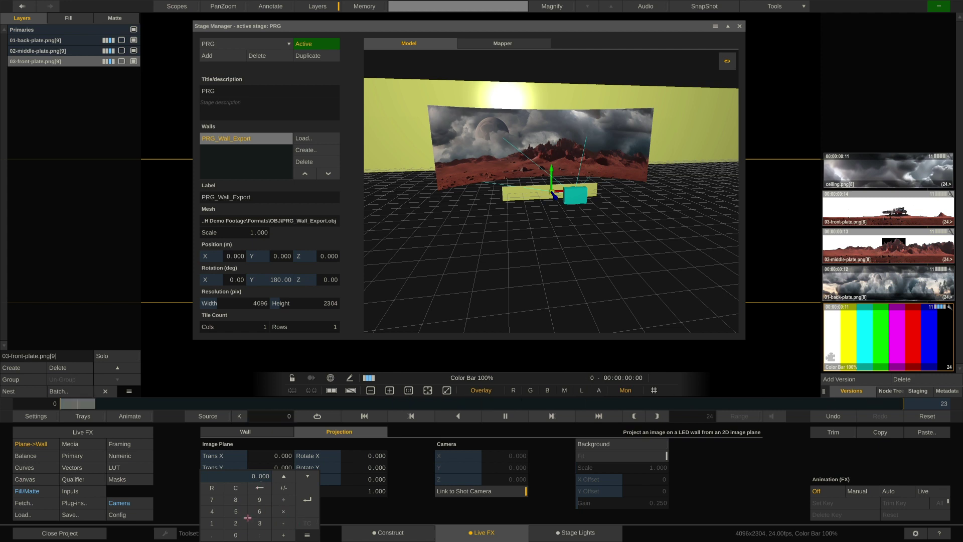
pyautogui.click(213, 512)
pyautogui.click(283, 488)
pyautogui.click(311, 502)
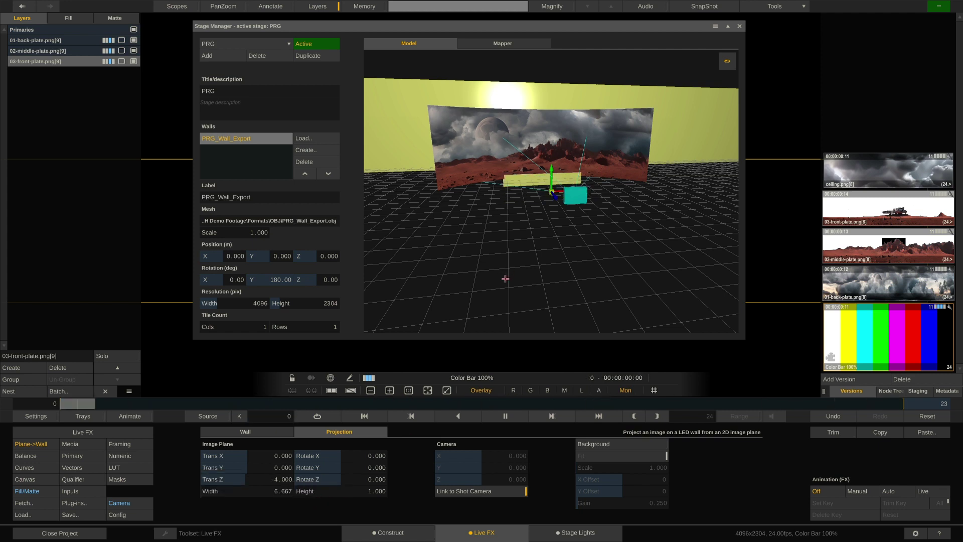
pyautogui.moveTo(505, 278); pyautogui.dragTo(537, 321)
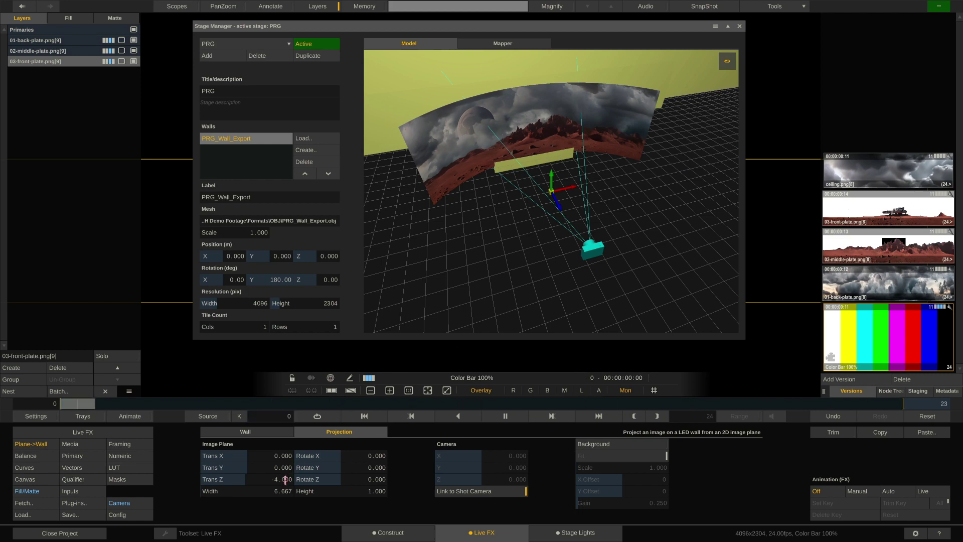
pyautogui.moveTo(287, 480); pyautogui.dragTo(287, 484)
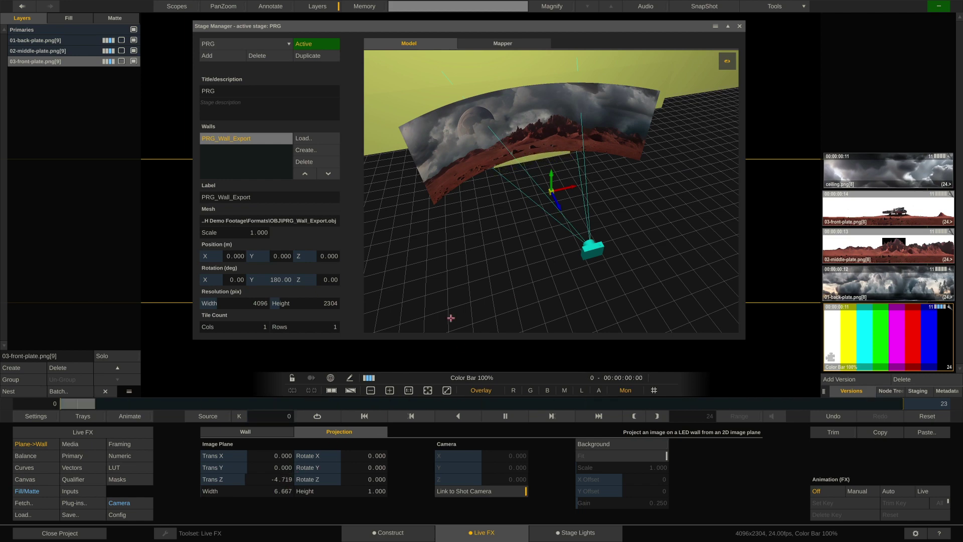
# Enlarge the front plate's image plane to about 32.829 wide by 4.924 high and raise its Trans Y to about 2.209.
pyautogui.moveTo(488, 271); pyautogui.dragTo(465, 227)
pyautogui.moveTo(275, 492); pyautogui.dragTo(284, 455)
pyautogui.moveTo(505, 247); pyautogui.dragTo(484, 227)
pyautogui.scroll(3, 520, 162)
pyautogui.moveTo(520, 161); pyautogui.dragTo(520, 180)
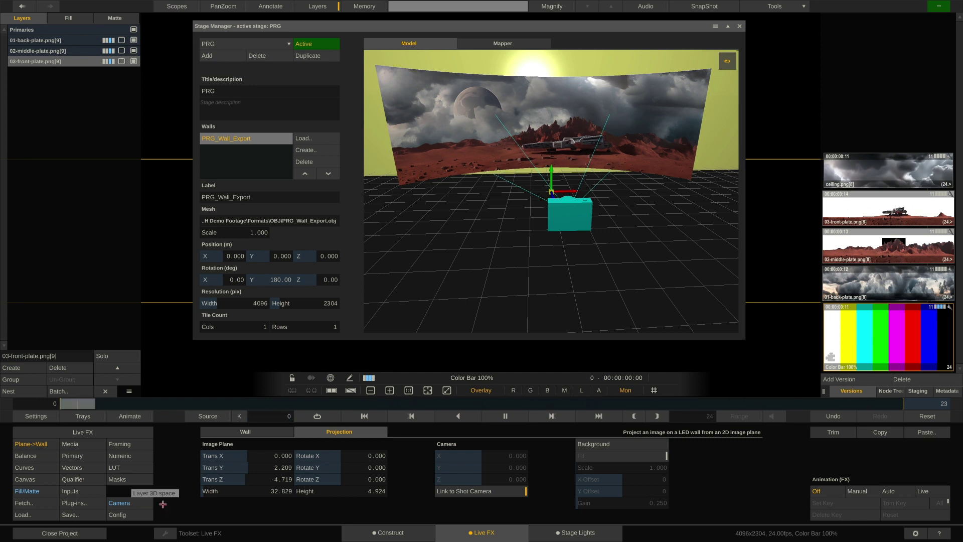
# Open the camera's live links and switch the X Position and Y Position channels to Factor mode.
pyautogui.click(129, 503)
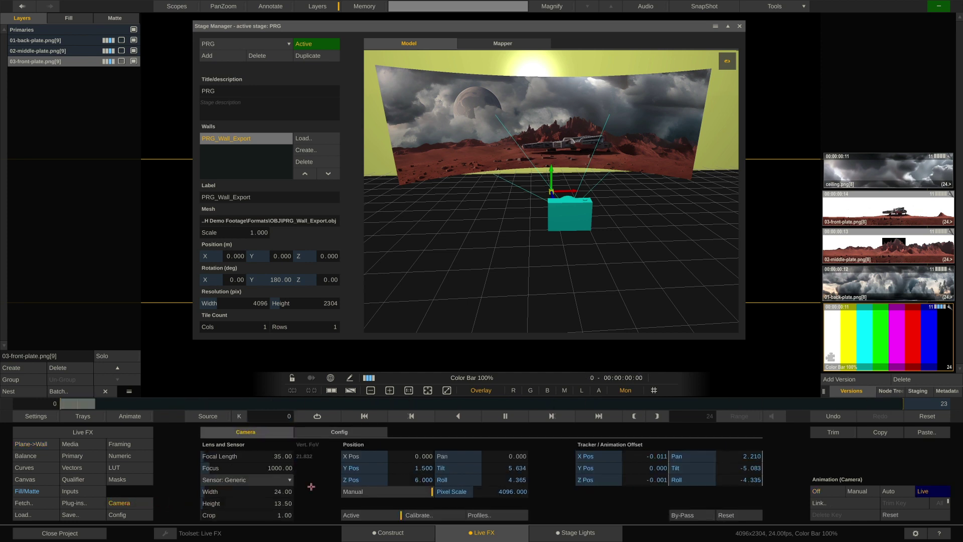
pyautogui.click(826, 502)
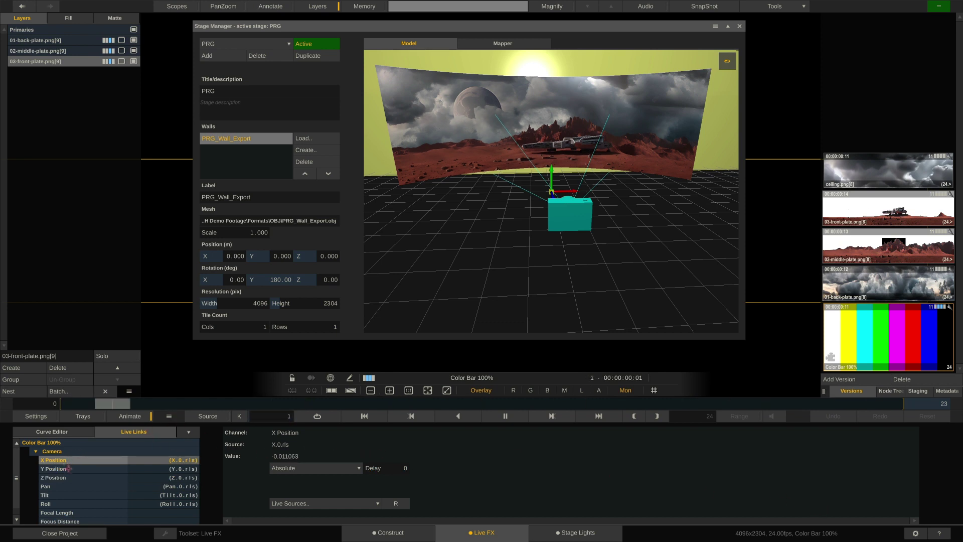
pyautogui.keyDown('ctrl'); pyautogui.click(91, 468); pyautogui.keyUp('ctrl')
pyautogui.click(315, 468)
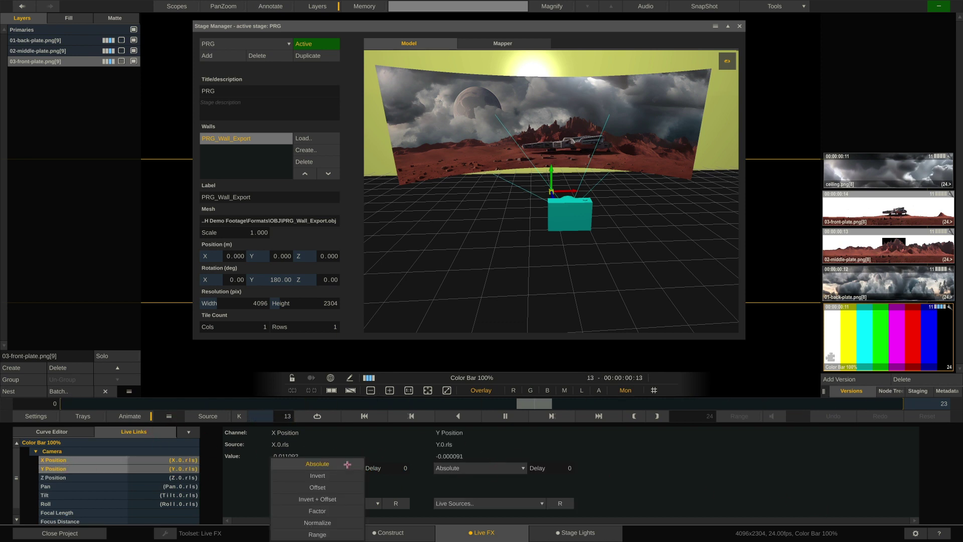
pyautogui.click(317, 510)
pyautogui.click(471, 467)
pyautogui.click(482, 511)
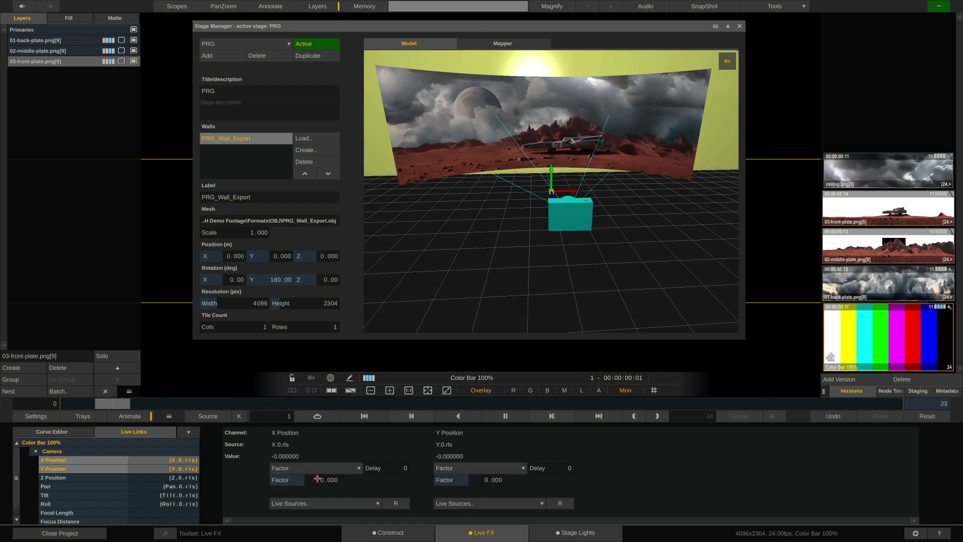
# Set the factor of the camera's X Position and Y Position live links to 5 and return to the camera settings.
pyautogui.click(321, 480)
pyautogui.click(375, 433)
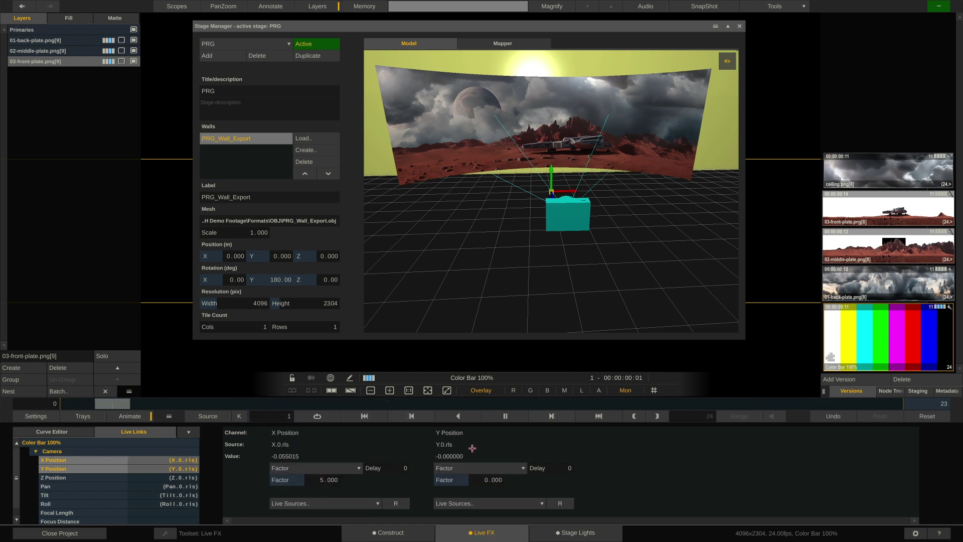
pyautogui.click(486, 480)
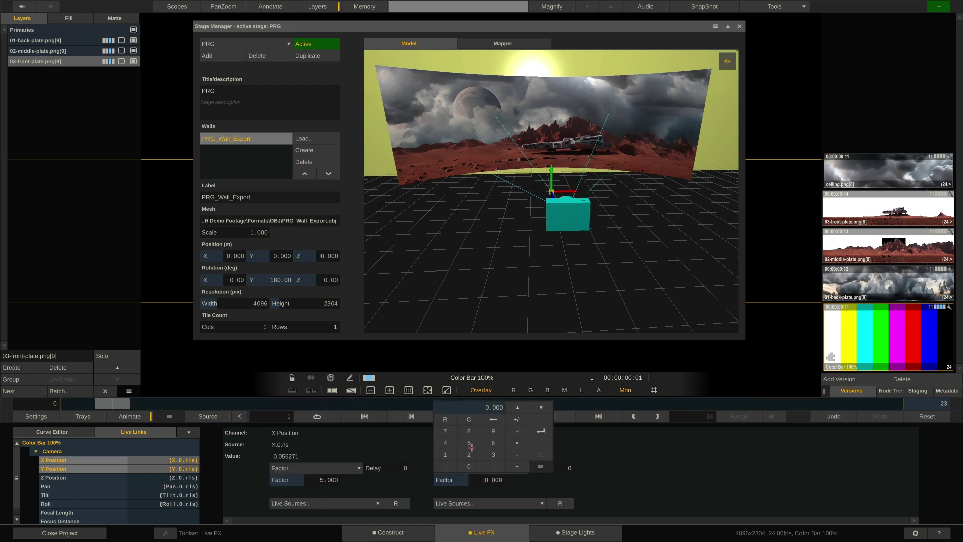
pyautogui.click(541, 433)
pyautogui.click(138, 416)
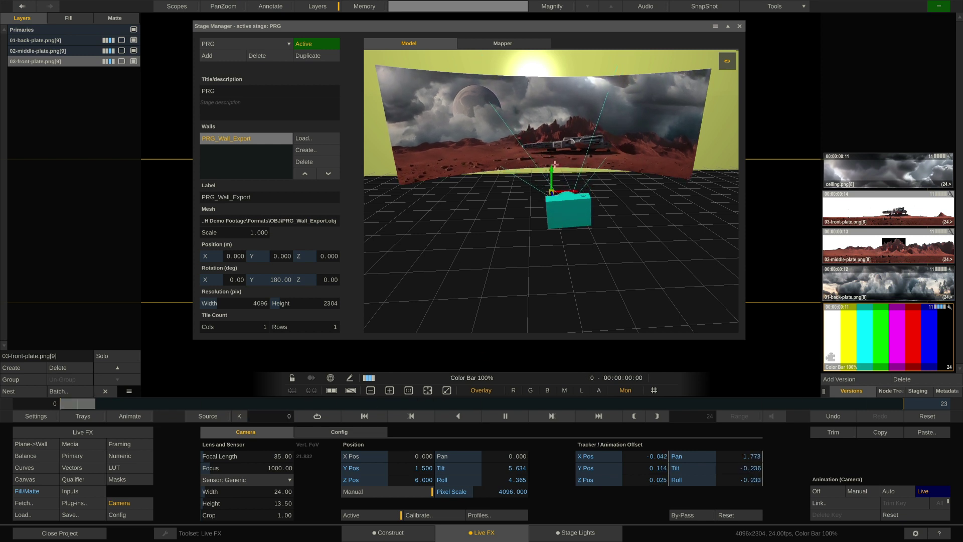
# Scale the front plate layer's canvas to about 140.8 in X and Y while checking the composite in the main view.
pyautogui.click(28, 478)
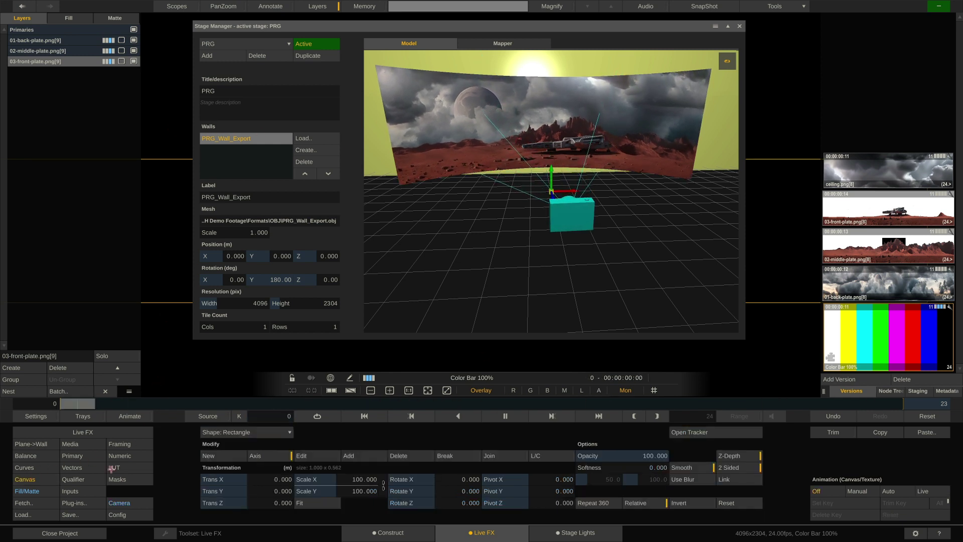
pyautogui.click(728, 27)
pyautogui.moveTo(359, 479); pyautogui.dragTo(364, 478)
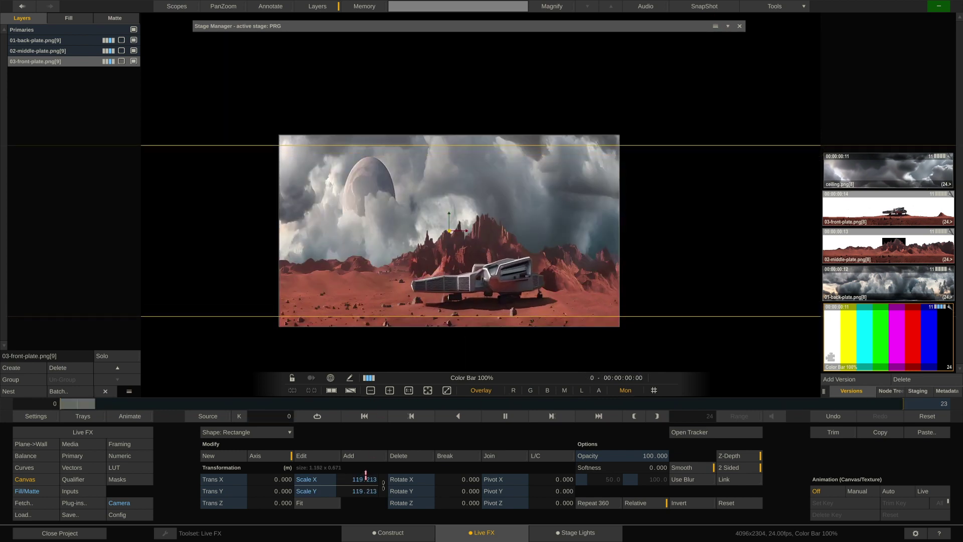
pyautogui.moveTo(366, 474); pyautogui.dragTo(382, 474)
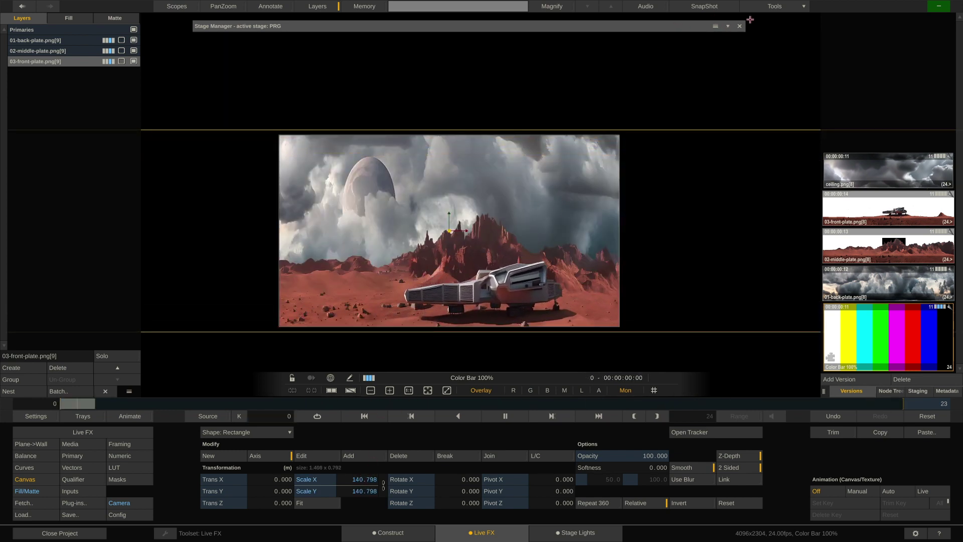
# Expand the Stage Manager and raise the front plate's image plane to a Trans Y of about 2.593 in Plane->Wall.
pyautogui.click(728, 26)
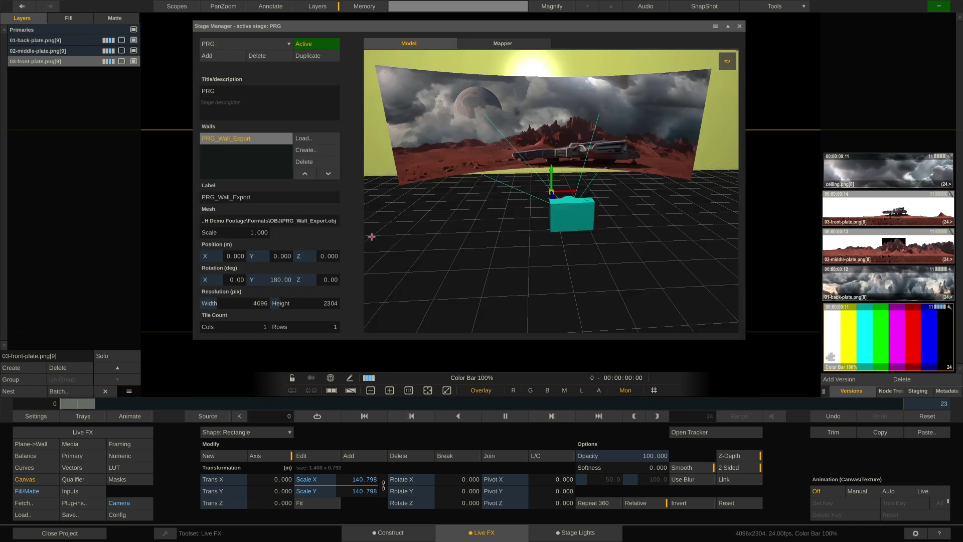
pyautogui.click(40, 445)
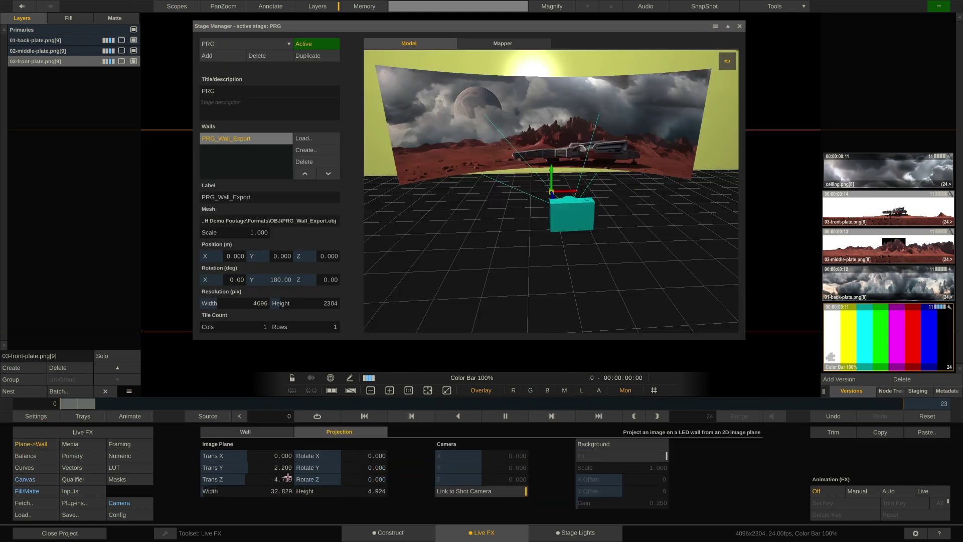
pyautogui.moveTo(281, 468); pyautogui.dragTo(285, 466)
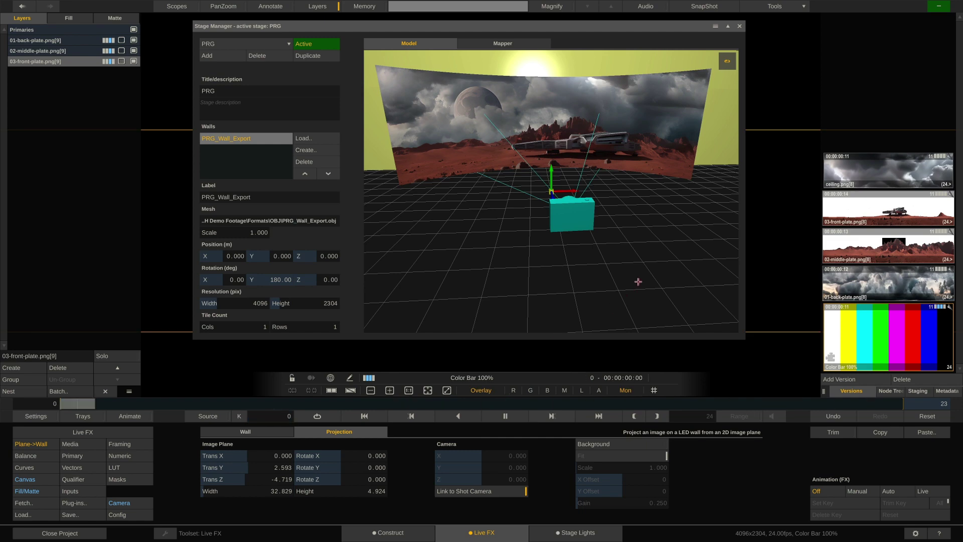
pyautogui.moveTo(496, 200); pyautogui.dragTo(469, 199)
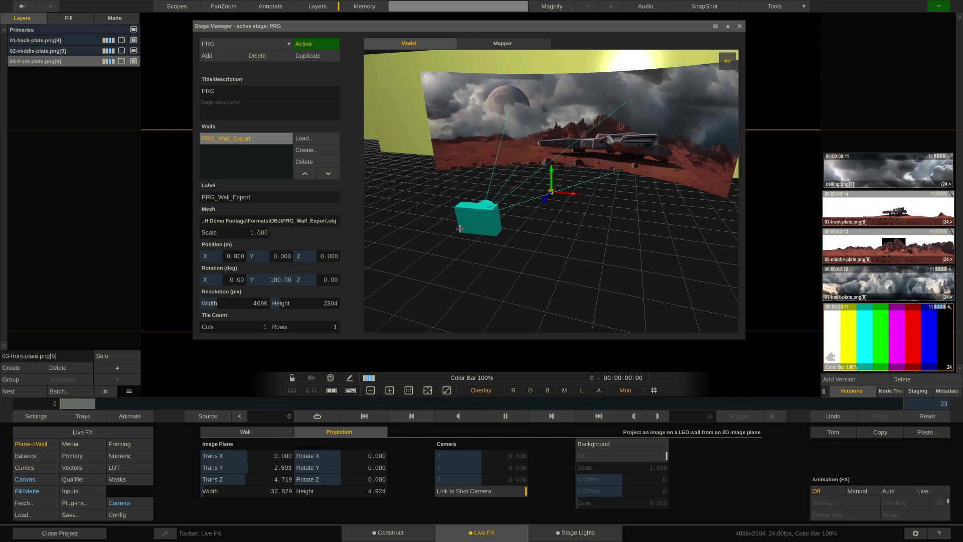
pyautogui.moveTo(285, 467); pyautogui.dragTo(286, 467)
# Lower the middle plate's image plane to a Trans Y of about 2.497.
pyautogui.click(76, 51)
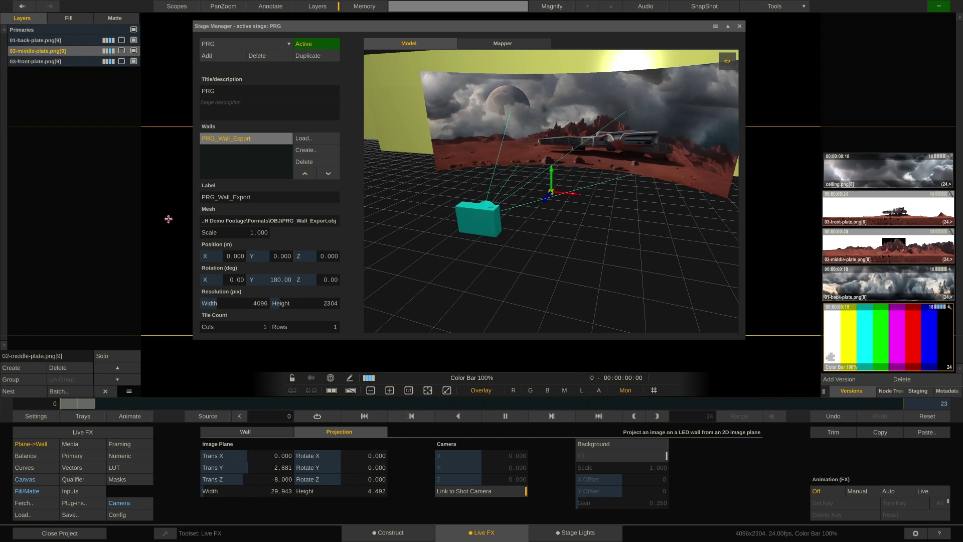
pyautogui.moveTo(282, 468); pyautogui.dragTo(285, 466)
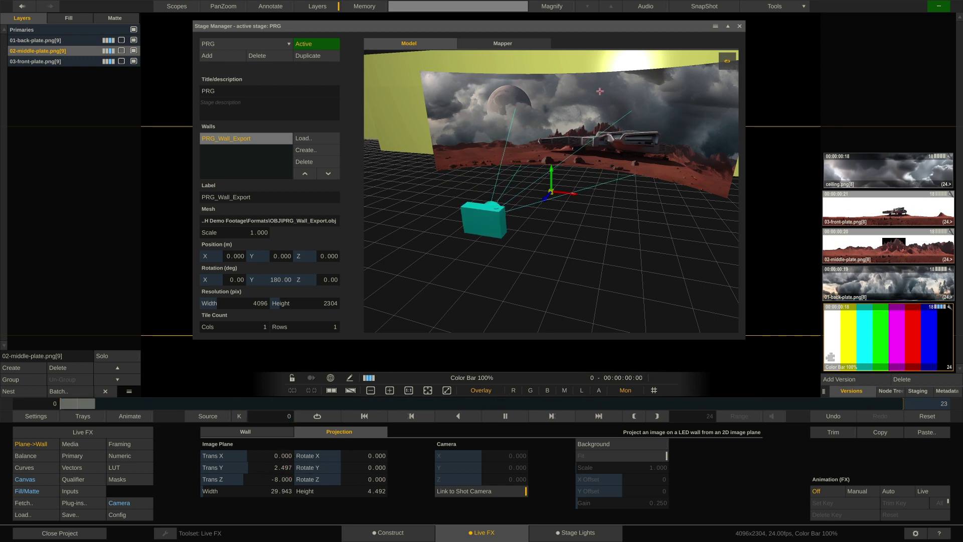
pyautogui.moveTo(584, 159); pyautogui.dragTo(512, 174)
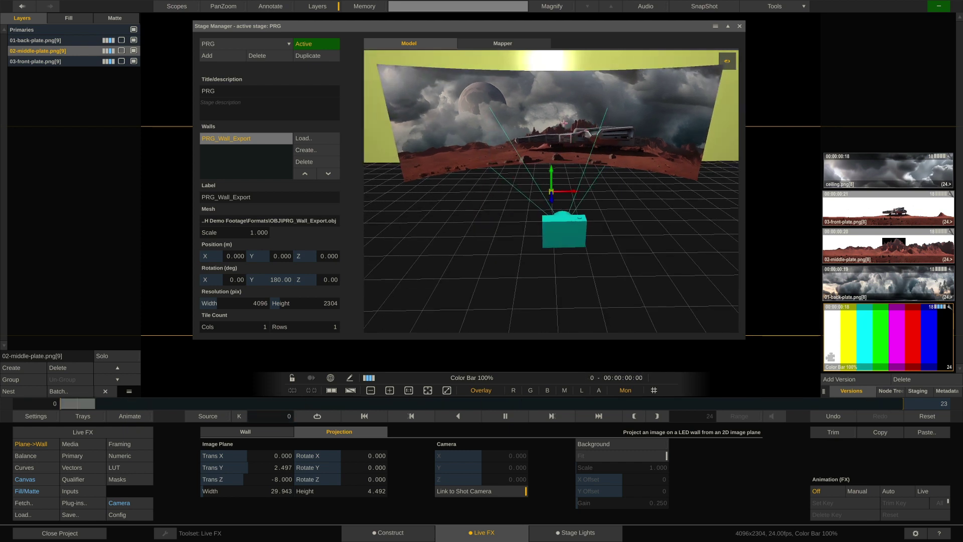
# Shift the back plate's image plane to a Trans X of about 5.424 and tint its gamma toward blue.
pyautogui.click(73, 40)
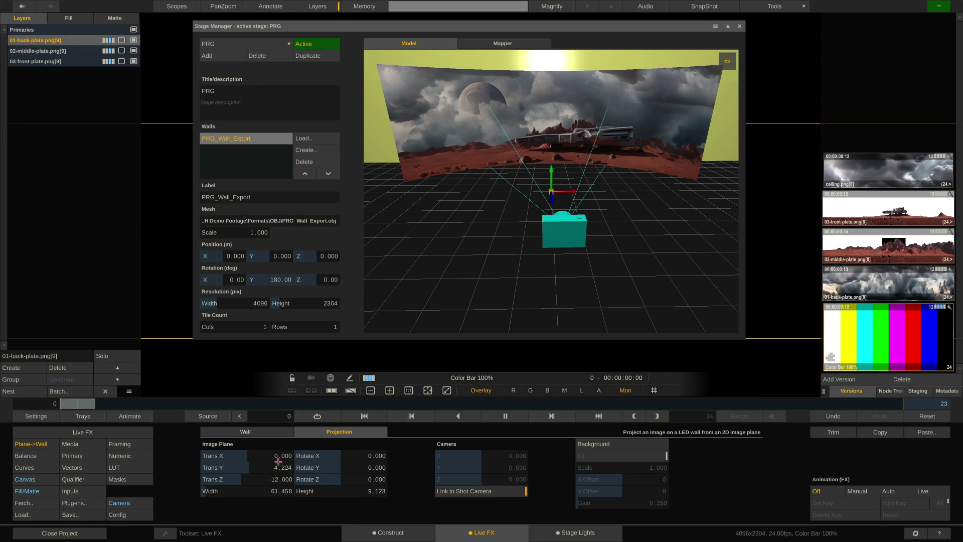
pyautogui.moveTo(279, 456); pyautogui.dragTo(286, 425)
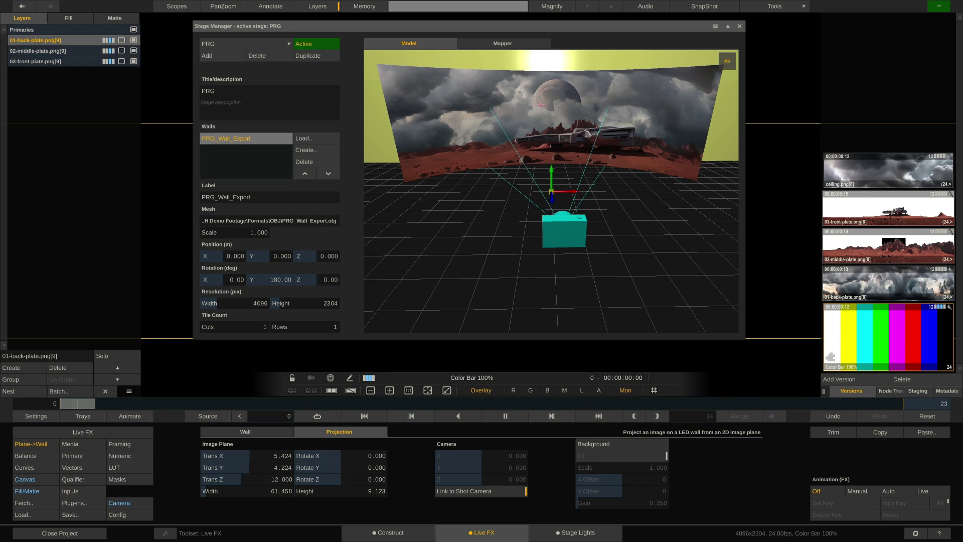
pyautogui.click(81, 456)
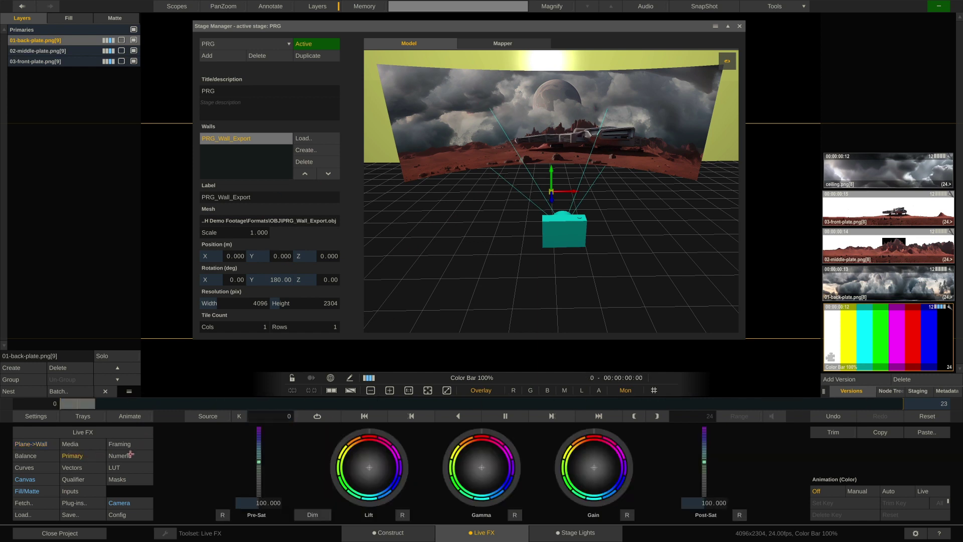
pyautogui.moveTo(470, 452); pyautogui.dragTo(472, 455)
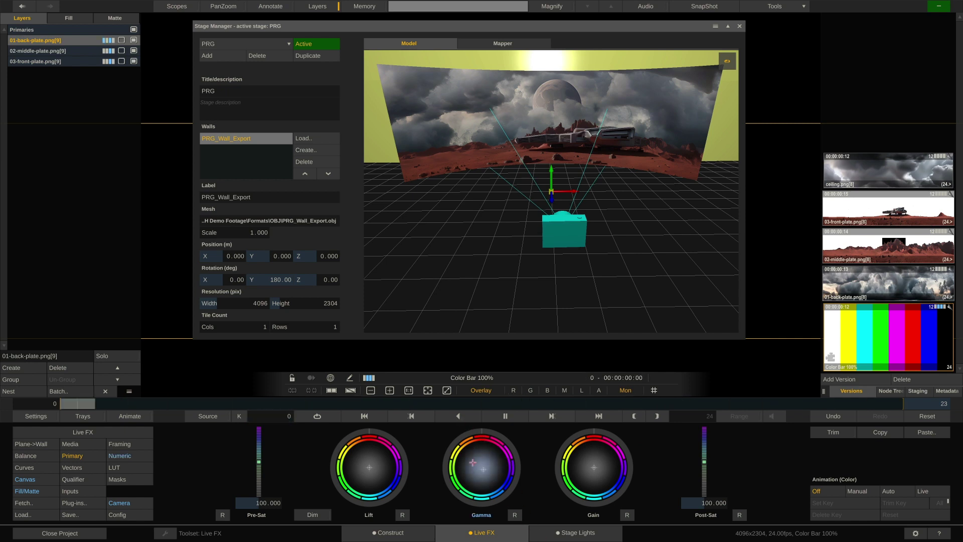
pyautogui.click(508, 416)
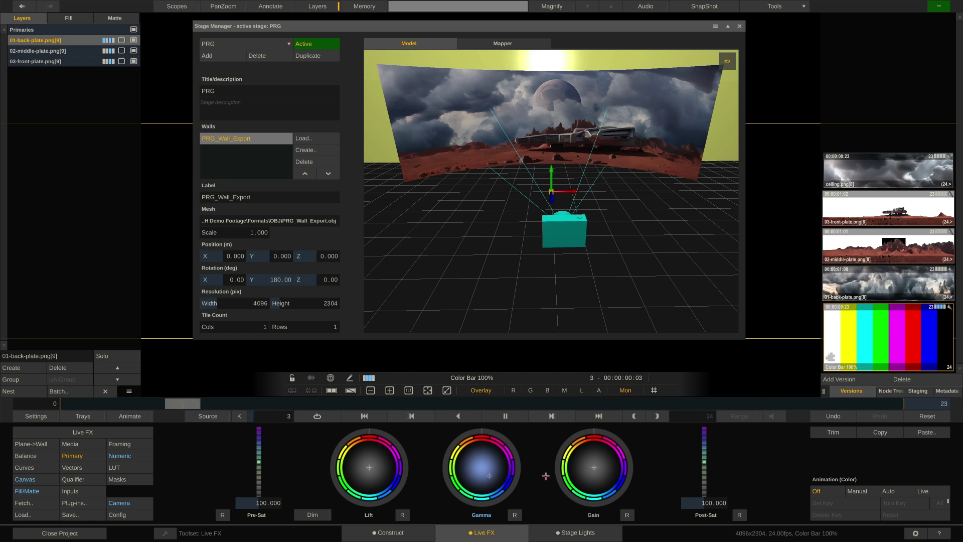
# Raise the middle plate's master gamma slightly and fine-tune its gamma colour balance.
pyautogui.click(86, 51)
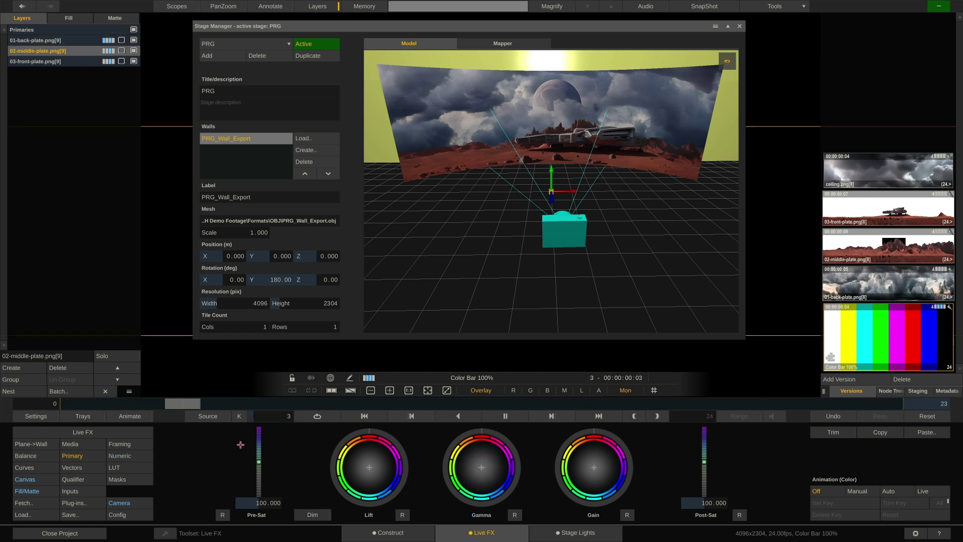
pyautogui.click(129, 456)
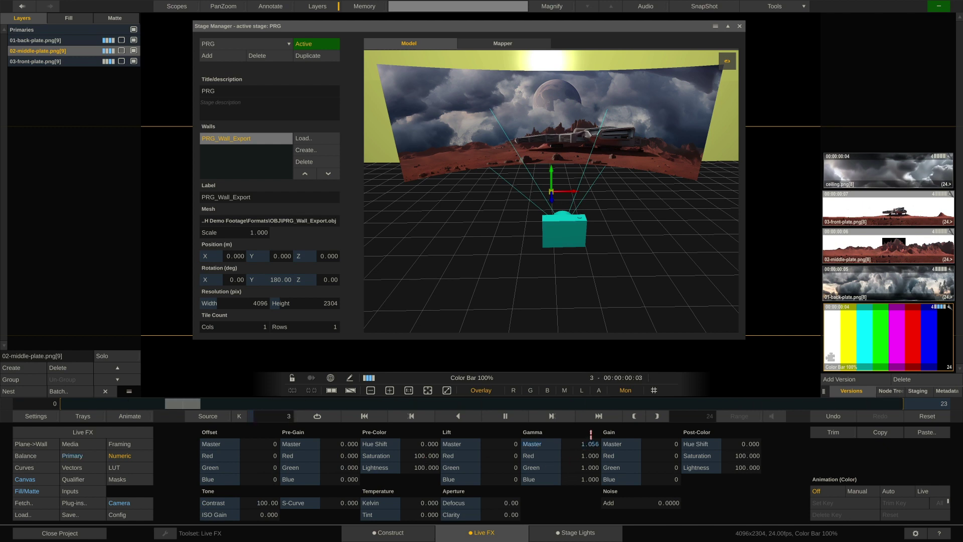
pyautogui.moveTo(591, 399); pyautogui.dragTo(592, 418)
pyautogui.click(92, 457)
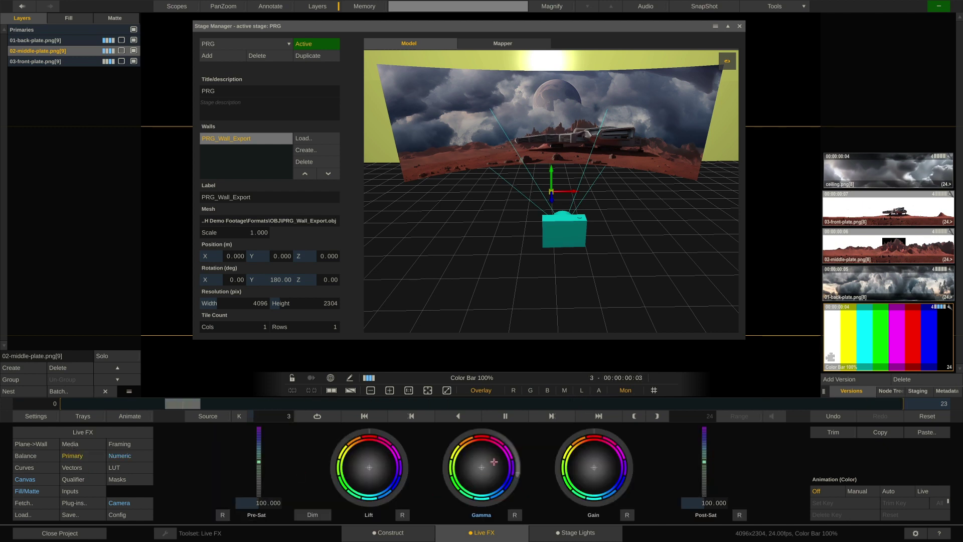
pyautogui.moveTo(486, 462); pyautogui.dragTo(339, 204)
# Tint the front plate's gamma toward a warm orange.
pyautogui.click(77, 62)
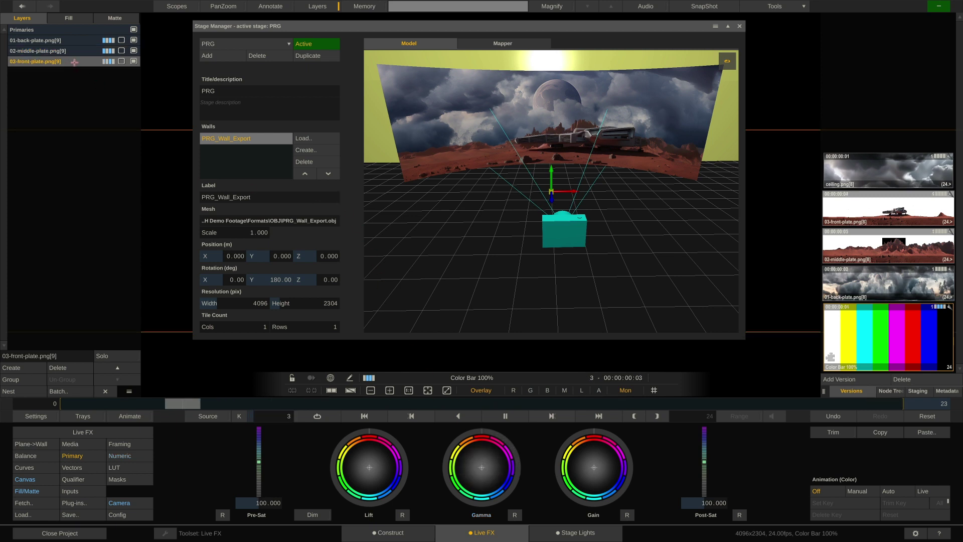
pyautogui.moveTo(463, 475); pyautogui.dragTo(482, 436)
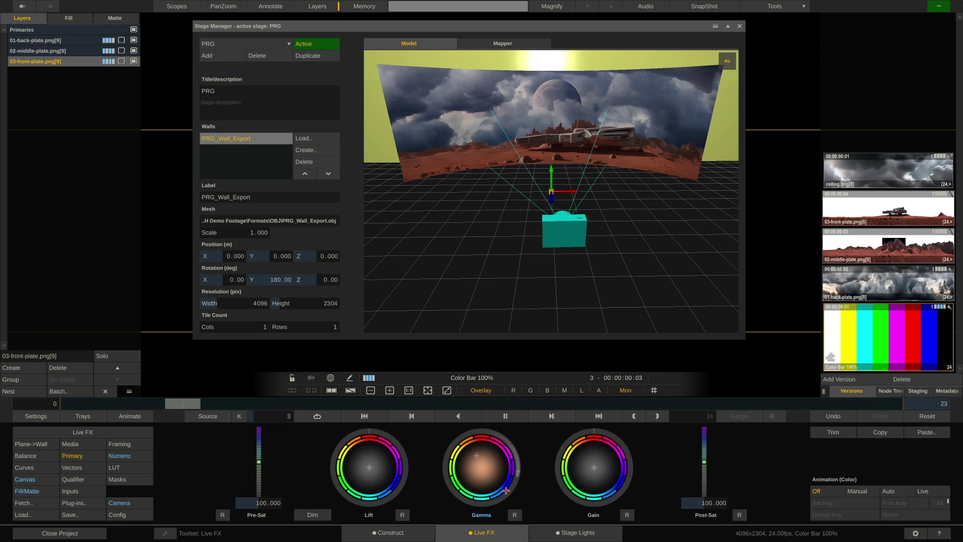
pyautogui.moveTo(498, 226)
pyautogui.mouseDown()
pyautogui.moveTo(544, 230)
pyautogui.moveTo(491, 215)
pyautogui.moveTo(484, 224)
pyautogui.mouseUp()
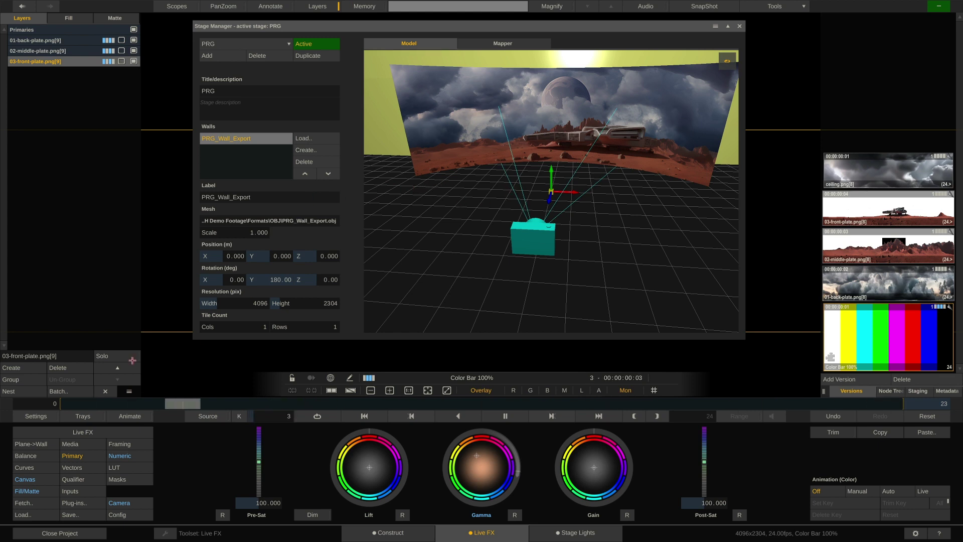
# Create a layer named Color and pull the midpoint of its master curve slightly down.
pyautogui.click(10, 369)
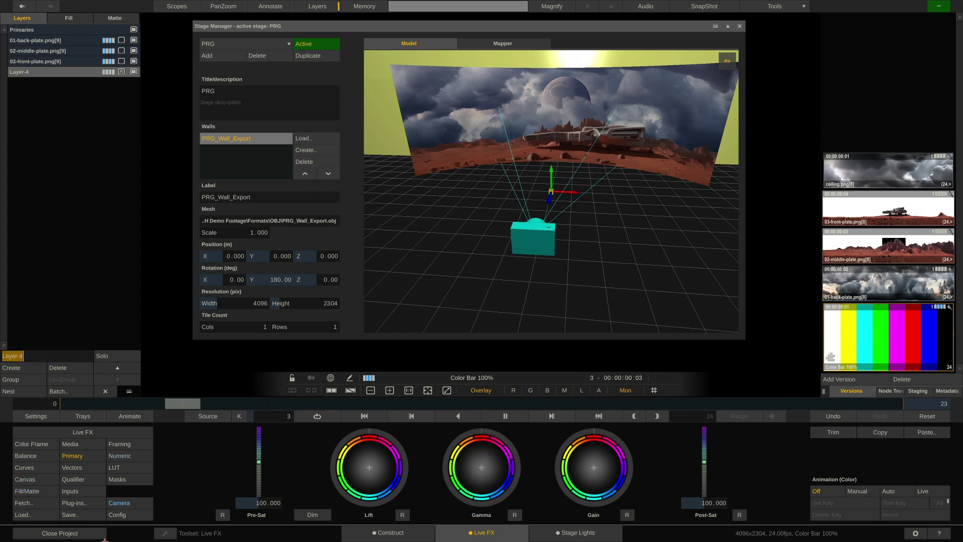
pyautogui.click(36, 480)
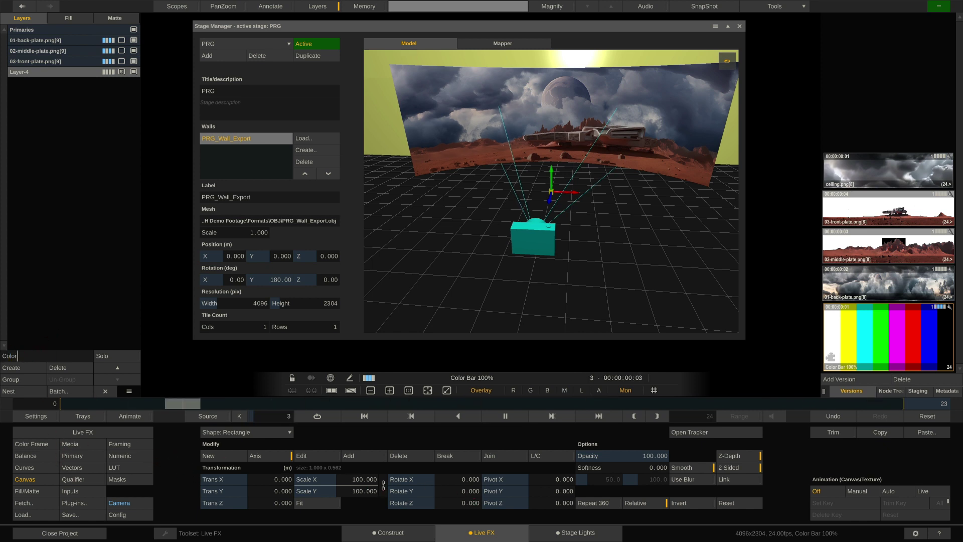
pyautogui.click(44, 463)
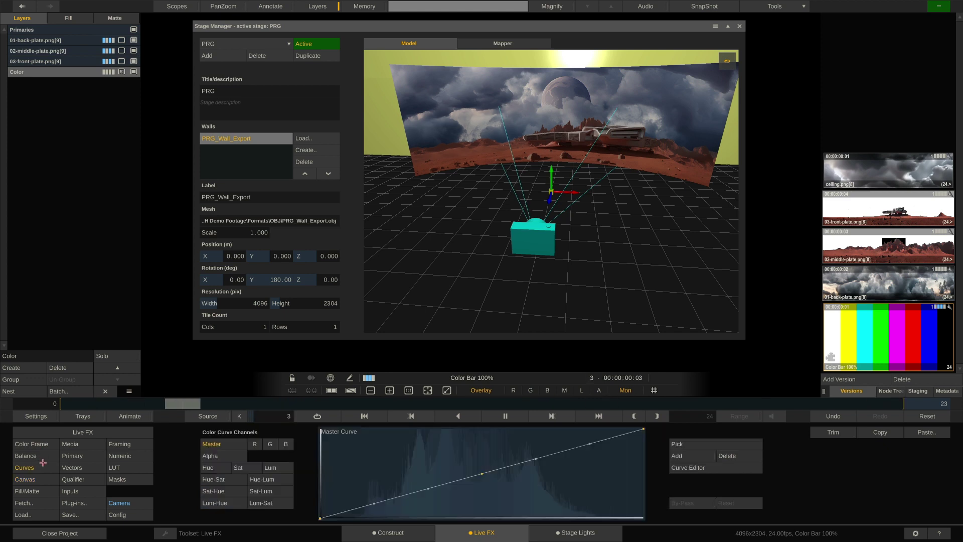
pyautogui.moveTo(481, 473)
pyautogui.mouseDown()
pyautogui.moveTo(489, 479)
pyautogui.moveTo(476, 452)
pyautogui.moveTo(485, 475)
pyautogui.mouseUp()
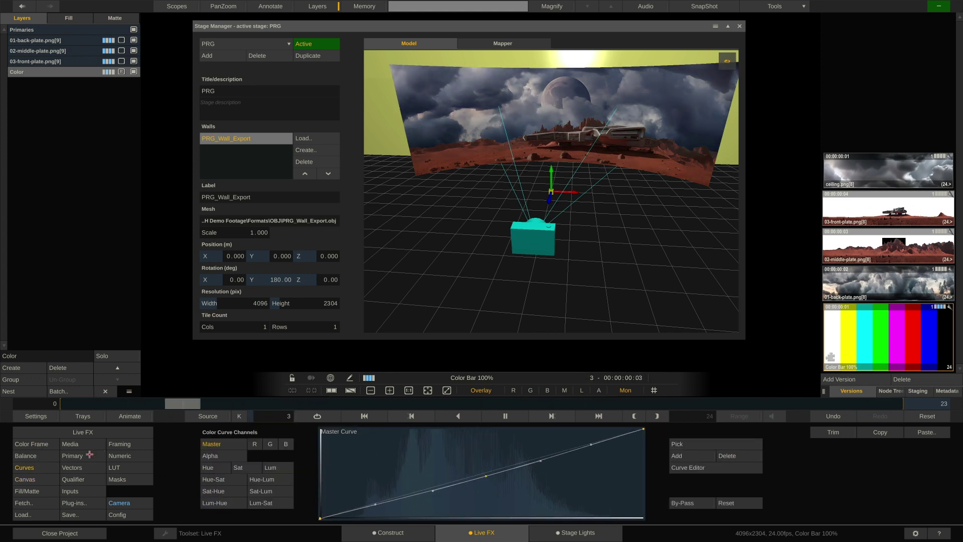
# Set the Color layer's S-Curve to about 0.240 and check the graded wall from several angles in the stage model.
pyautogui.click(78, 467)
pyautogui.click(95, 479)
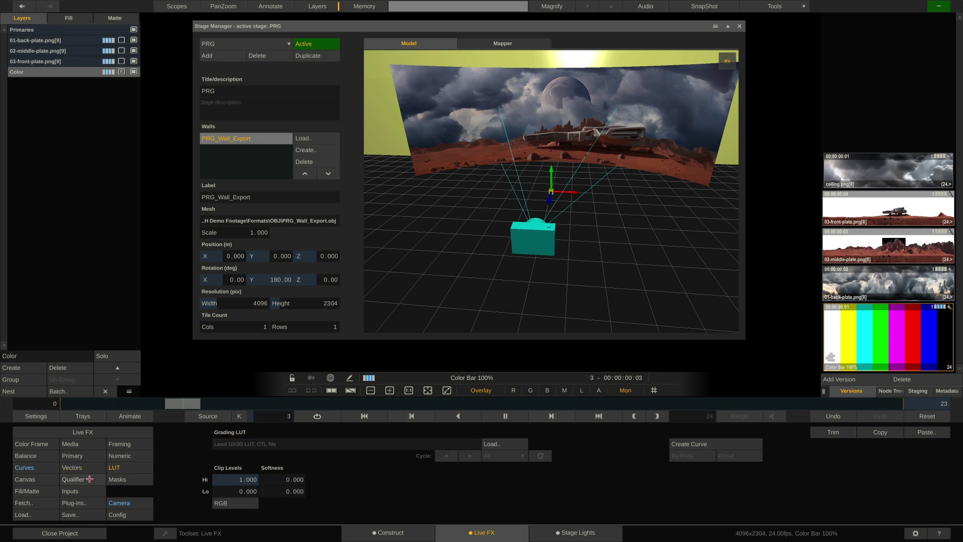
pyautogui.click(131, 456)
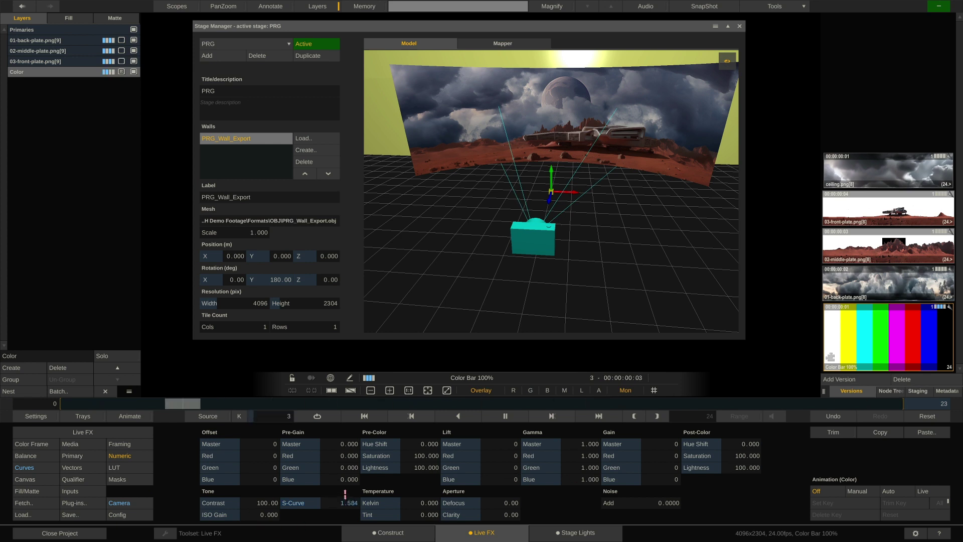
pyautogui.moveTo(352, 446); pyautogui.dragTo(346, 495)
pyautogui.moveTo(452, 267); pyautogui.dragTo(486, 248)
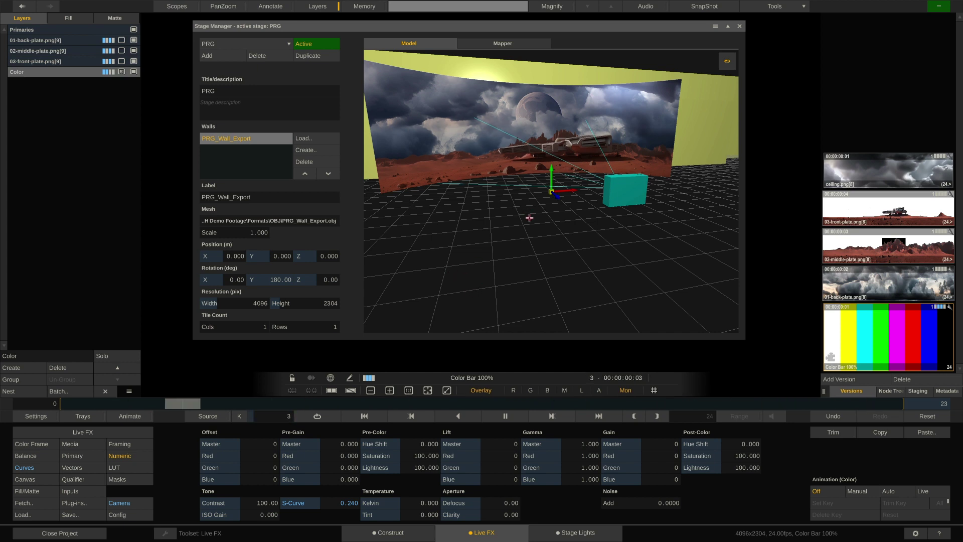
pyautogui.moveTo(499, 216)
pyautogui.mouseDown()
pyautogui.moveTo(512, 217)
pyautogui.moveTo(504, 223)
pyautogui.mouseUp()
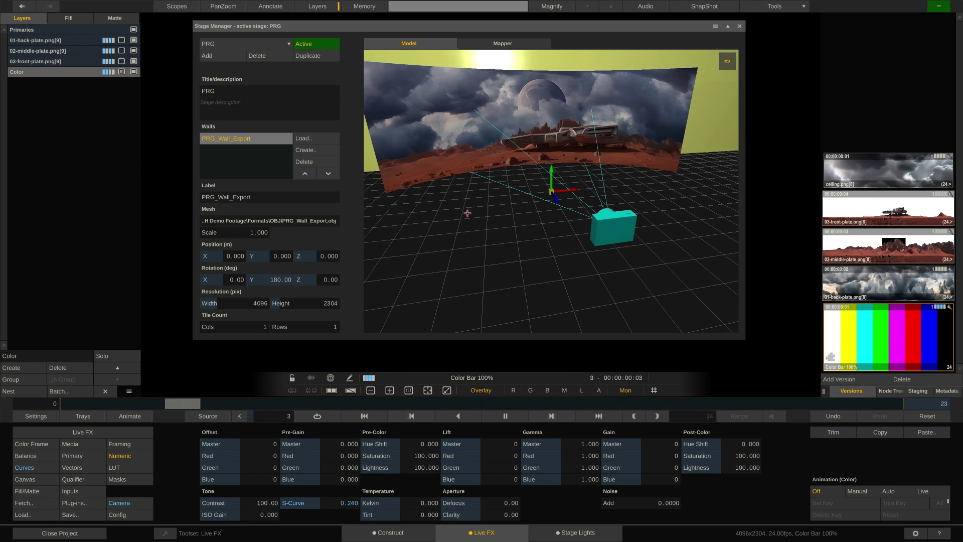
pyautogui.moveTo(547, 198)
pyautogui.mouseDown()
pyautogui.moveTo(540, 215)
pyautogui.moveTo(556, 208)
pyautogui.mouseUp()
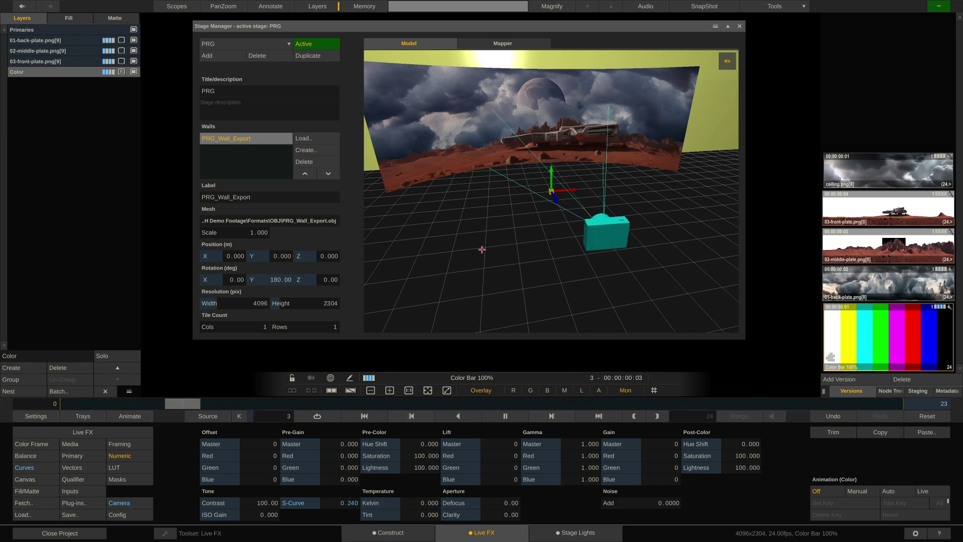
pyautogui.moveTo(485, 211)
pyautogui.mouseDown()
pyautogui.moveTo(520, 193)
pyautogui.moveTo(501, 188)
pyautogui.moveTo(487, 202)
pyautogui.moveTo(497, 219)
pyautogui.mouseUp()
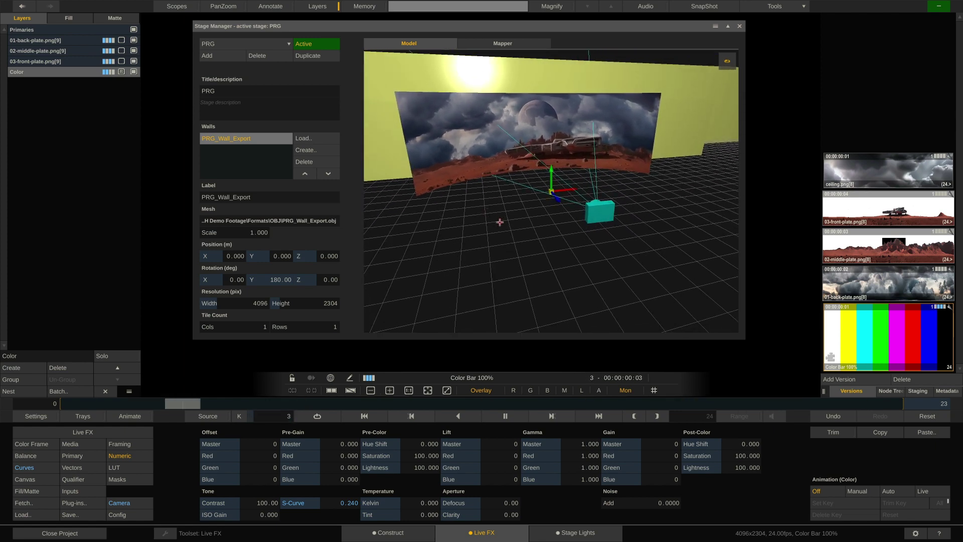
# Create a layer named Frustum and apply the Frustum->Wall plug-in to it.
pyautogui.click(21, 368)
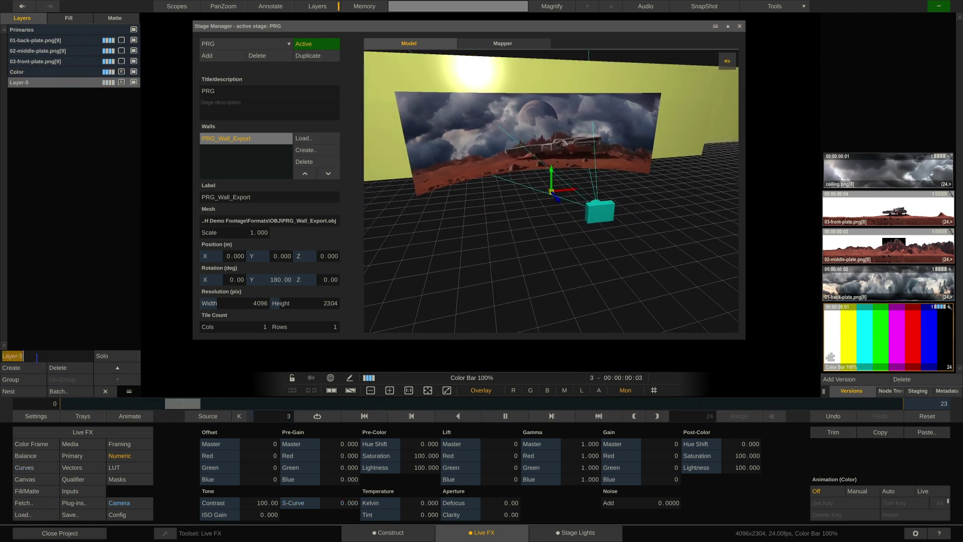
pyautogui.write('Frustum')
pyautogui.press('Return')
pyautogui.click(87, 502)
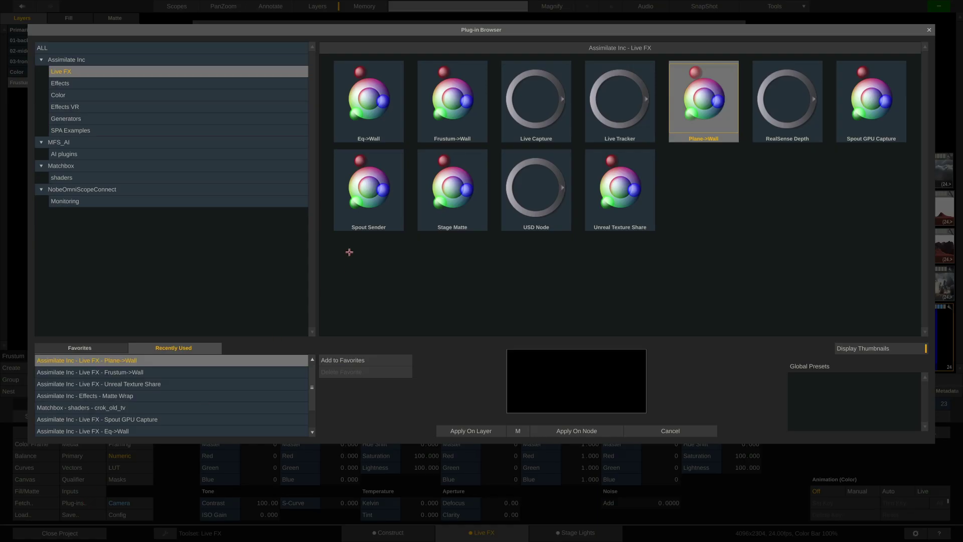
pyautogui.click(450, 116)
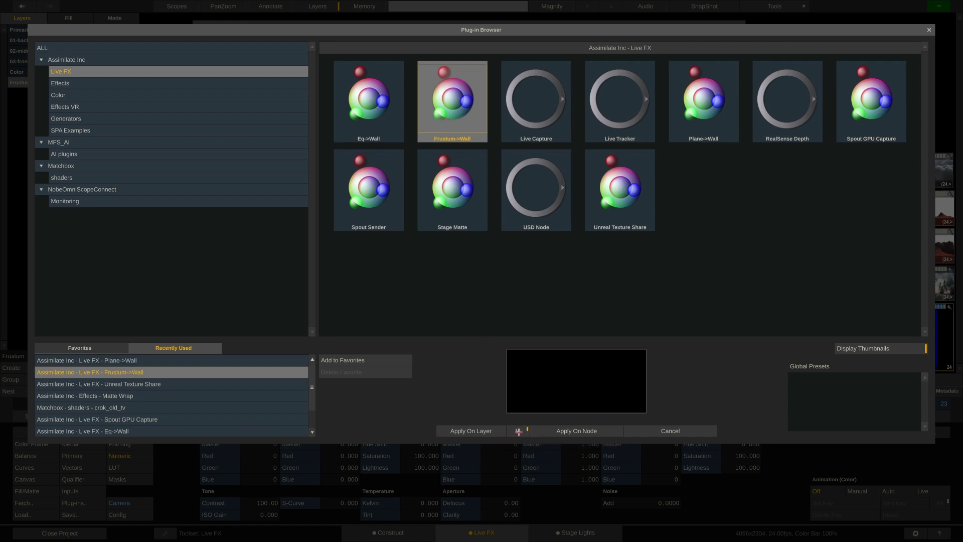
pyautogui.click(458, 431)
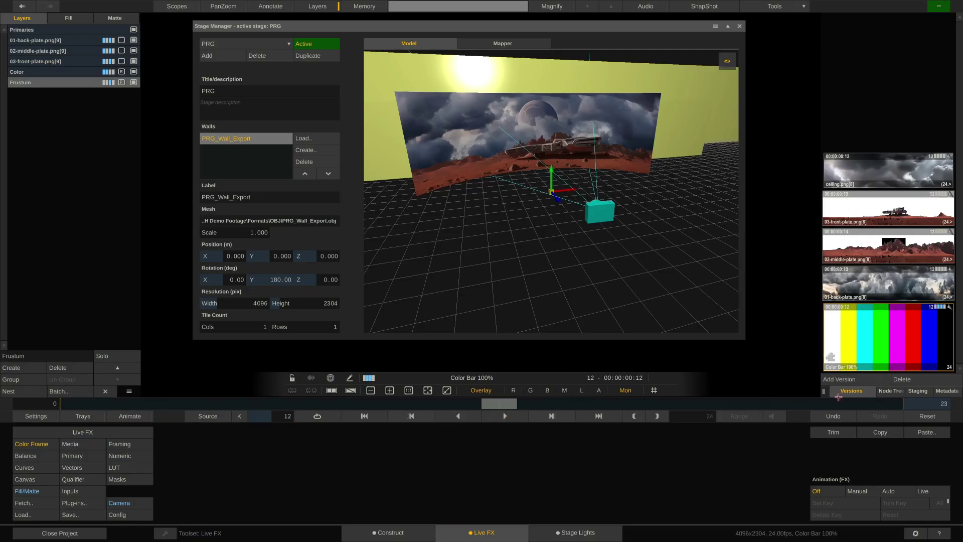
# Select the Frustum->Wall node in the widened node tree and link its camera to the shot camera.
pyautogui.moveTo(827, 391); pyautogui.dragTo(738, 391)
pyautogui.click(827, 392)
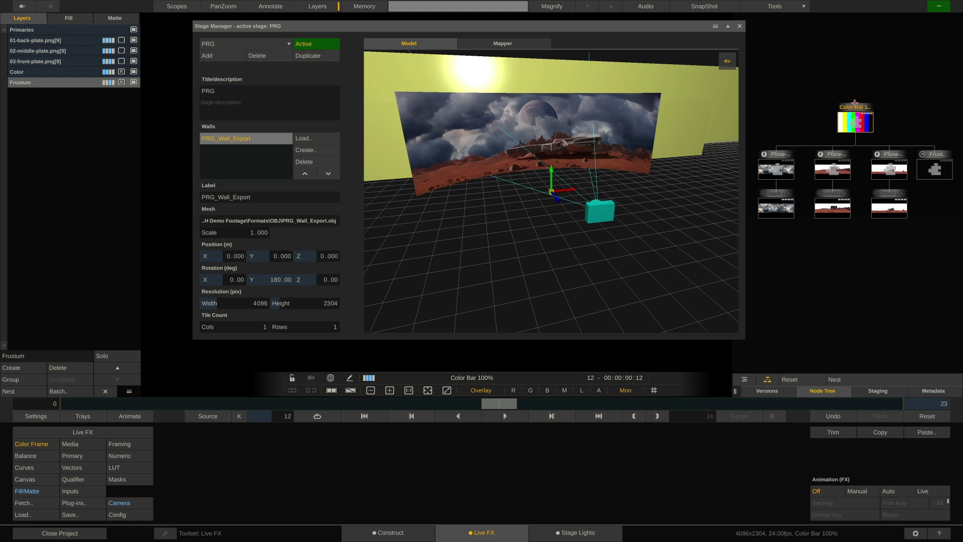
pyautogui.moveTo(773, 211)
pyautogui.moveTo(877, 177)
pyautogui.moveTo(936, 172)
pyautogui.click(936, 170)
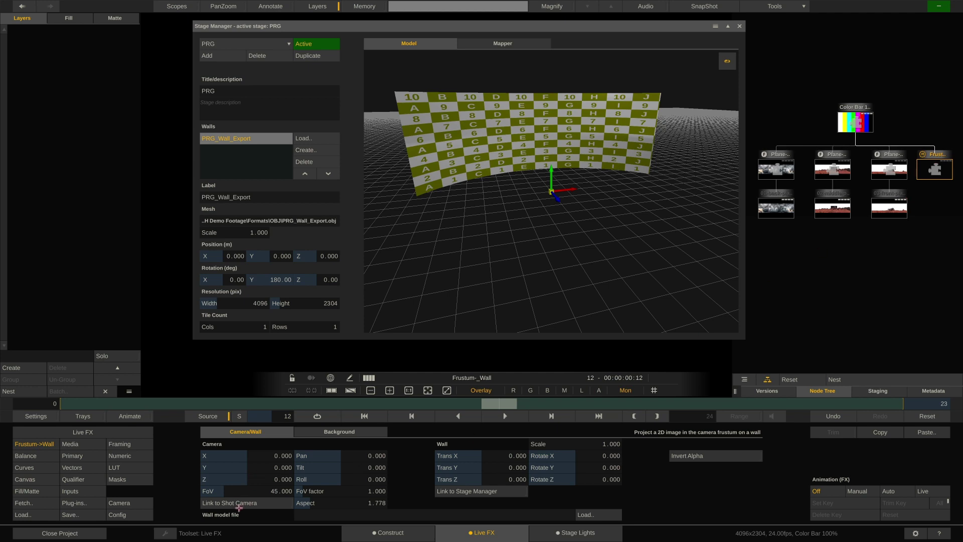
pyautogui.click(250, 504)
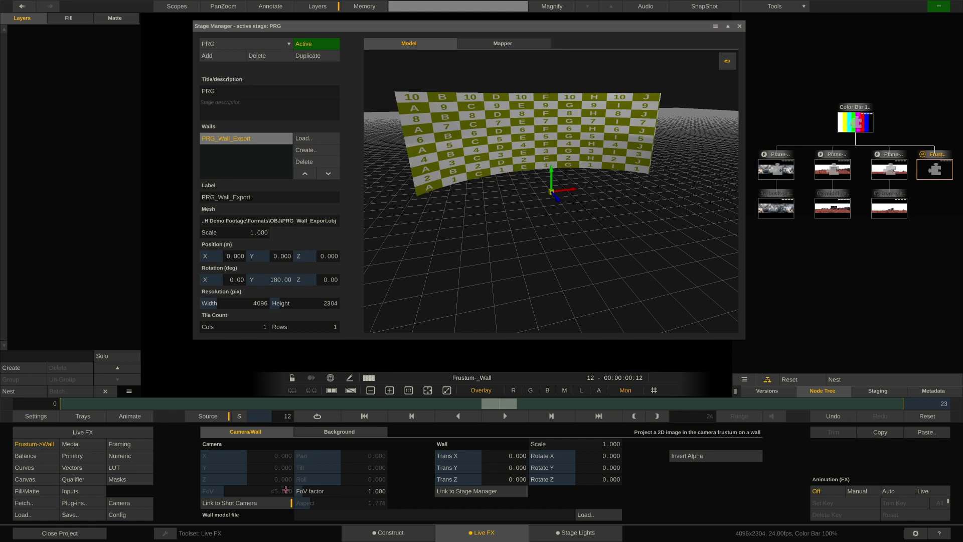
# Link the Frustum->Wall node's wall to PRG_Wall_Export from the stage manager and return to the main Color Bar node.
pyautogui.click(469, 493)
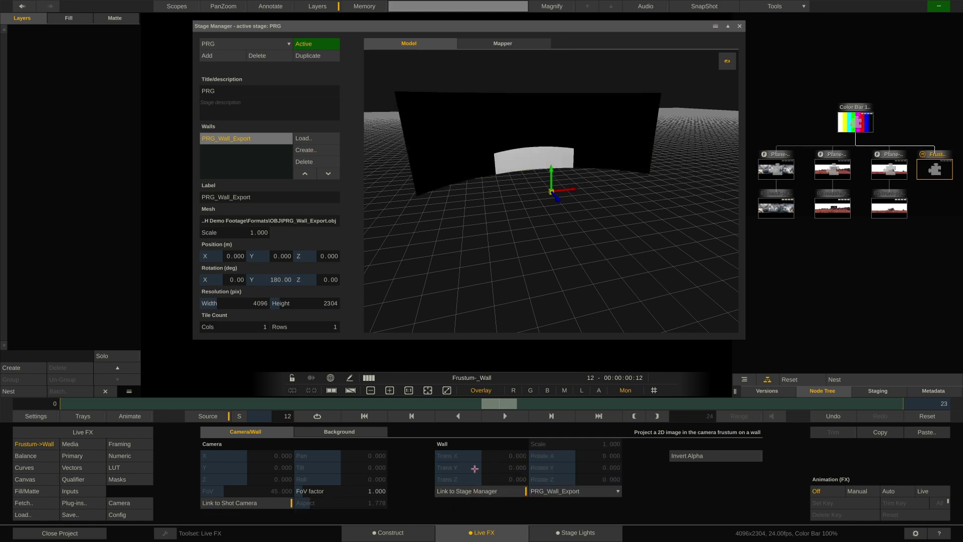
pyautogui.moveTo(527, 160); pyautogui.dragTo(551, 175)
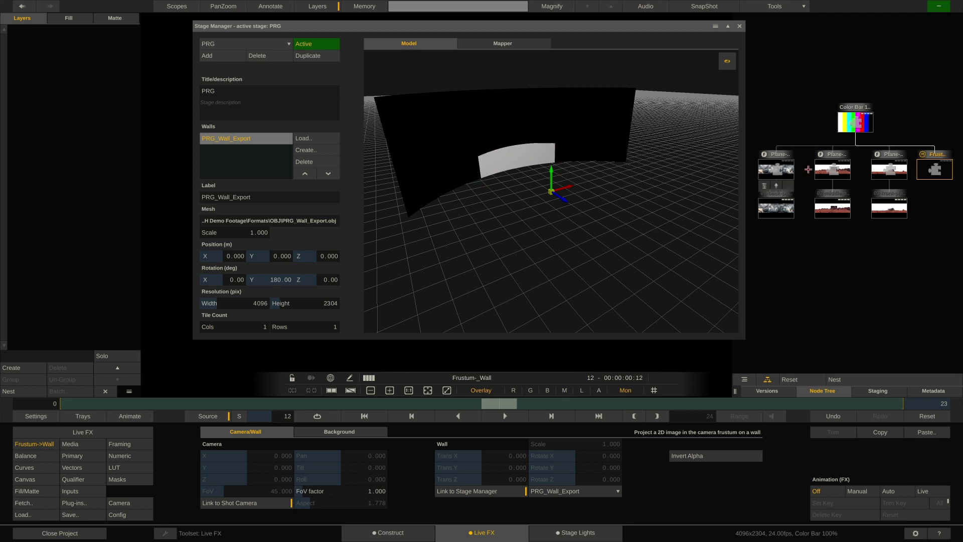
pyautogui.click(860, 122)
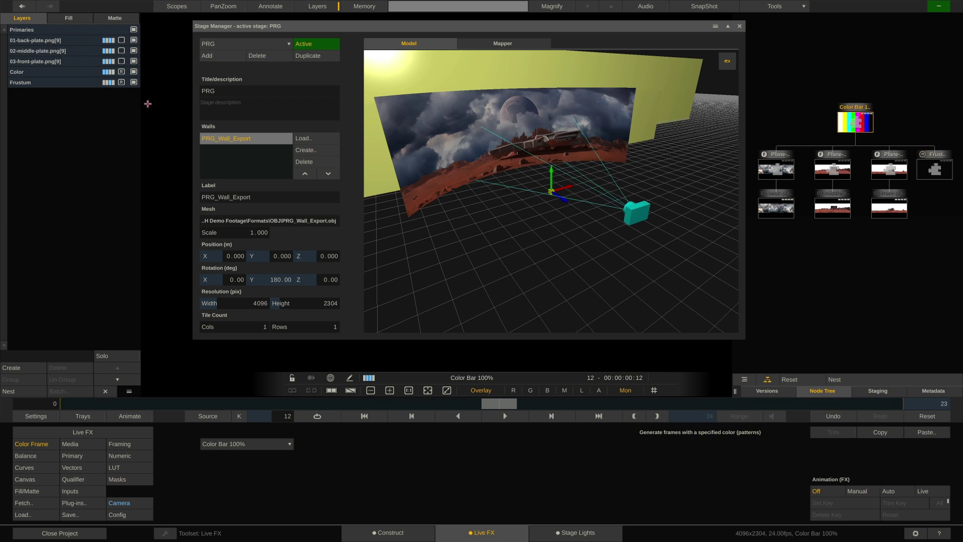
# Select the Frustum layer and review the settings of its Frustum->Wall matte.
pyautogui.click(28, 83)
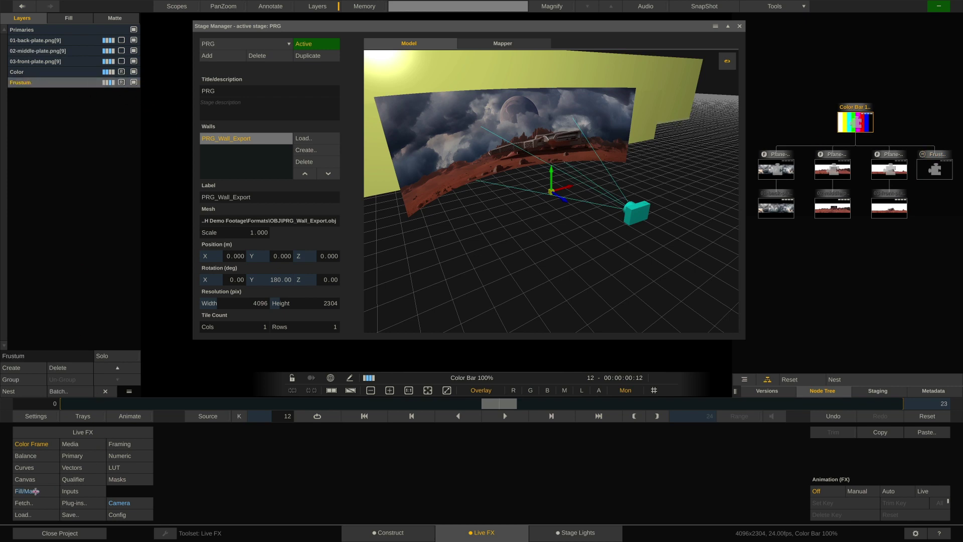
pyautogui.click(35, 491)
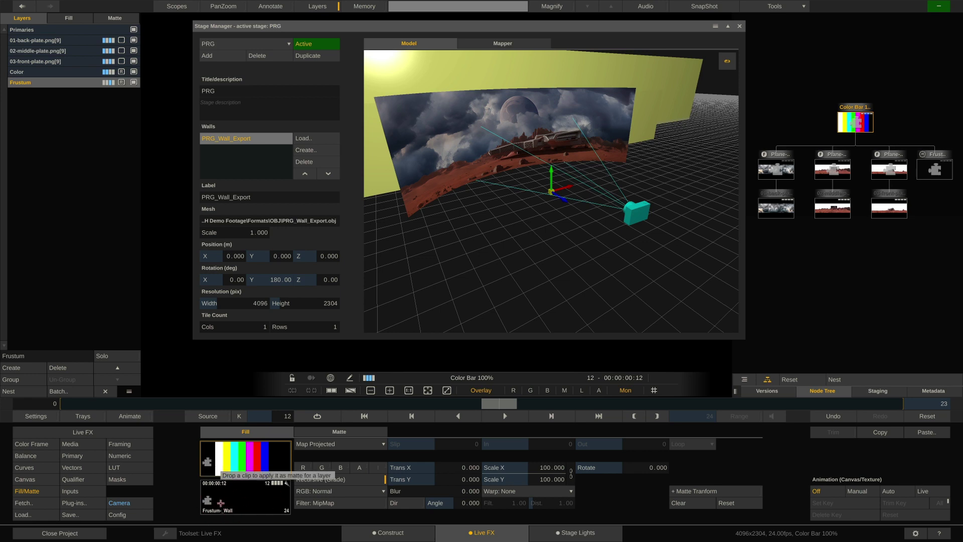
pyautogui.click(221, 502)
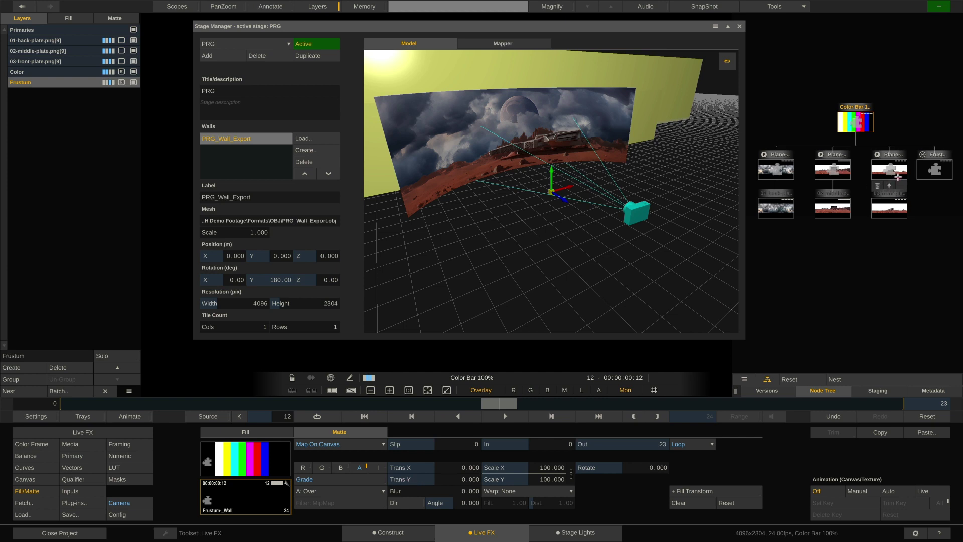
pyautogui.moveTo(941, 172)
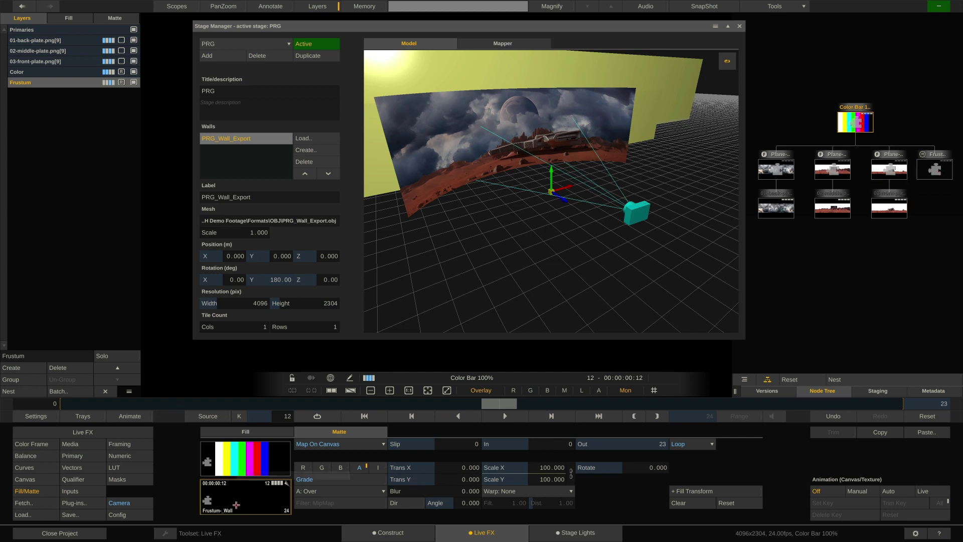
# Brighten the Frustum layer with master gamma 1.925 and master gain 15611, and start playback.
pyautogui.click(124, 456)
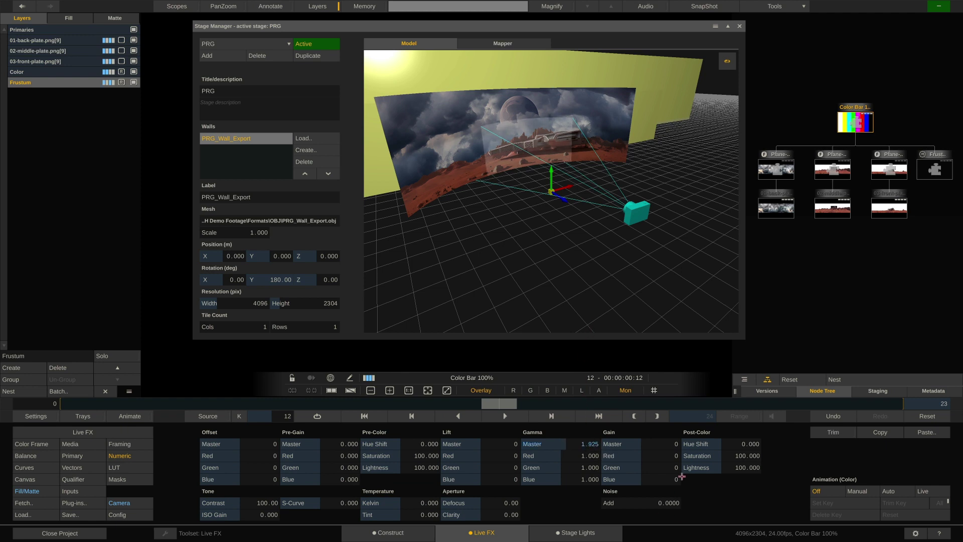
pyautogui.moveTo(669, 442); pyautogui.dragTo(673, 374)
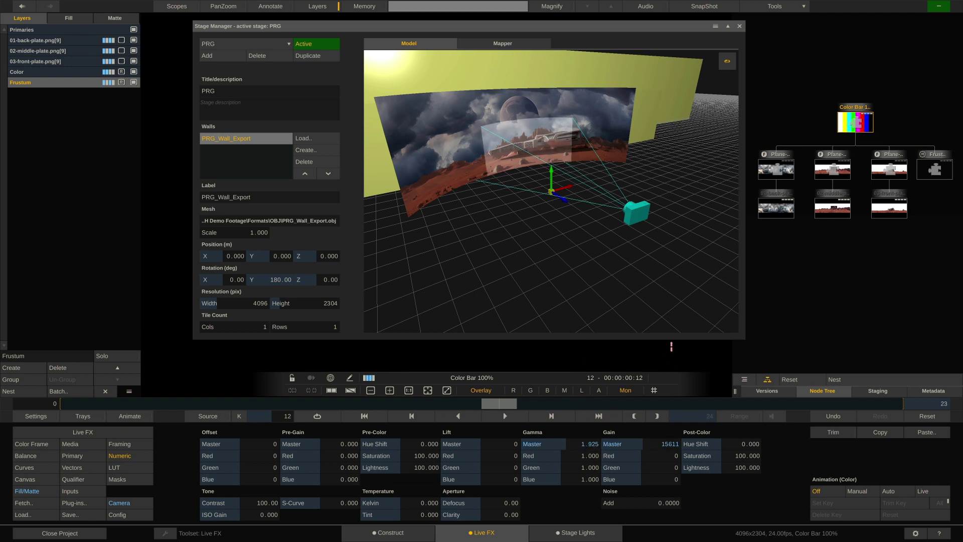
pyautogui.moveTo(542, 334); pyautogui.dragTo(576, 317)
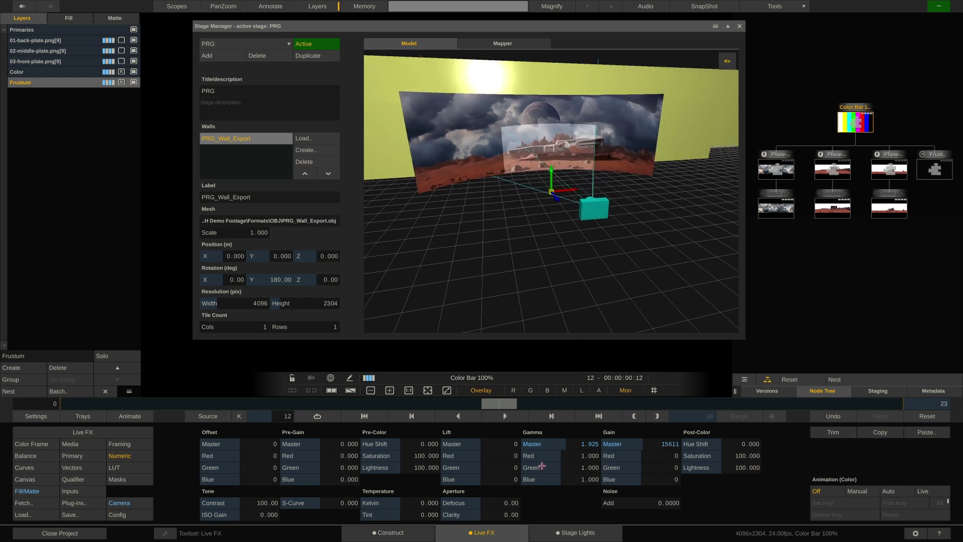
pyautogui.press('space')
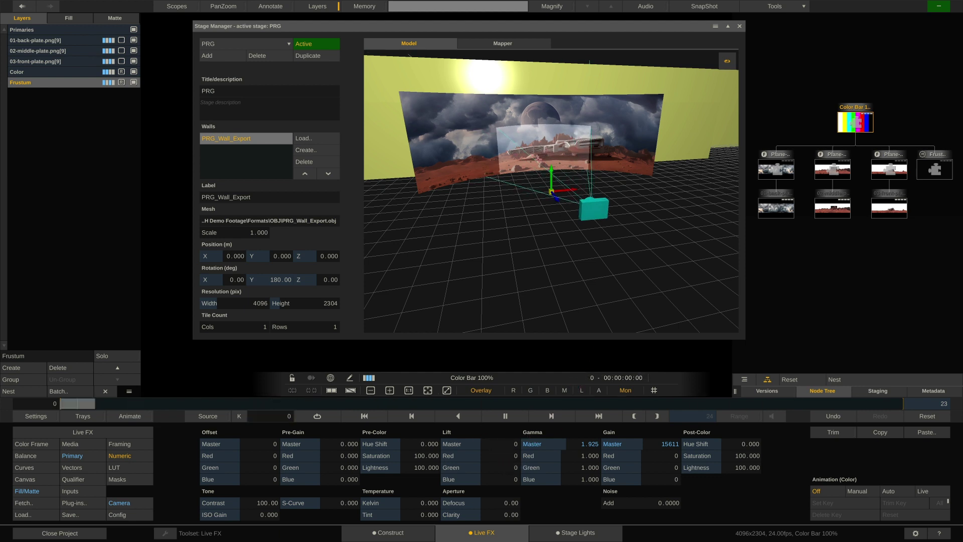
# Invert the Frustum layer's matte and set its master gamma to about 1.939.
pyautogui.click(30, 491)
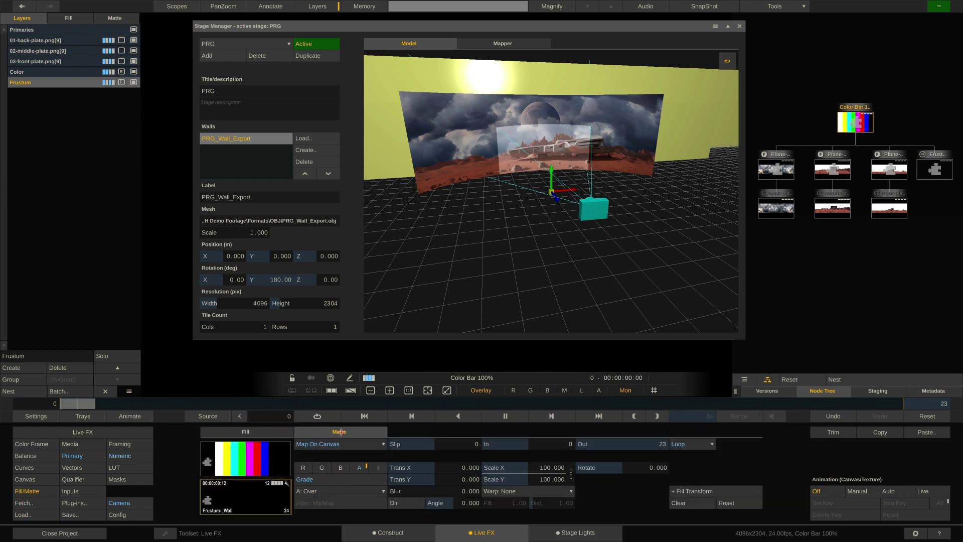
pyautogui.click(293, 431)
pyautogui.click(297, 432)
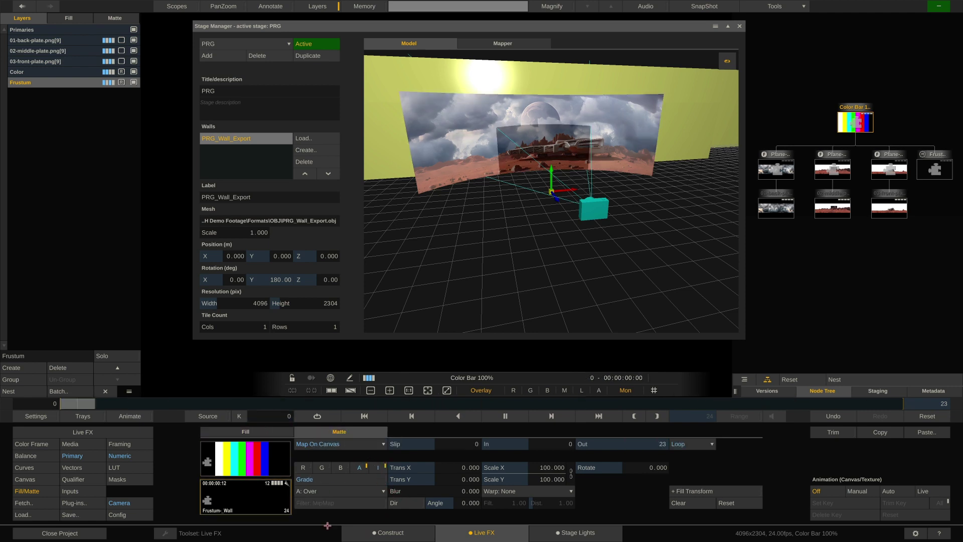
pyautogui.click(130, 454)
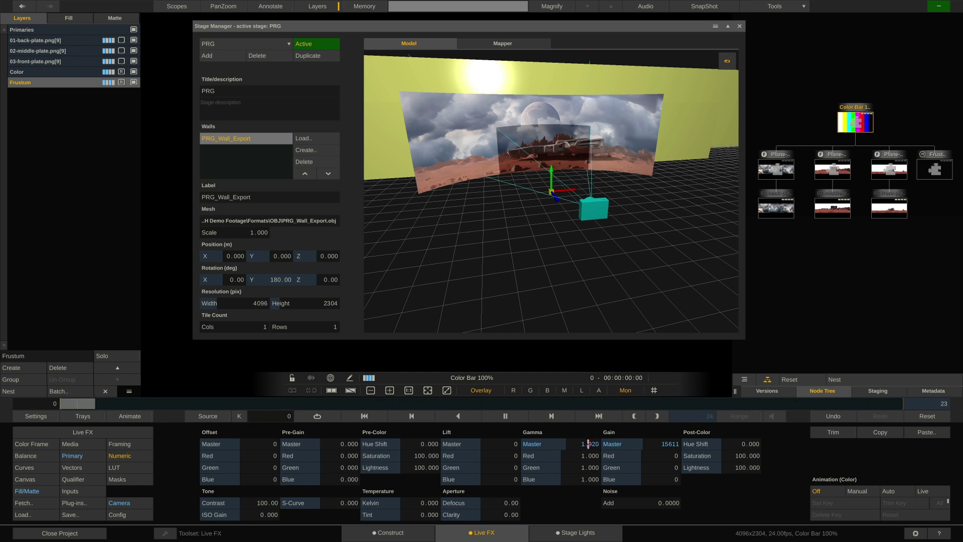
pyautogui.moveTo(586, 449)
pyautogui.mouseDown()
pyautogui.moveTo(584, 531)
pyautogui.moveTo(478, 250)
pyautogui.moveTo(490, 181)
pyautogui.moveTo(495, 244)
pyautogui.moveTo(603, 440)
pyautogui.mouseUp()
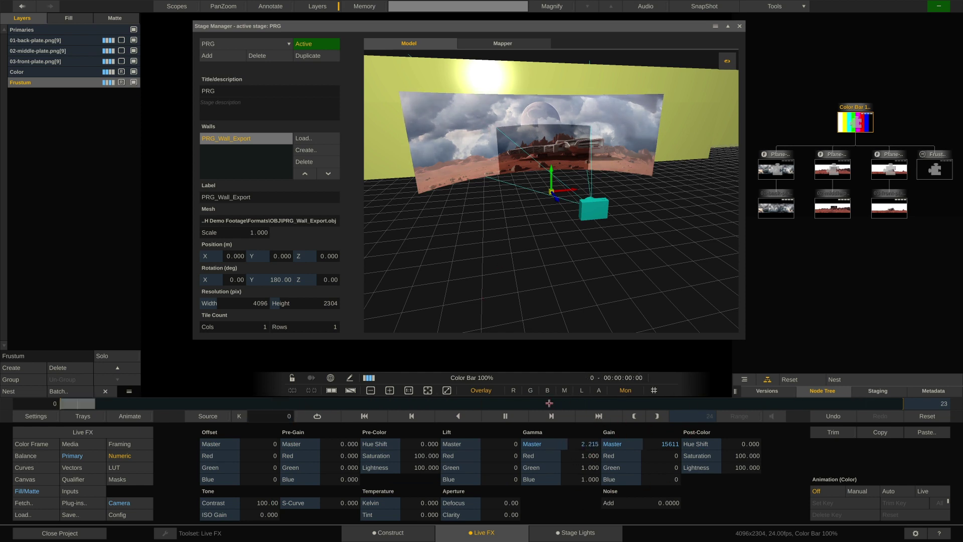
pyautogui.moveTo(587, 469); pyautogui.dragTo(583, 467)
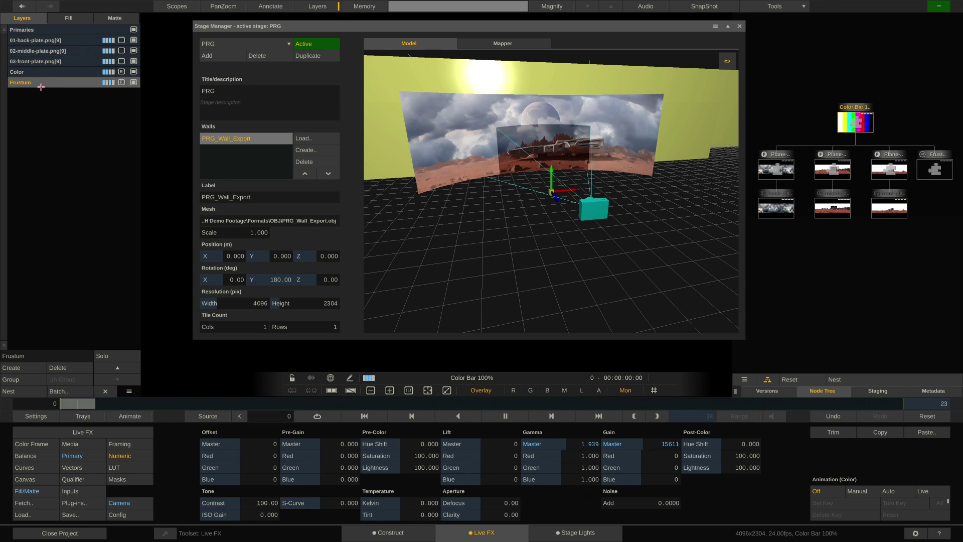
# Duplicate the Frustum layer and turn off matte inversion on the copy.
pyautogui.moveTo(44, 85)
pyautogui.mouseDown()
pyautogui.moveTo(45, 132)
pyautogui.moveTo(43, 95)
pyautogui.mouseUp()
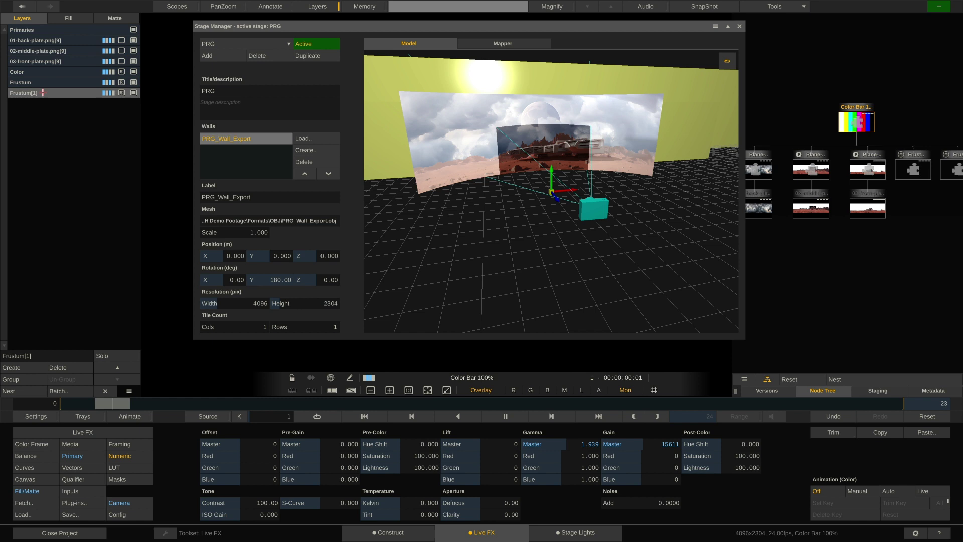
pyautogui.click(27, 491)
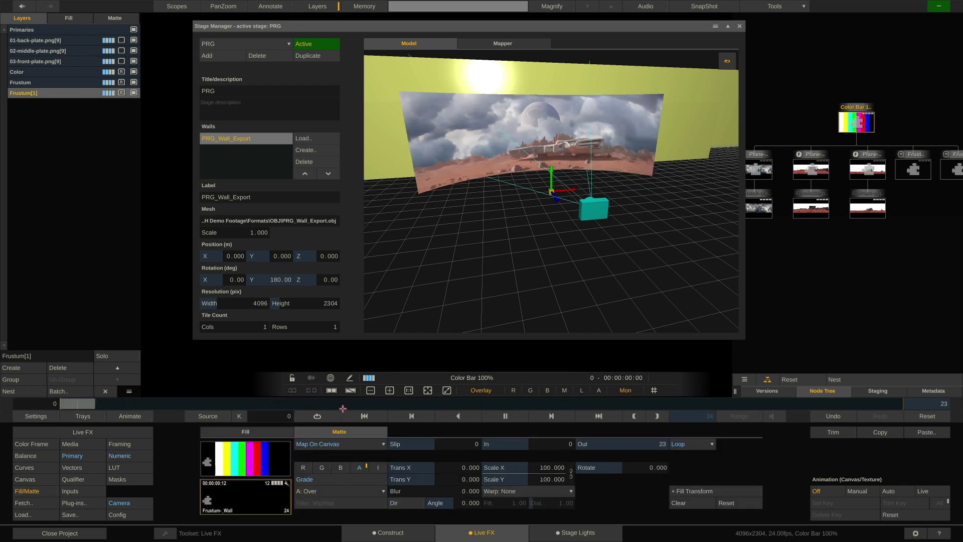
# Lower the master gamma of the Frustum[1] layer and set the original Frustum layer's master gamma to 1.935.
pyautogui.click(131, 455)
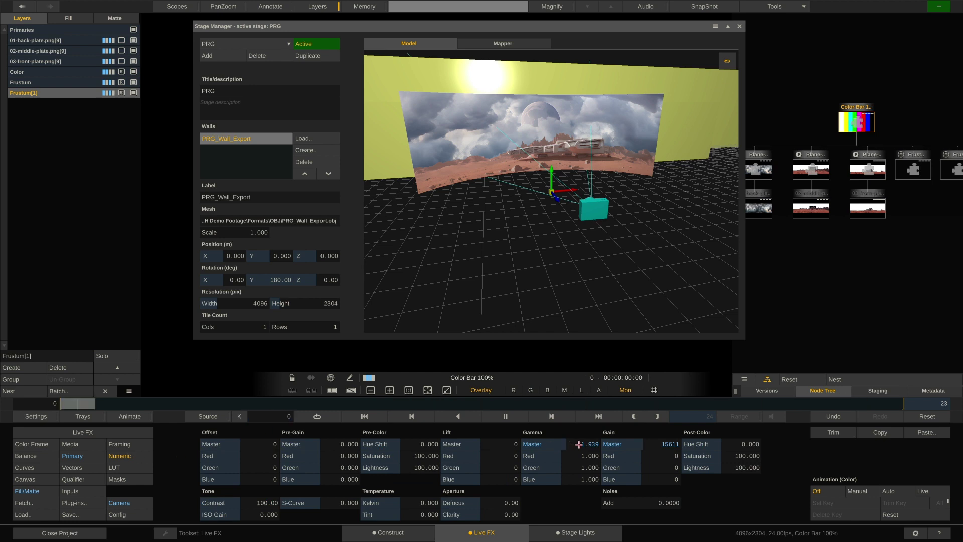
pyautogui.moveTo(505, 290); pyautogui.dragTo(499, 357)
pyautogui.click(57, 84)
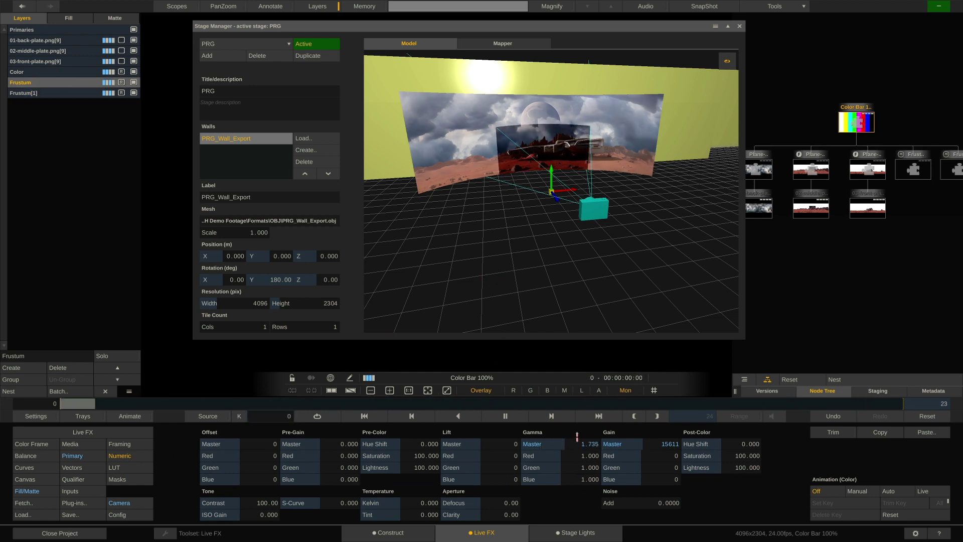
pyautogui.moveTo(589, 445); pyautogui.dragTo(602, 405)
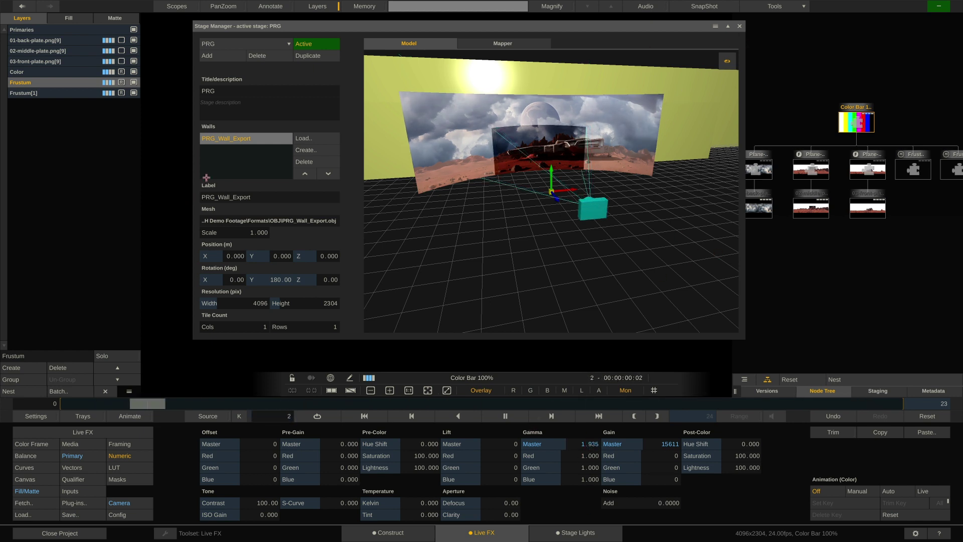
# Disable the Frustum, Frustum[1] and Color layers and check the ungraded wall from behind the stage camera.
pyautogui.click(133, 83)
pyautogui.click(134, 93)
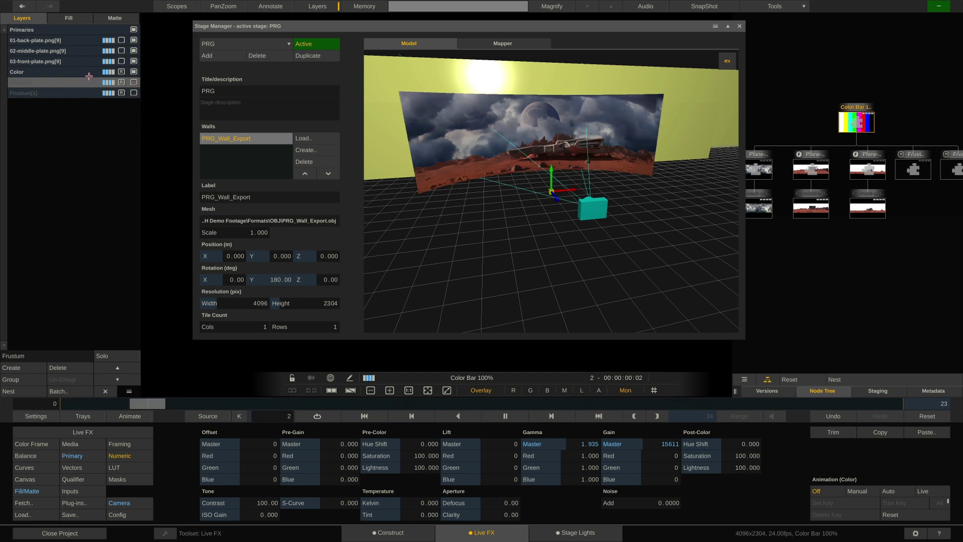
pyautogui.click(115, 73)
pyautogui.click(134, 72)
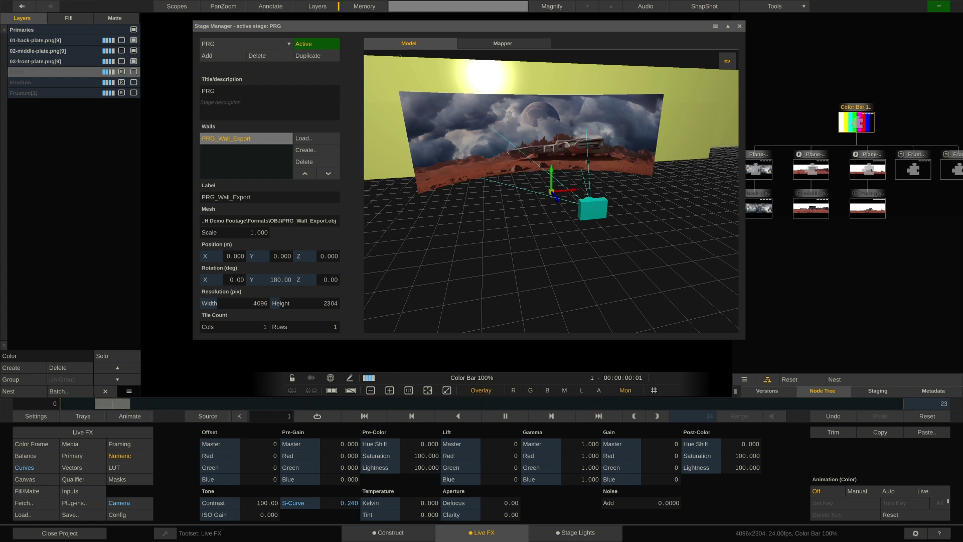
pyautogui.scroll(5, 524, 196)
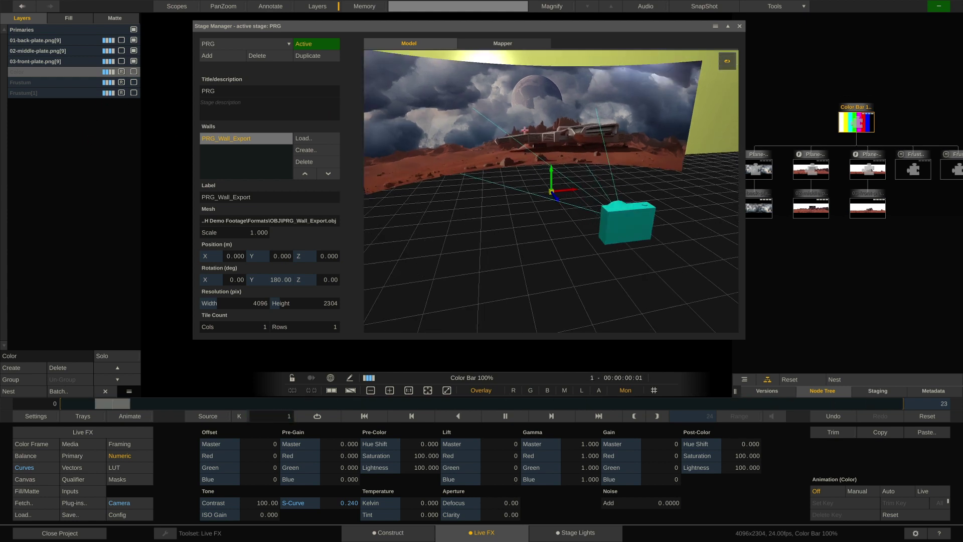
pyautogui.moveTo(524, 196); pyautogui.dragTo(508, 150)
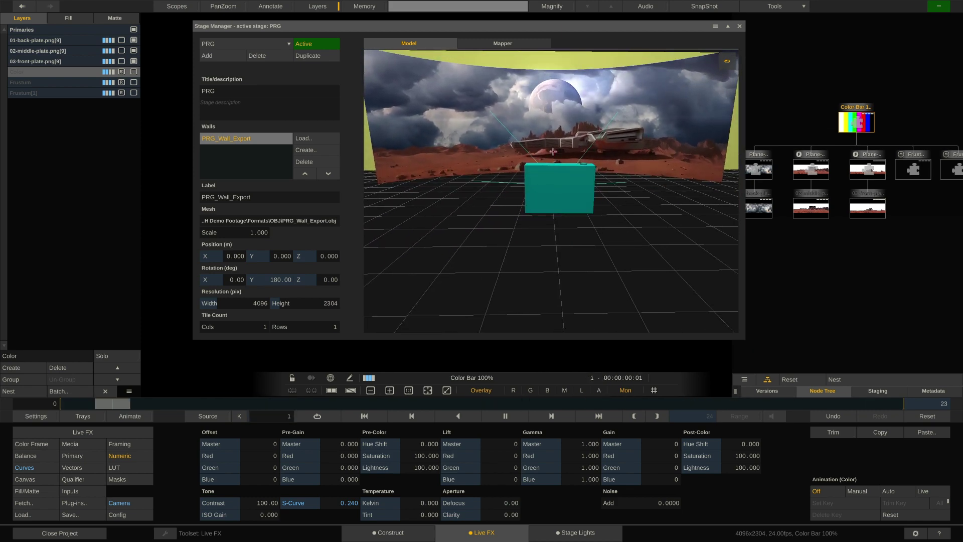
pyautogui.moveTo(508, 150)
pyautogui.mouseDown(button='middle')
pyautogui.moveTo(549, 166)
pyautogui.moveTo(521, 139)
pyautogui.mouseUp(button='middle')
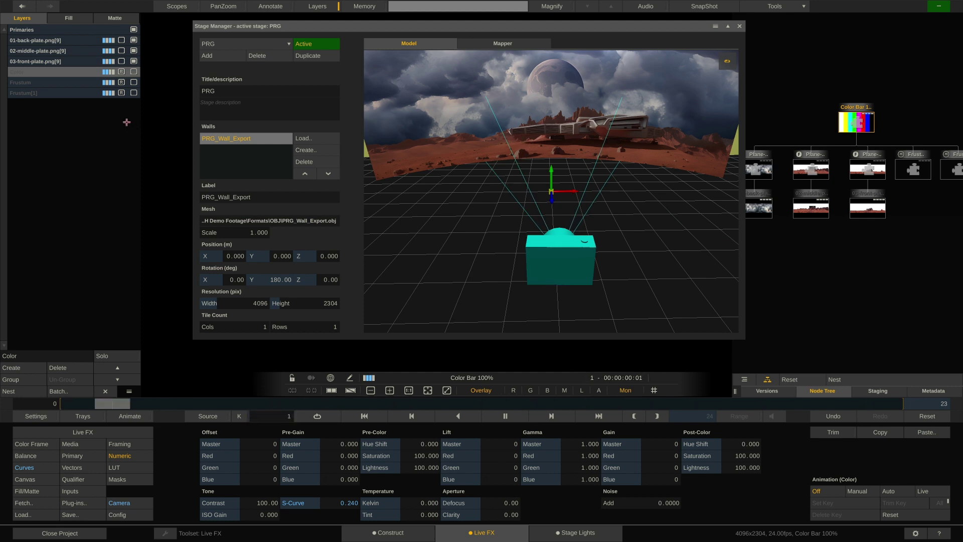
# Create a new layer named Fog.
pyautogui.click(21, 367)
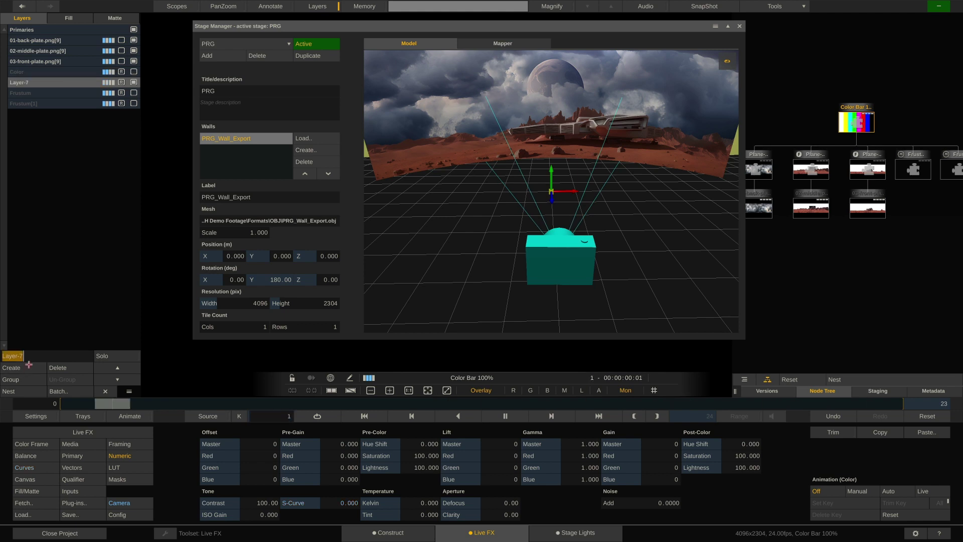
pyautogui.write('Fog')
pyautogui.press('Return')
# Import the clip 8 Ground Fog Light.mp4 from the 4K Fog Overlays folder and assign it as the Fog layer's fill.
pyautogui.click(27, 491)
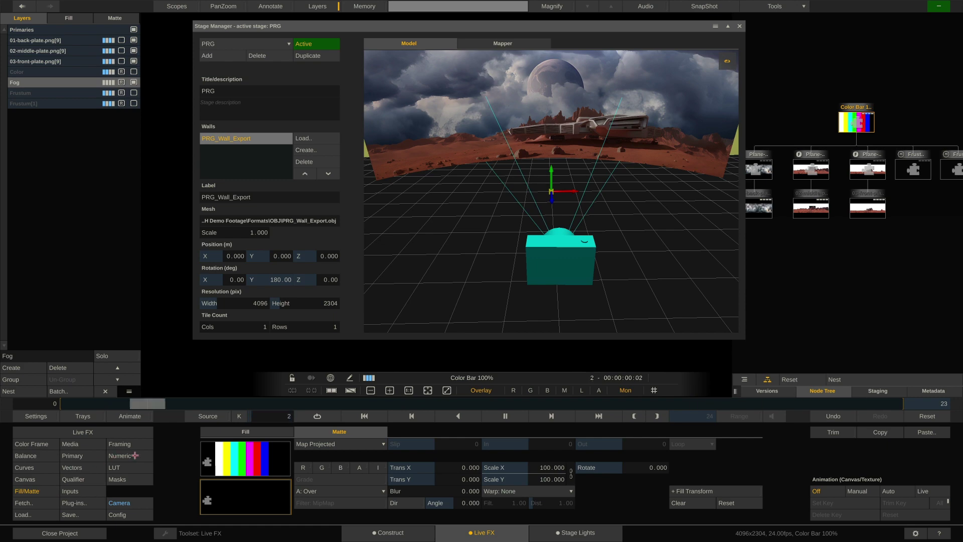
pyautogui.rightClick(168, 439)
pyautogui.click(173, 434)
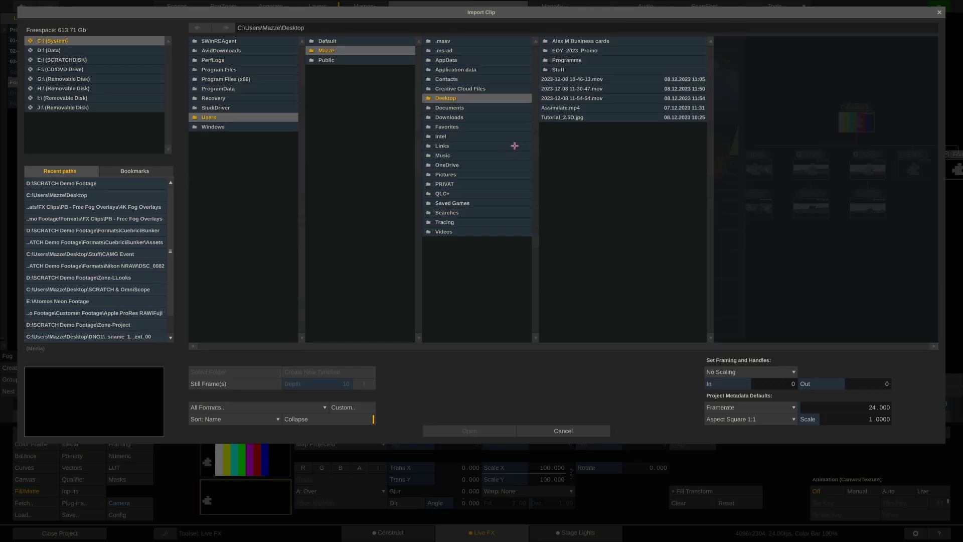
pyautogui.click(123, 207)
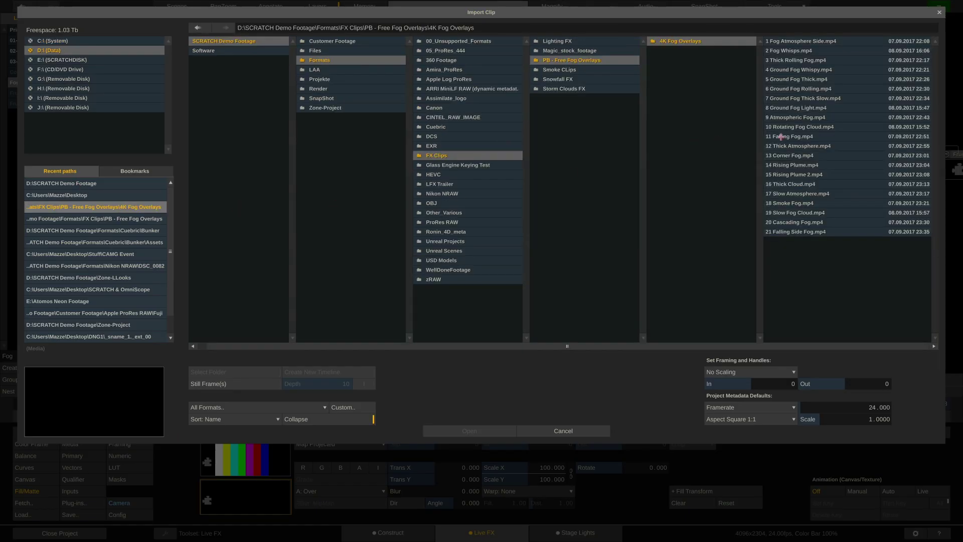
pyautogui.click(805, 107)
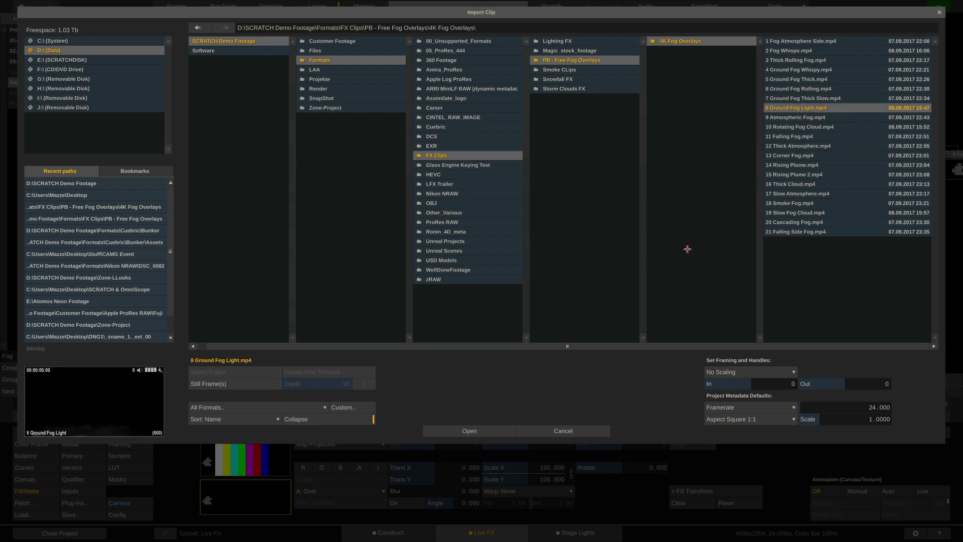
pyautogui.doubleClick(810, 107)
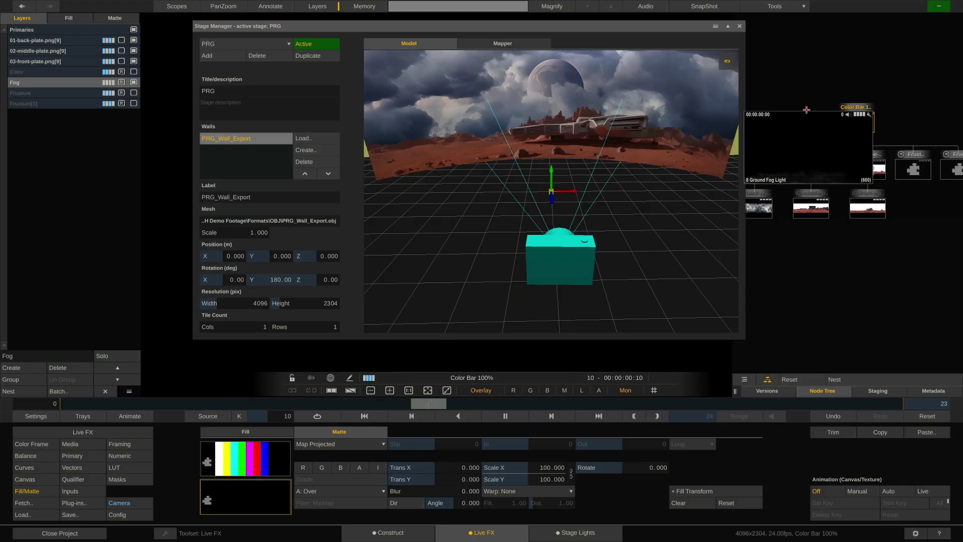
pyautogui.click(247, 455)
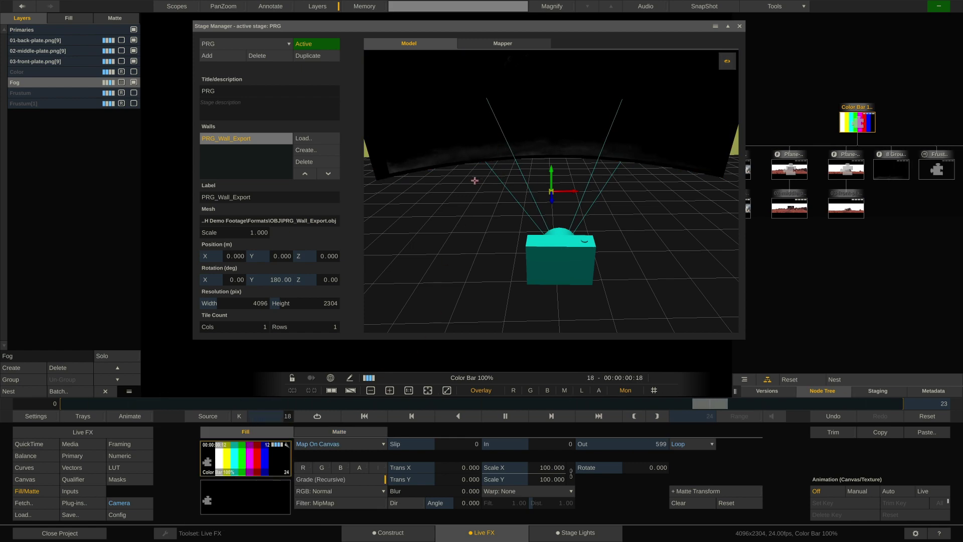
pyautogui.press('super')
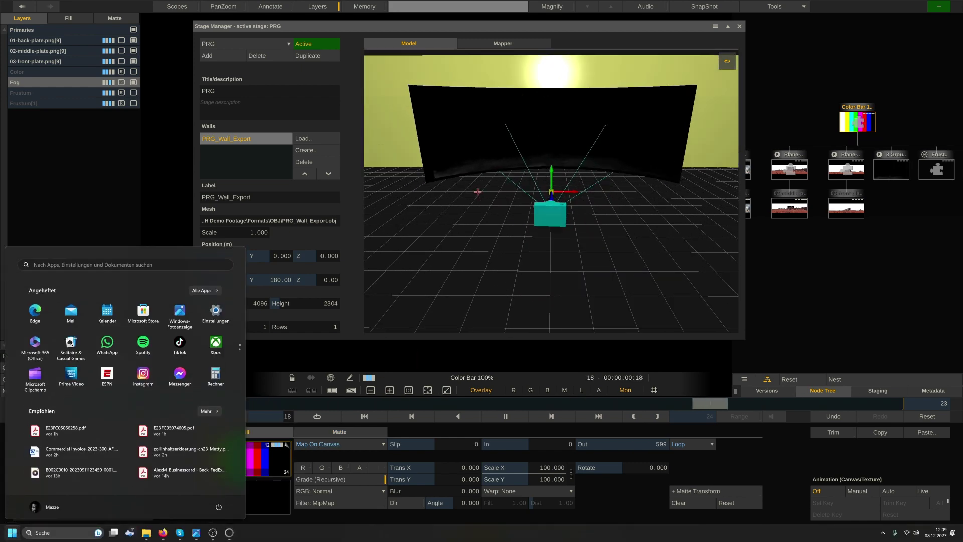
pyautogui.moveTo(478, 192); pyautogui.dragTo(484, 190)
pyautogui.press('super')
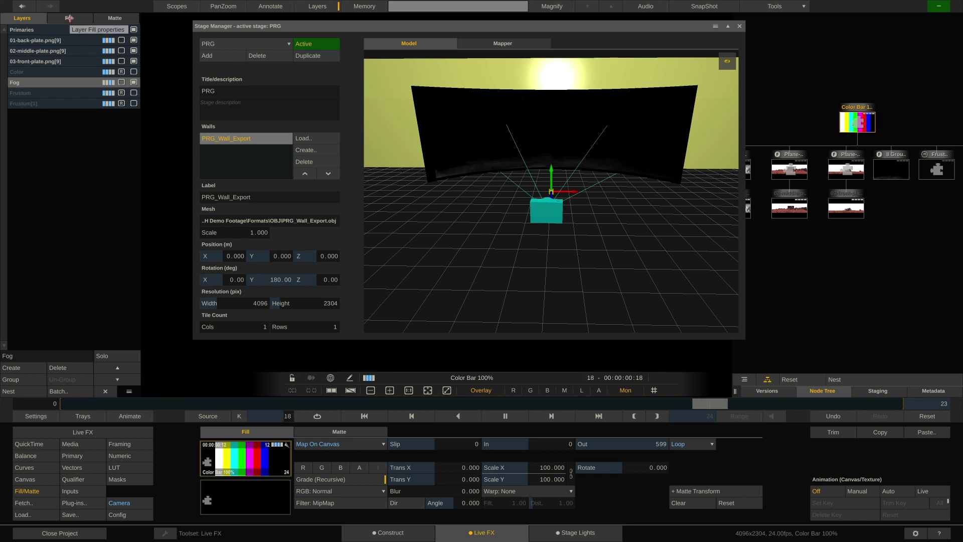
# Set the Fog layer's fill blend mode to Screen.
pyautogui.click(383, 491)
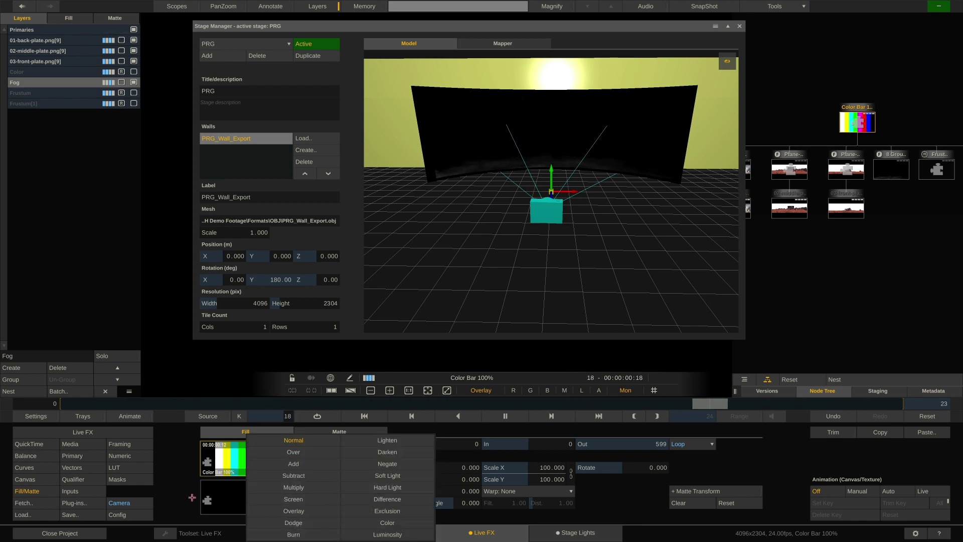
pyautogui.click(69, 18)
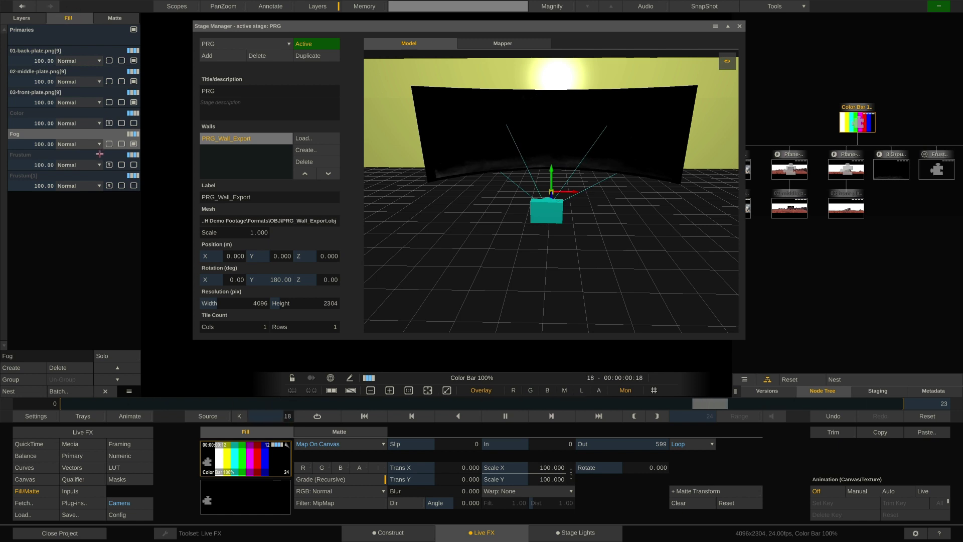
pyautogui.click(86, 144)
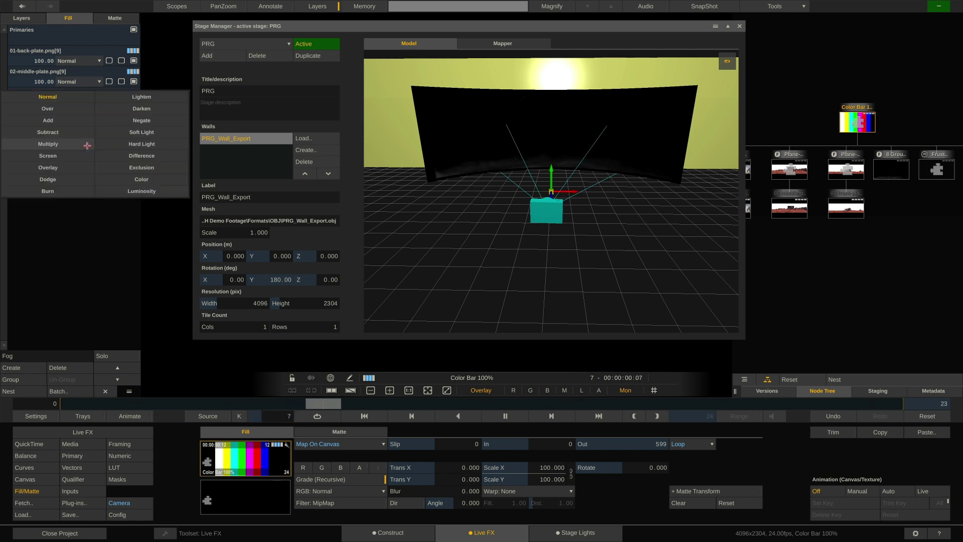
pyautogui.click(60, 153)
pyautogui.click(30, 21)
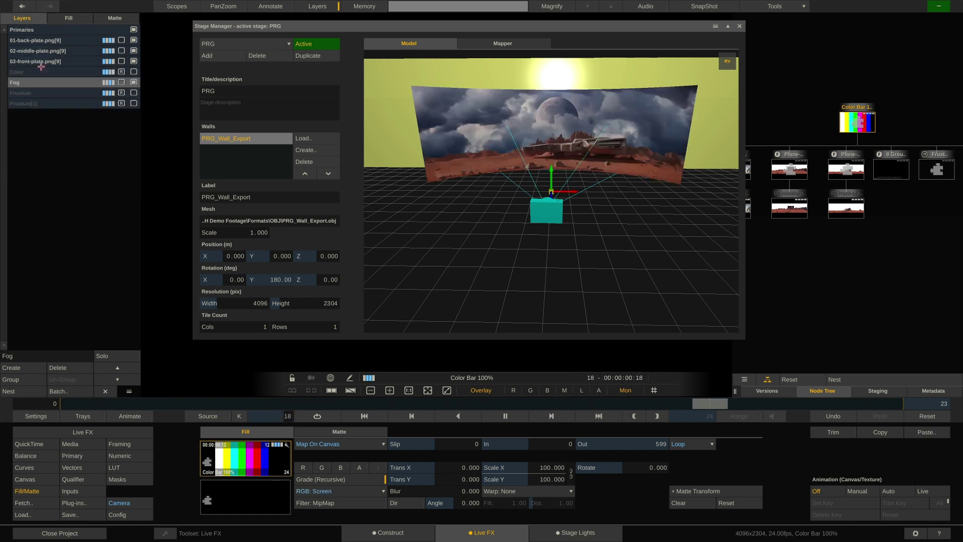
# Scale the Fog layer's canvas to 122.810 in both X and Y.
pyautogui.click(25, 479)
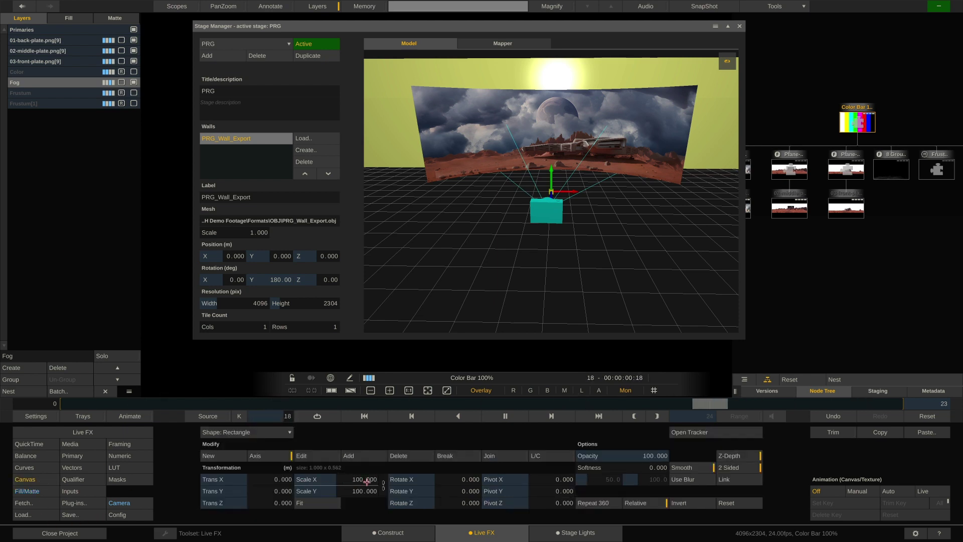
pyautogui.moveTo(368, 481); pyautogui.dragTo(367, 479)
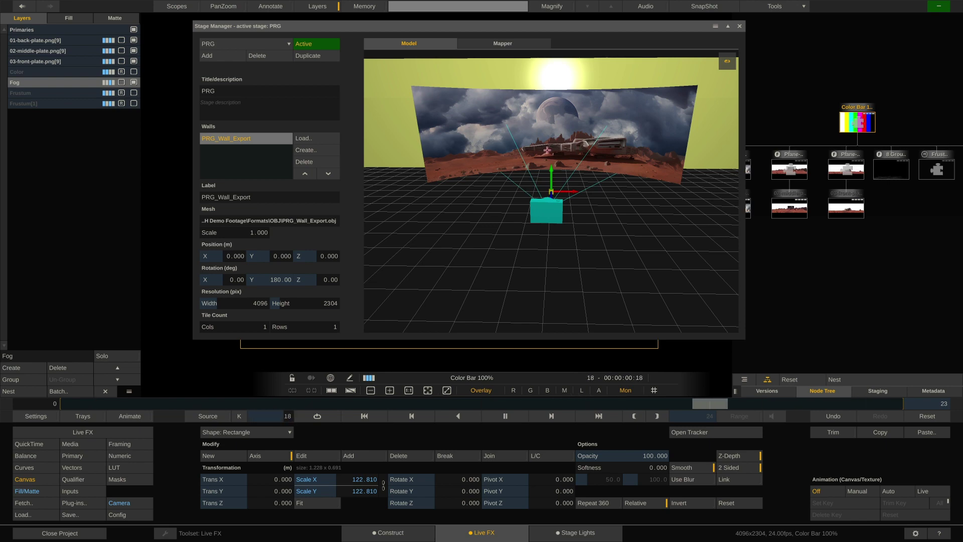
pyautogui.moveTo(473, 186); pyautogui.dragTo(507, 206)
# Apply the Plane->Wall plug-in to the Fog layer and link its wall to the Stage Manager.
pyautogui.click(65, 503)
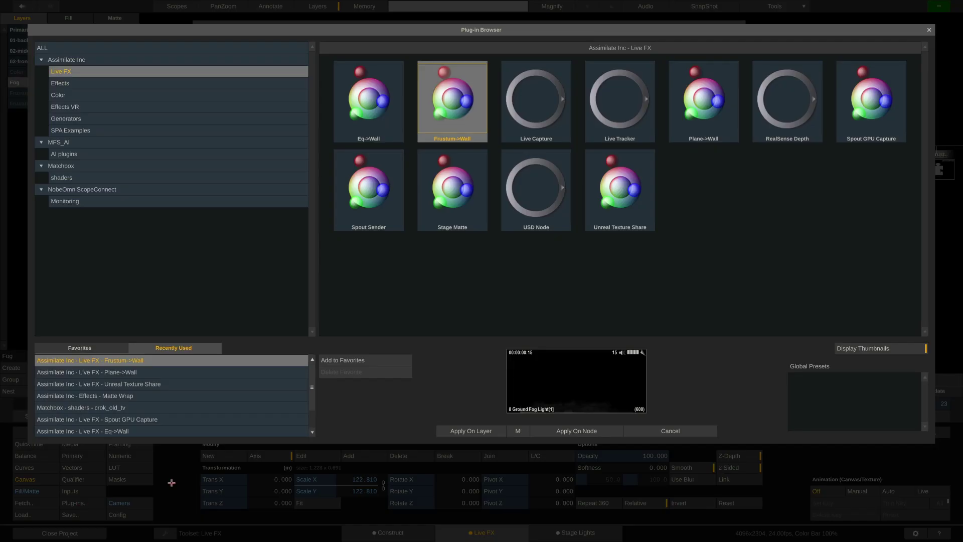
pyautogui.click(713, 114)
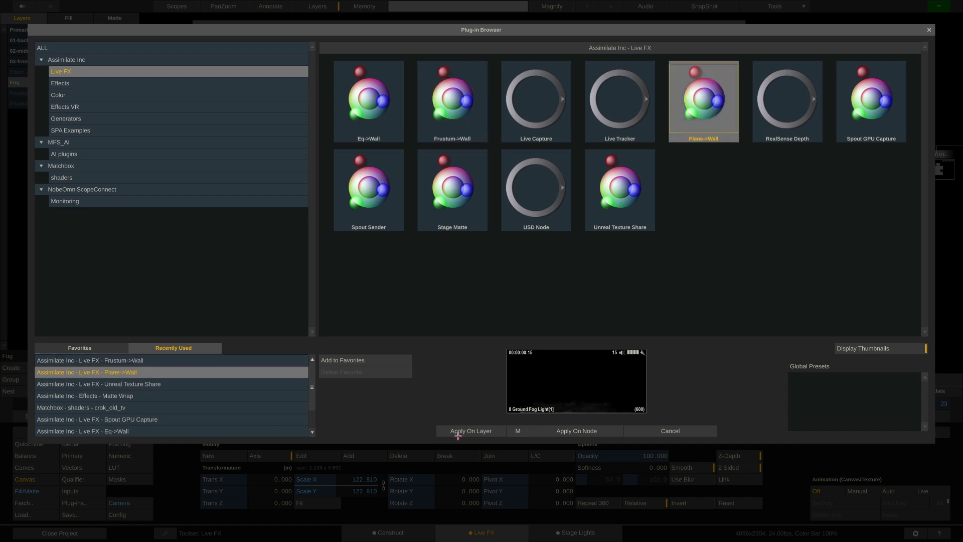
pyautogui.click(460, 431)
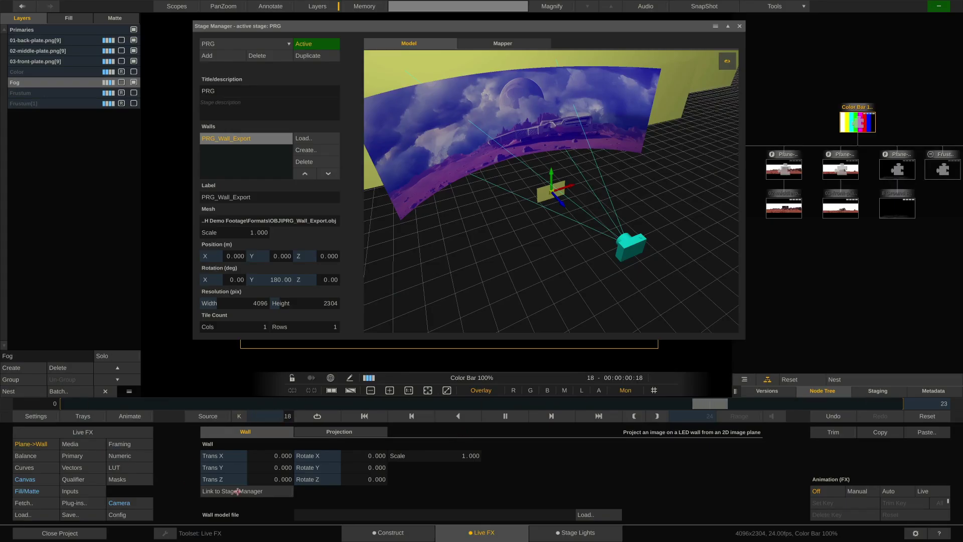
# Place the Fog image plane at Trans Y 8.449 and Trans Z -4.655, sized 28.178 wide by 15.850 high.
pyautogui.click(356, 430)
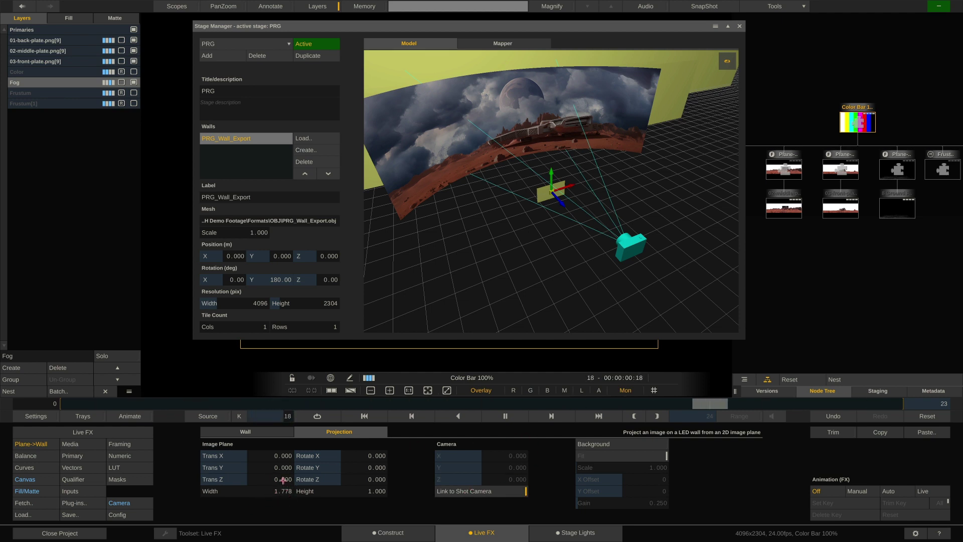
pyautogui.moveTo(283, 480); pyautogui.dragTo(281, 484)
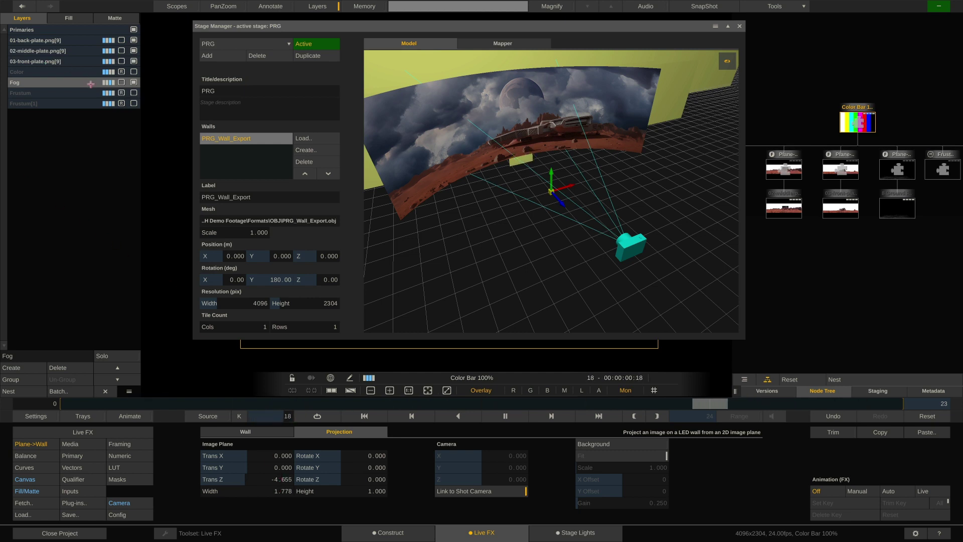
pyautogui.click(53, 62)
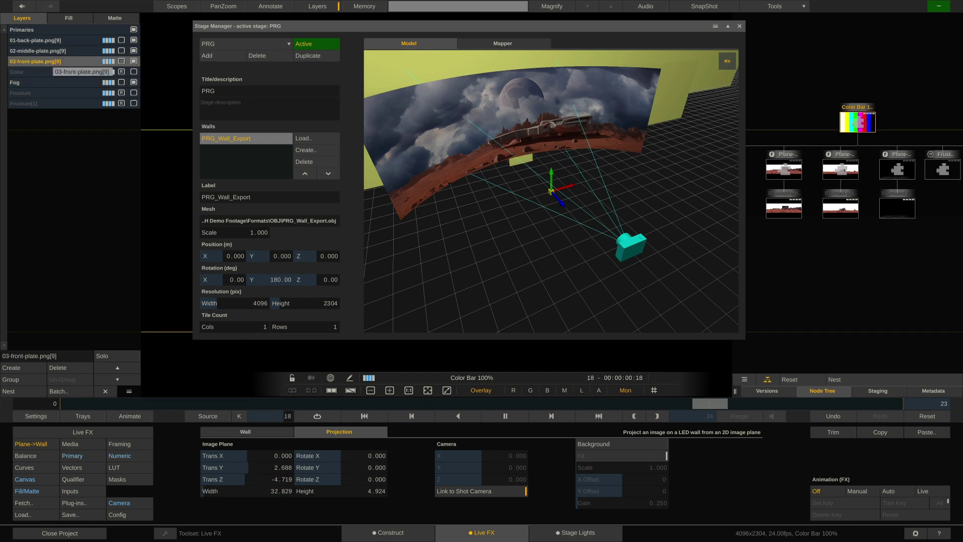
pyautogui.click(48, 83)
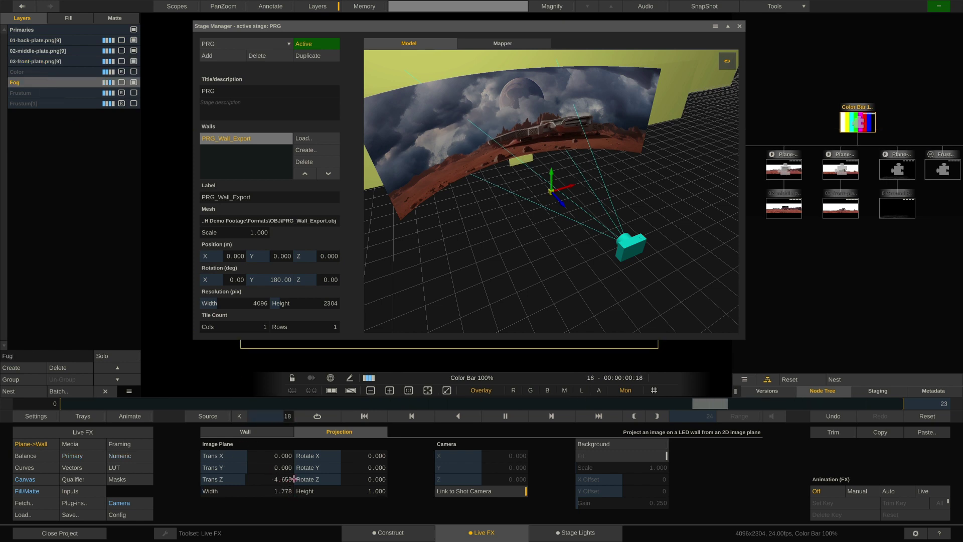
pyautogui.moveTo(280, 489); pyautogui.dragTo(281, 420)
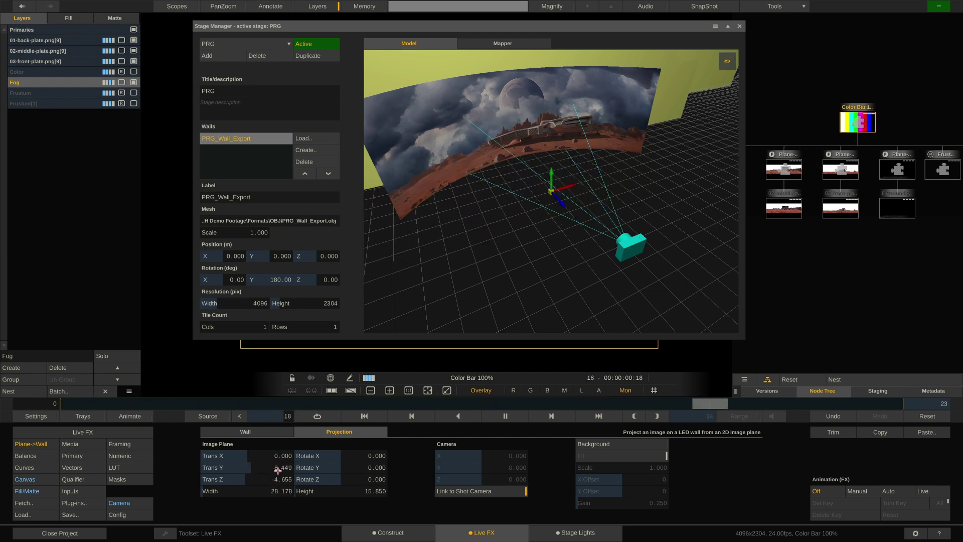
pyautogui.moveTo(561, 275); pyautogui.dragTo(542, 248)
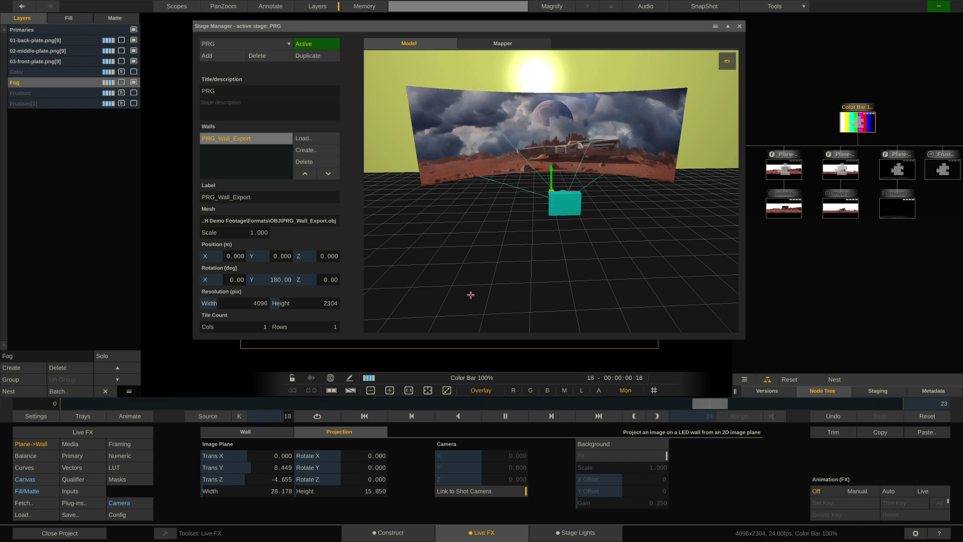
pyautogui.scroll(3, 470, 294)
# Extend the shot's out point to frame 2592000.
pyautogui.click(111, 432)
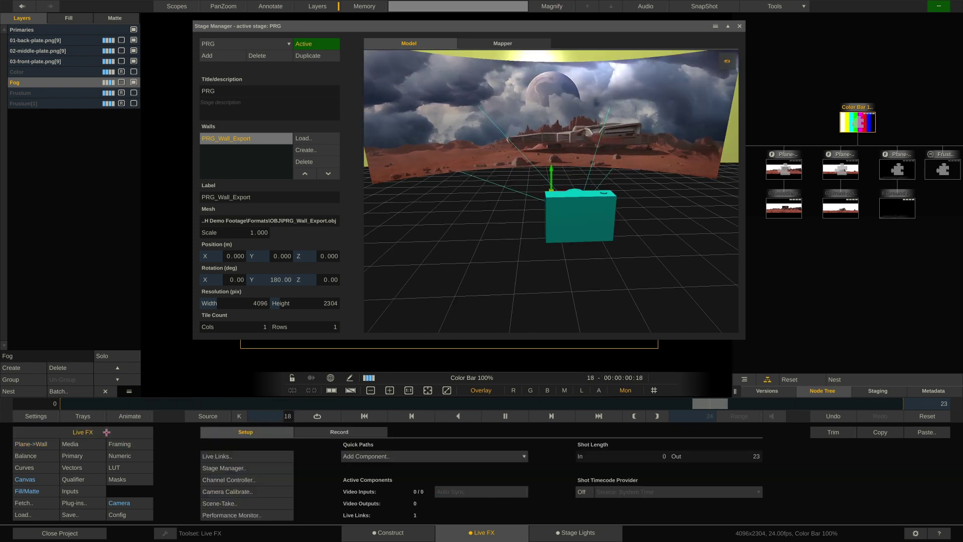
pyautogui.click(722, 415)
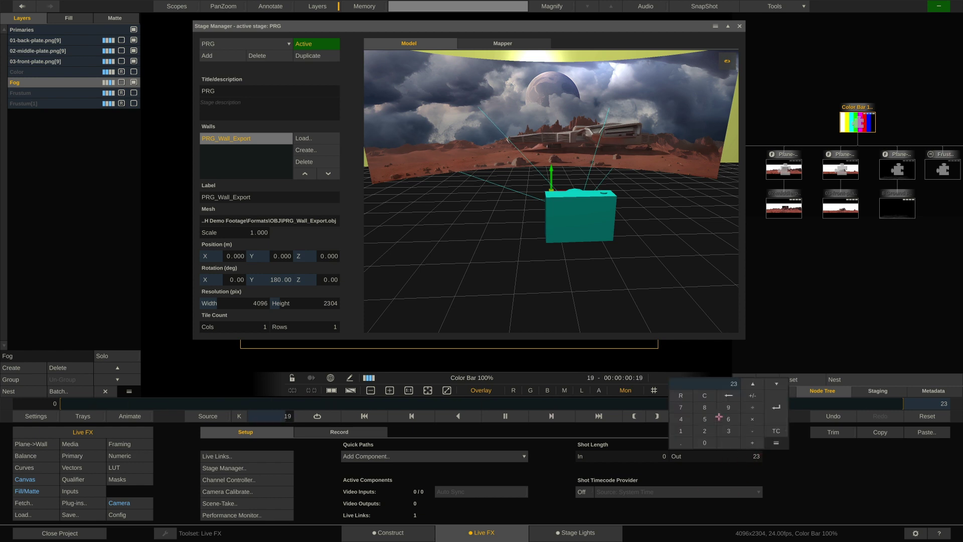
pyautogui.write('2592000')
pyautogui.click(775, 415)
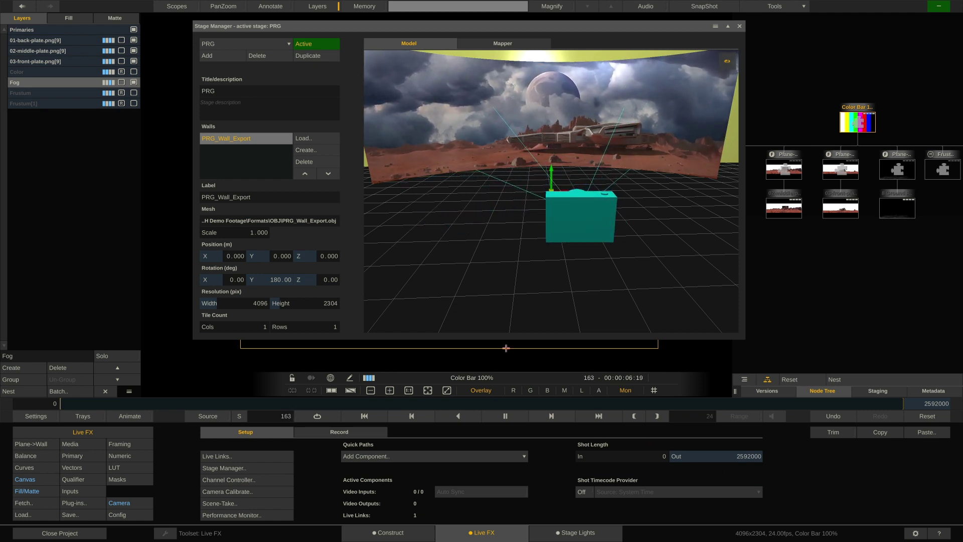
# Set the Fog layer's S-Curve to 11.088 and its master gamma to 1.180.
pyautogui.click(119, 456)
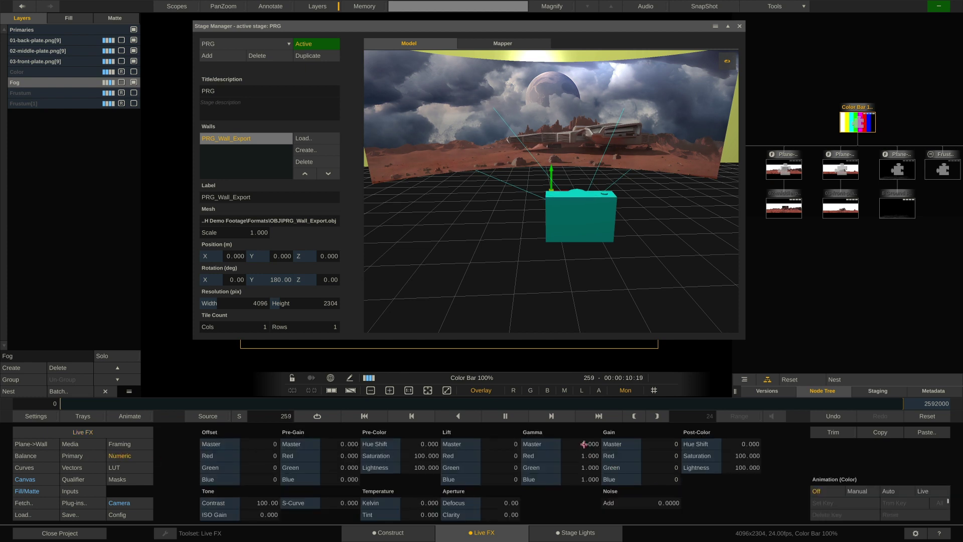
pyautogui.moveTo(584, 444); pyautogui.dragTo(583, 468)
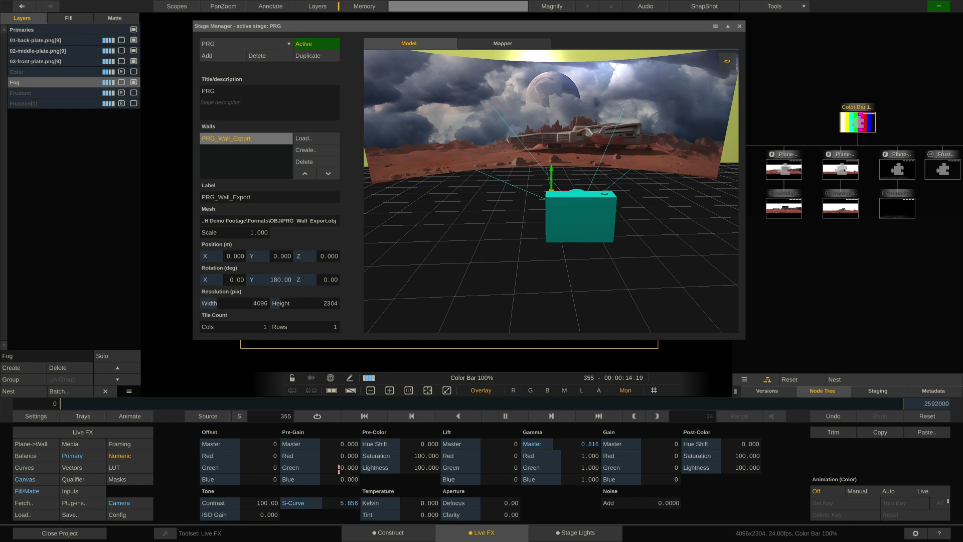
pyautogui.moveTo(339, 467); pyautogui.dragTo(342, 444)
pyautogui.moveTo(586, 434); pyautogui.dragTo(588, 392)
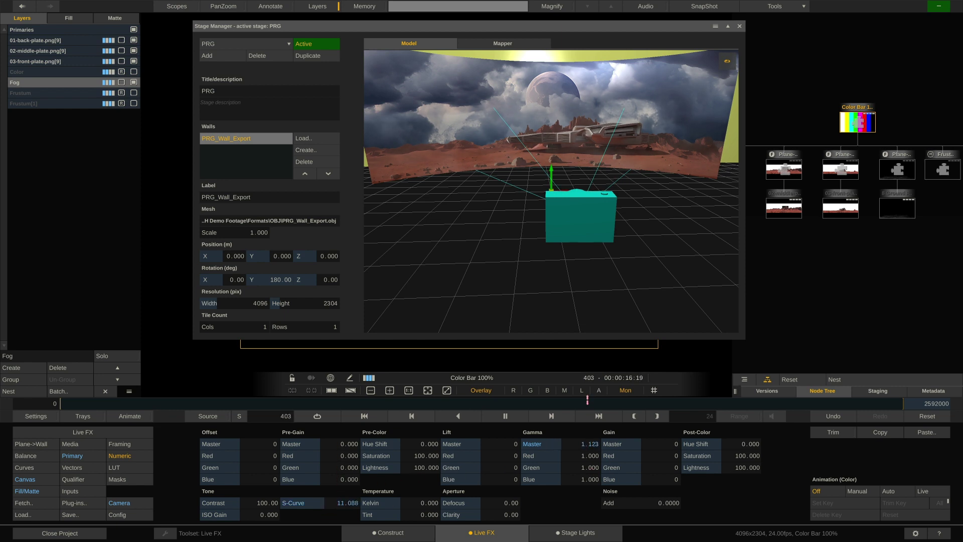
# Tint the Fog layer's gamma towards orange and check the fog on the wall from an angle.
pyautogui.click(65, 470)
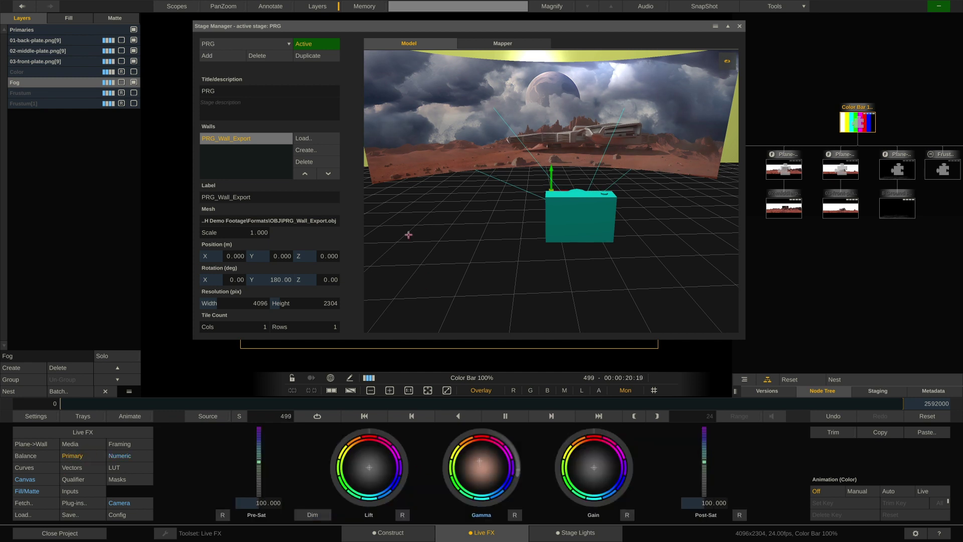
pyautogui.moveTo(407, 231); pyautogui.dragTo(274, 2)
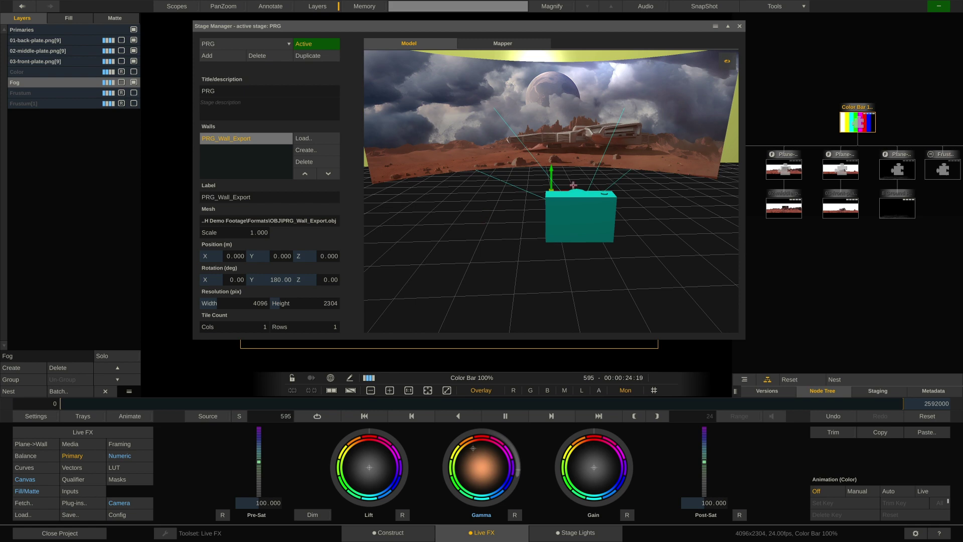
pyautogui.scroll(5, 533, 185)
pyautogui.moveTo(533, 185); pyautogui.dragTo(500, 181)
pyautogui.scroll(-6, 546, 174)
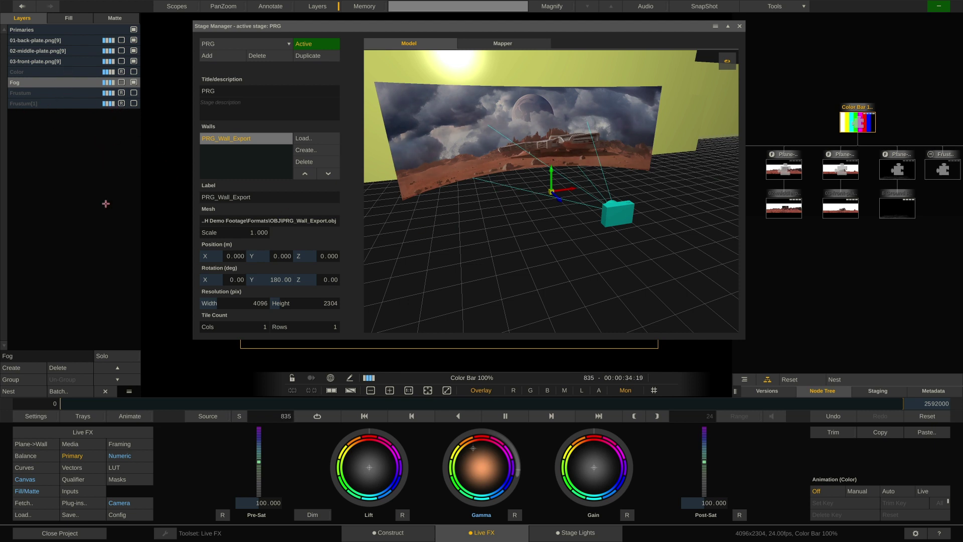
# Create a new layer above Fog and browse the Matchbox shader plug-ins without applying one.
pyautogui.click(12, 369)
pyautogui.click(86, 502)
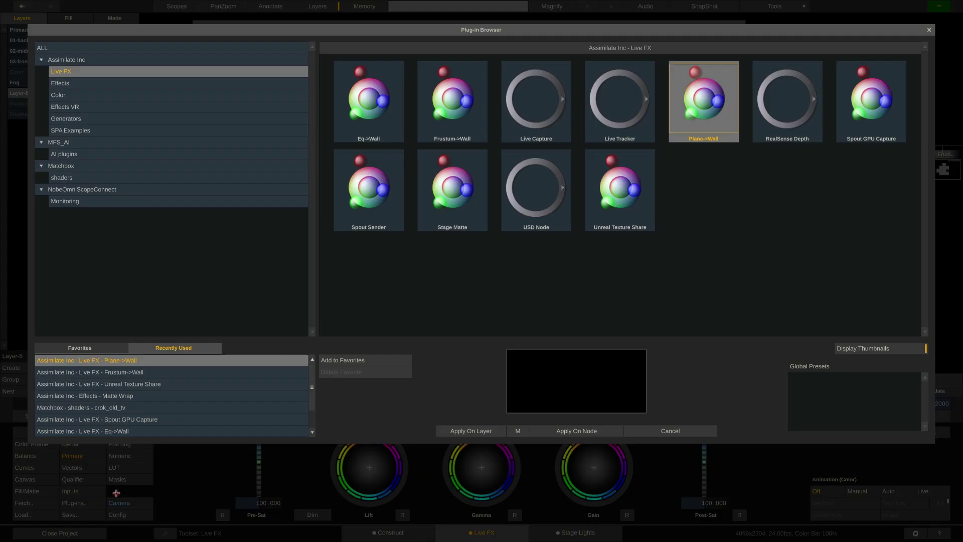
pyautogui.click(107, 177)
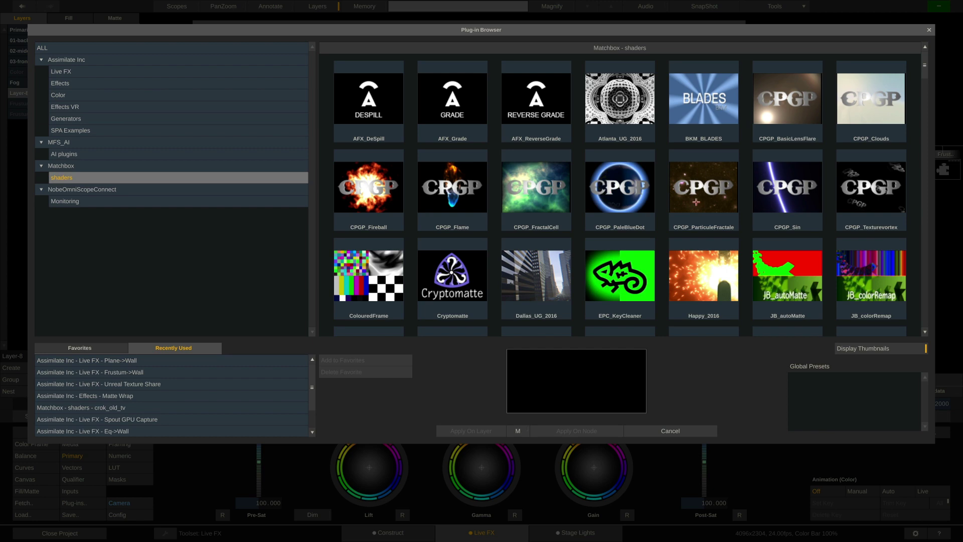
pyautogui.scroll(-5, 697, 248)
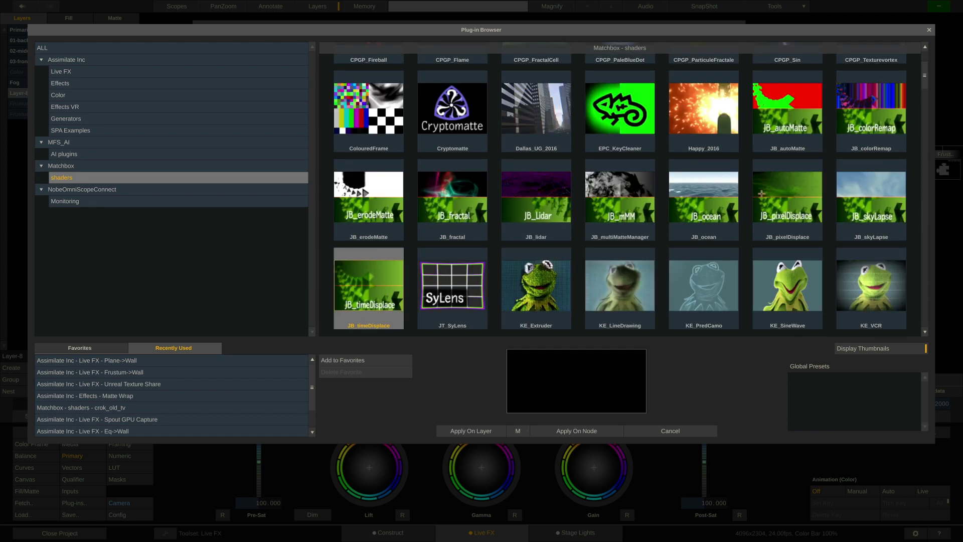
pyautogui.scroll(-10, 765, 209)
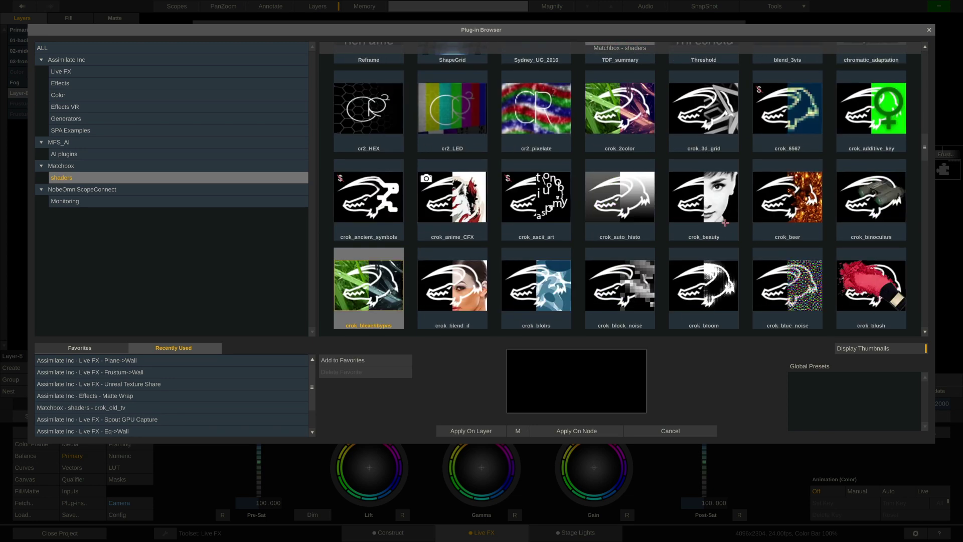
pyautogui.scroll(-5, 726, 223)
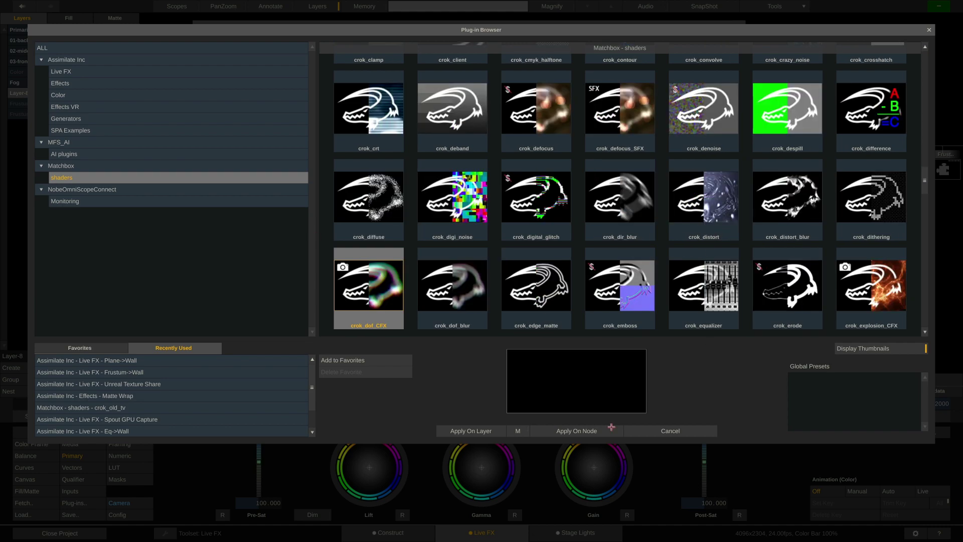
pyautogui.click(652, 431)
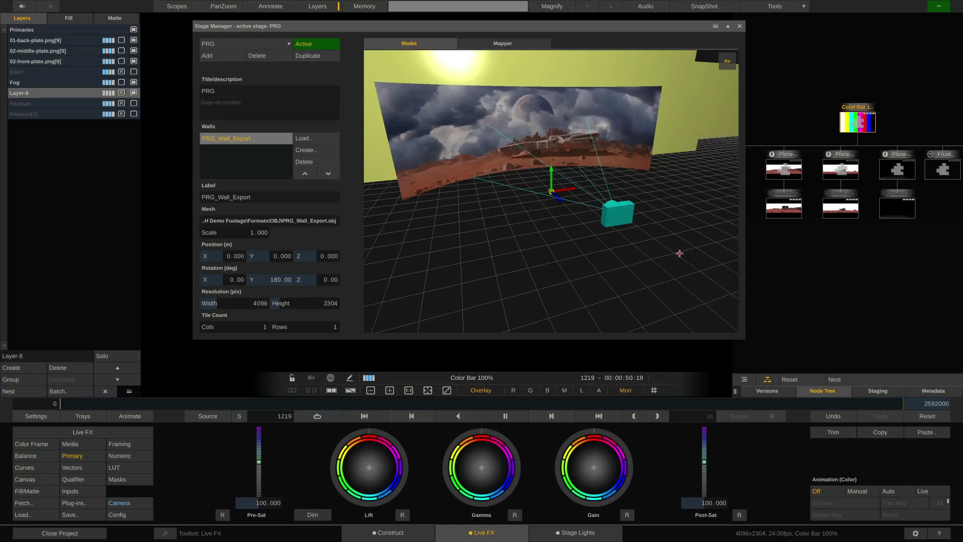
pyautogui.moveTo(696, 27); pyautogui.dragTo(665, 38)
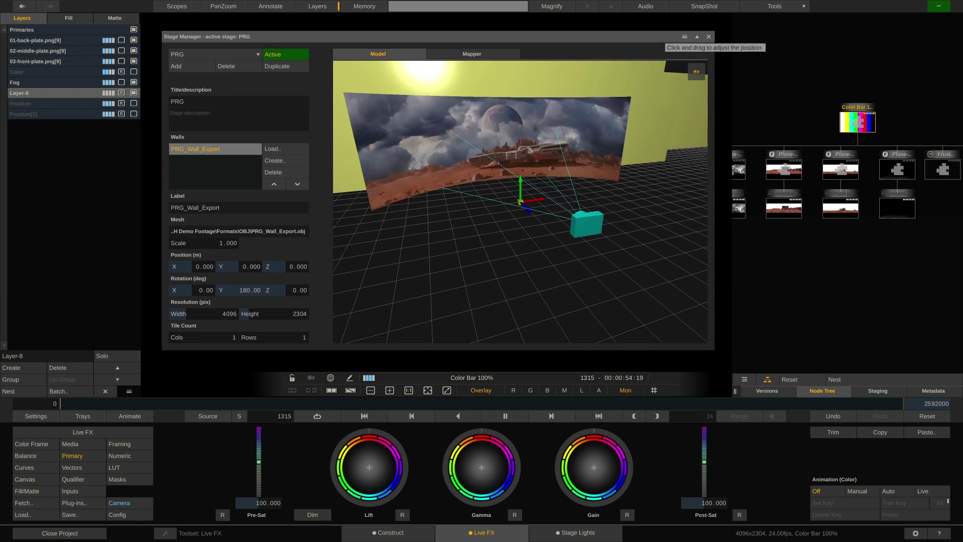